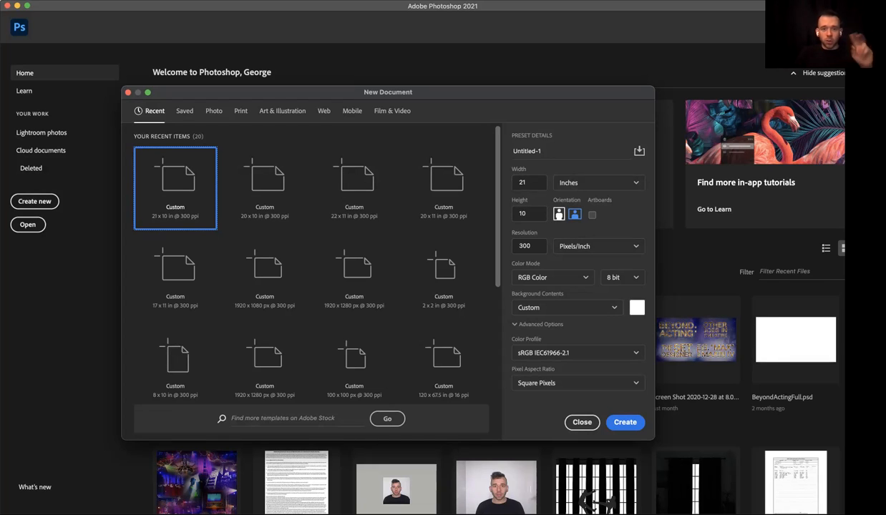
- Create a new document 1920 pixels wide and 1280 pixels high
{"action": "left_click", "coordinate": [598, 182]}
{"action": "left_click", "coordinate": [572, 198]}
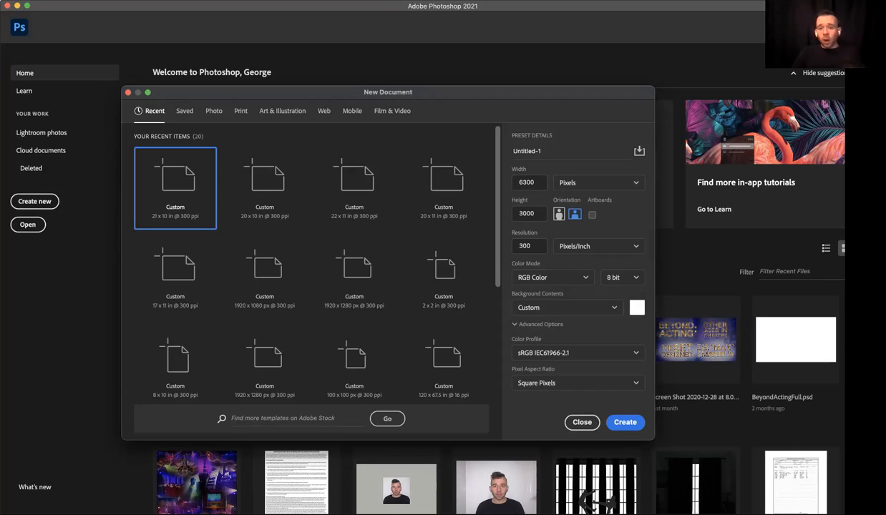
{"action": "double_click", "coordinate": [527, 183]}
{"action": "type", "text": "1920"}
{"action": "key", "text": "Tab"}
{"action": "key", "text": "Tab"}
{"action": "type", "text": "1280"}
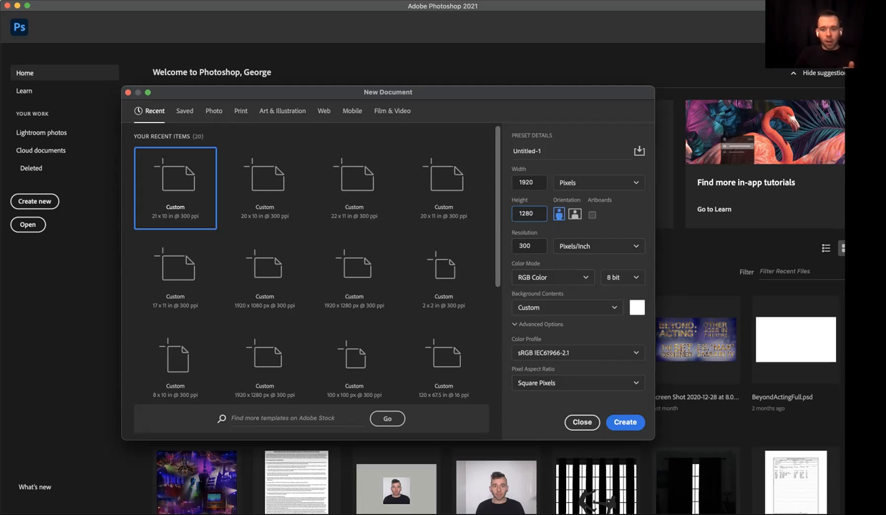
{"action": "left_click", "coordinate": [625, 422]}
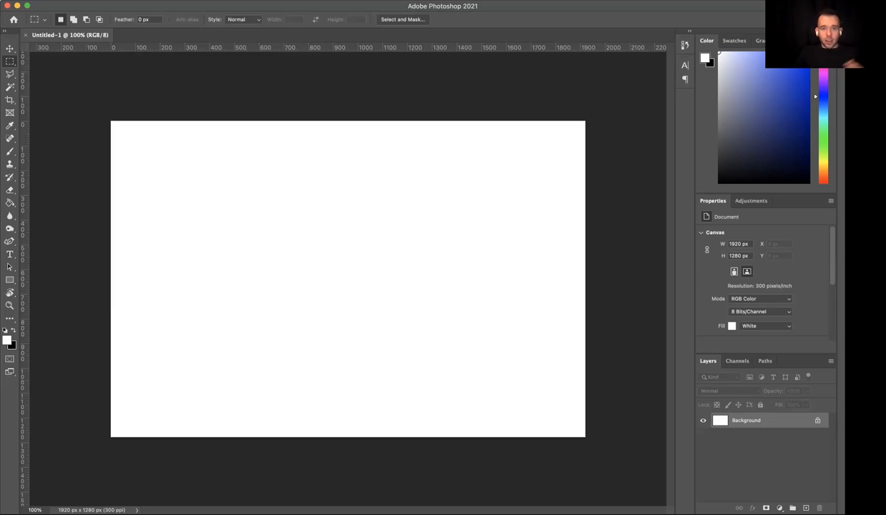
- Convert the locked background into a regular layer with the default name, toggle its visibility a few times, and leave it hidden
{"action": "double_click", "coordinate": [747, 420]}
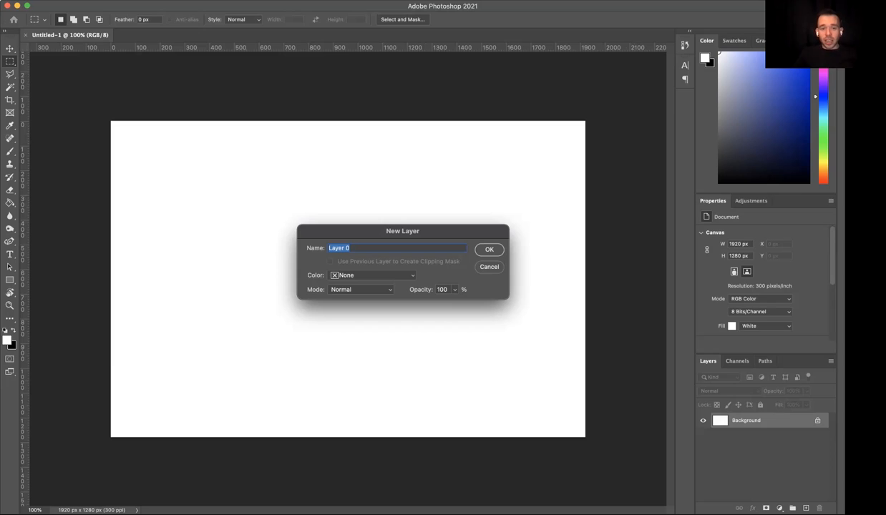
{"action": "key", "text": "Return"}
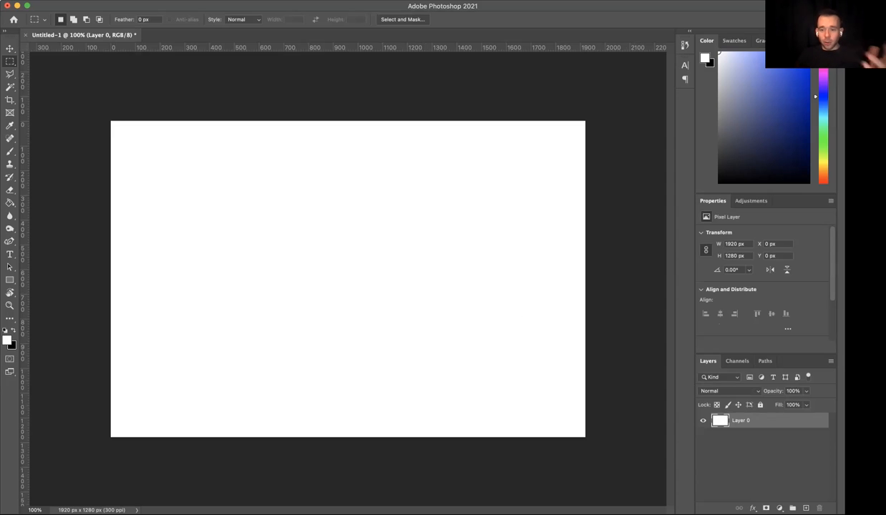
{"action": "left_click", "coordinate": [703, 421]}
{"action": "left_click", "coordinate": [703, 421]}
{"action": "left_click", "coordinate": [703, 421]}
{"action": "left_click", "coordinate": [703, 421]}
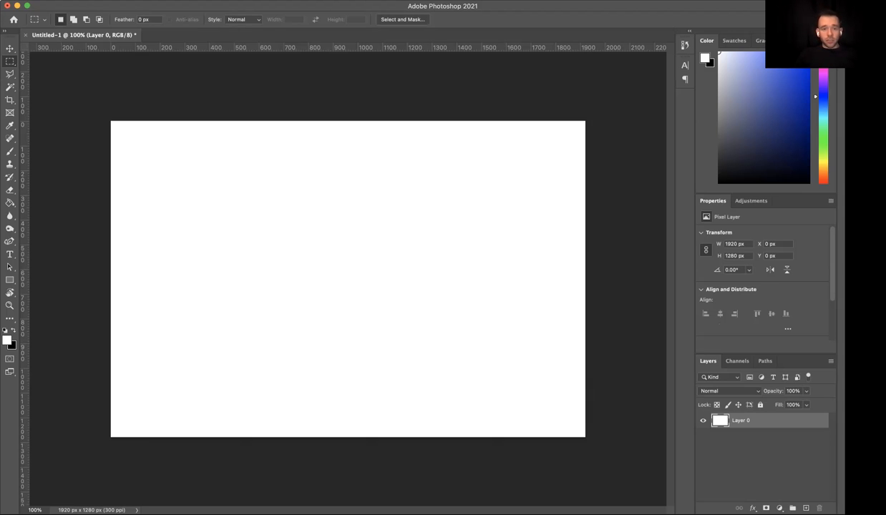
{"action": "left_click", "coordinate": [703, 420]}
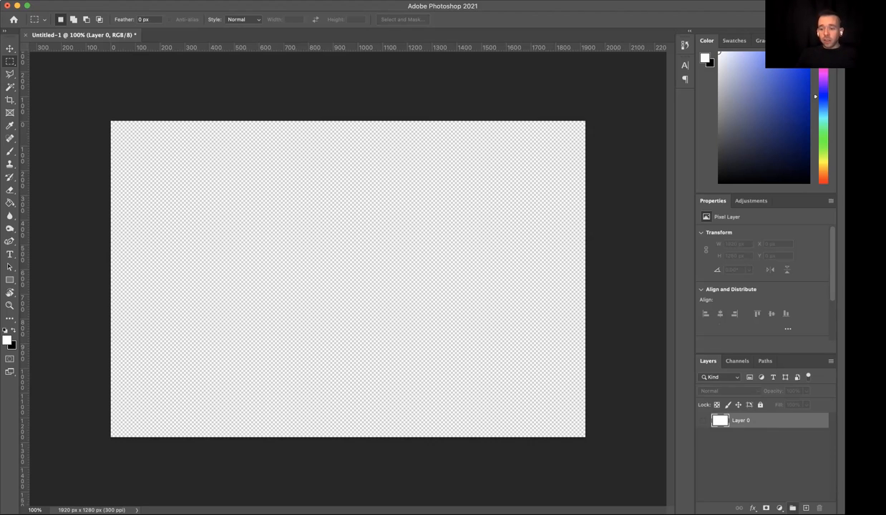
- Create a layer group named Background and move Layer 0 into it with the layer's visibility turned on
{"action": "left_click", "coordinate": [793, 508]}
{"action": "double_click", "coordinate": [740, 418]}
{"action": "type", "text": "Background"}
{"action": "key", "text": "Return"}
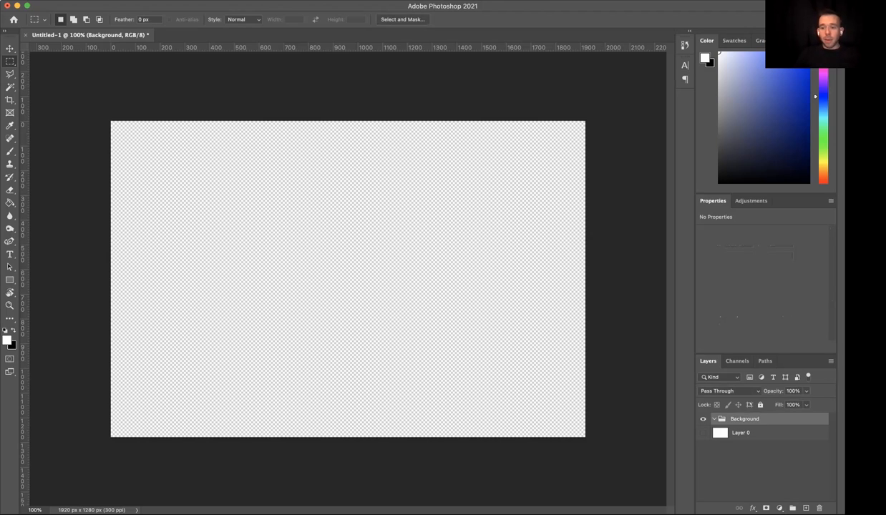
{"action": "left_click", "coordinate": [703, 433]}
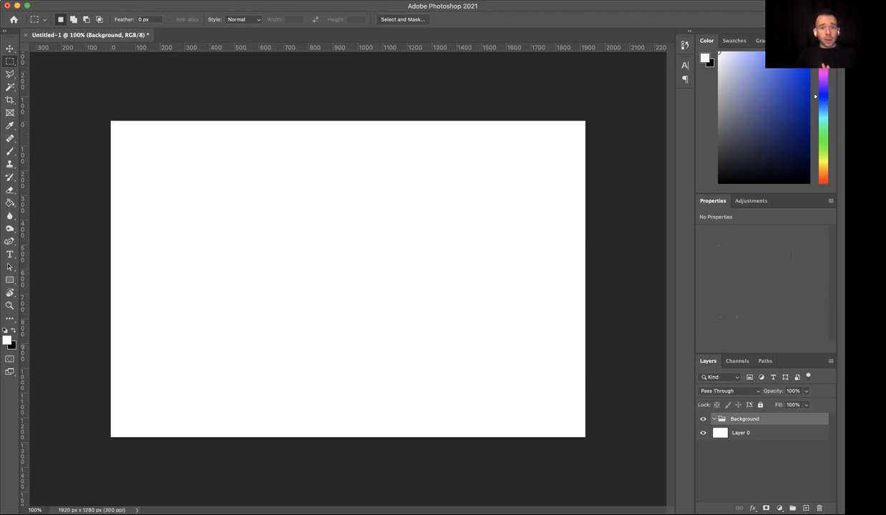
{"action": "left_click_drag", "start_coordinate": [741, 433], "coordinate": [742, 420]}
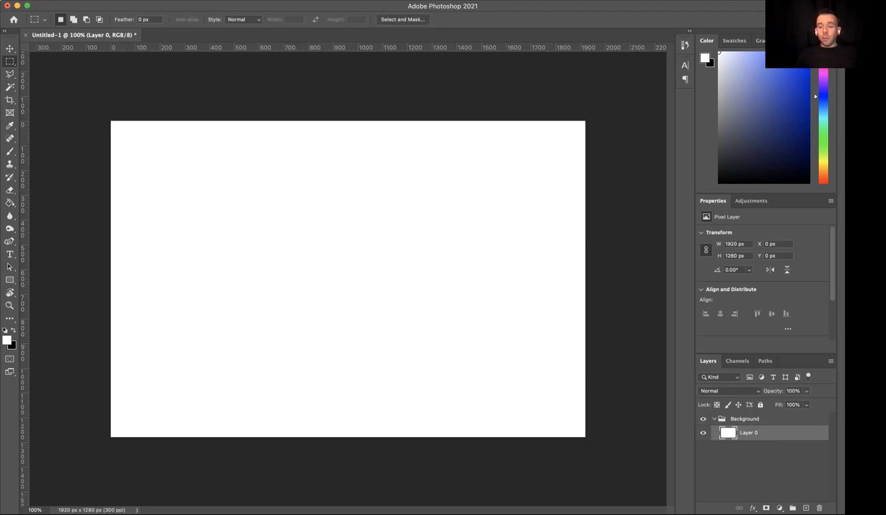
- Hide Layer 0 to examine the transparent canvas at different magnifications, and show the layer again
{"action": "left_click", "coordinate": [702, 433]}
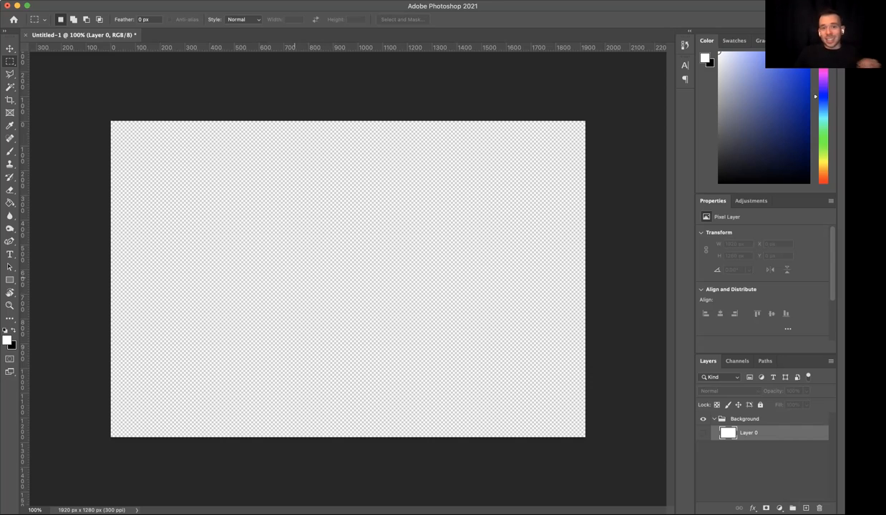
{"action": "scroll", "coordinate": [294, 277], "scroll_direction": "up", "scroll_amount": 8}
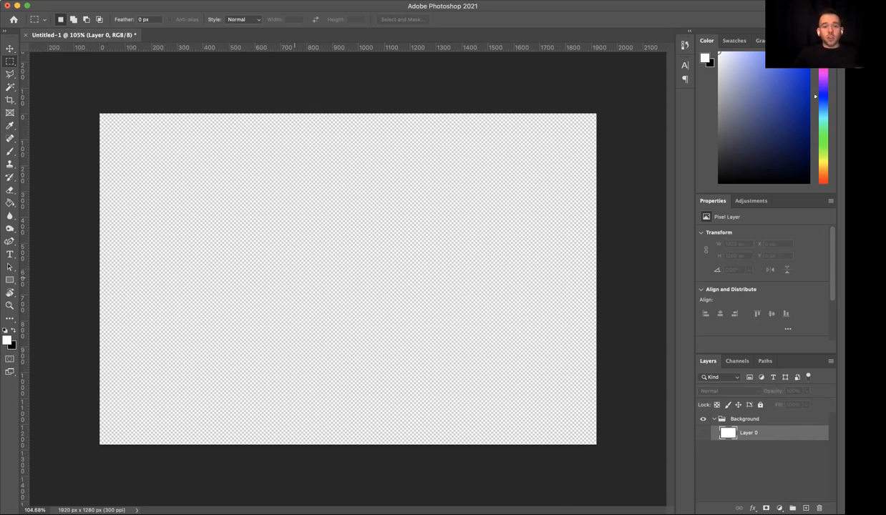
{"action": "scroll", "coordinate": [294, 277], "scroll_direction": "up", "scroll_amount": 8}
{"action": "scroll", "coordinate": [294, 278], "scroll_direction": "up", "scroll_amount": 8}
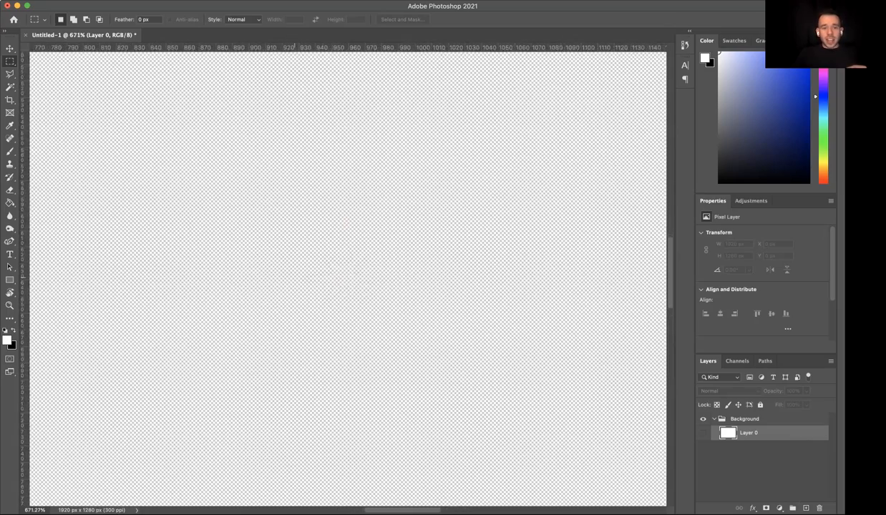
{"action": "scroll", "coordinate": [292, 277], "scroll_direction": "down", "scroll_amount": 5}
{"action": "scroll", "coordinate": [293, 277], "scroll_direction": "down", "scroll_amount": 8}
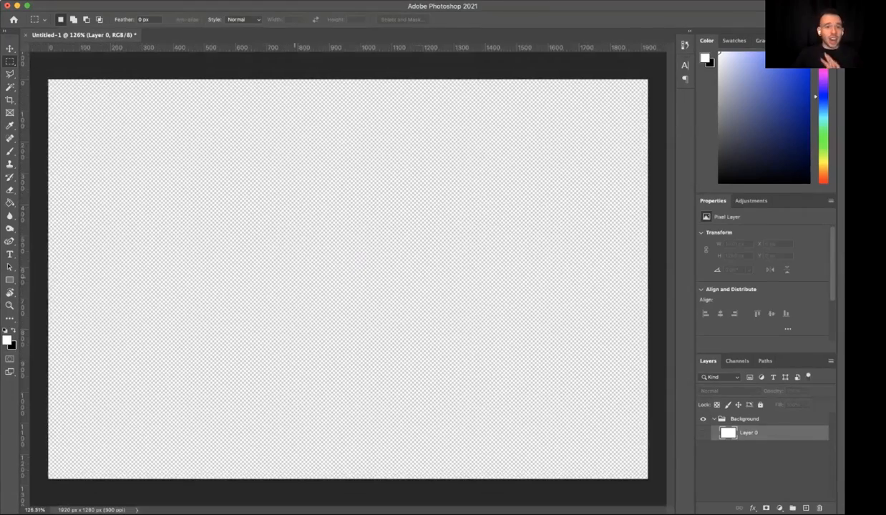
{"action": "scroll", "coordinate": [293, 278], "scroll_direction": "down", "scroll_amount": 1}
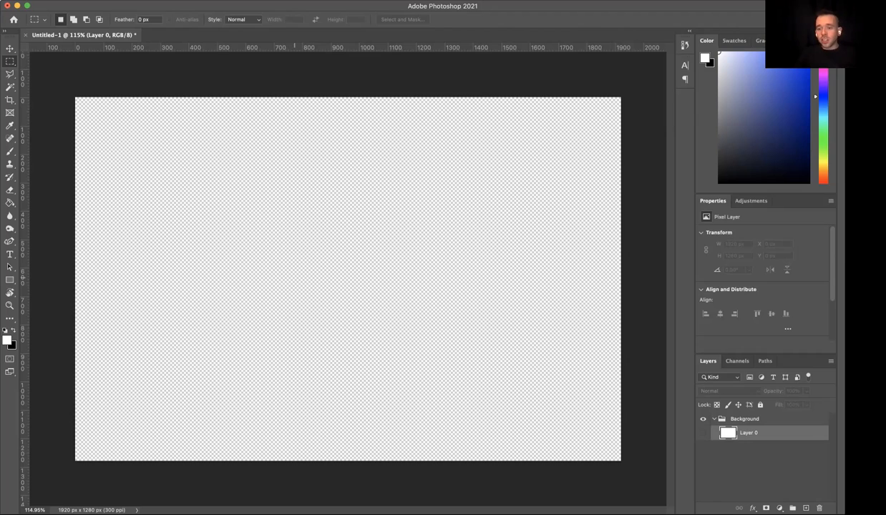
{"action": "left_click", "coordinate": [703, 433]}
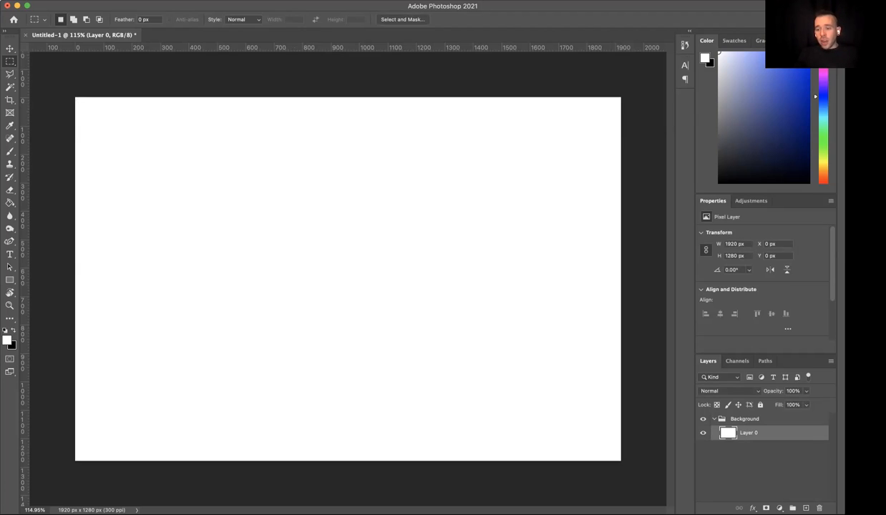
- Add a new layer above Layer 0, fill it with red using the Paint Bucket, and undo the fill
{"action": "left_click", "coordinate": [806, 508]}
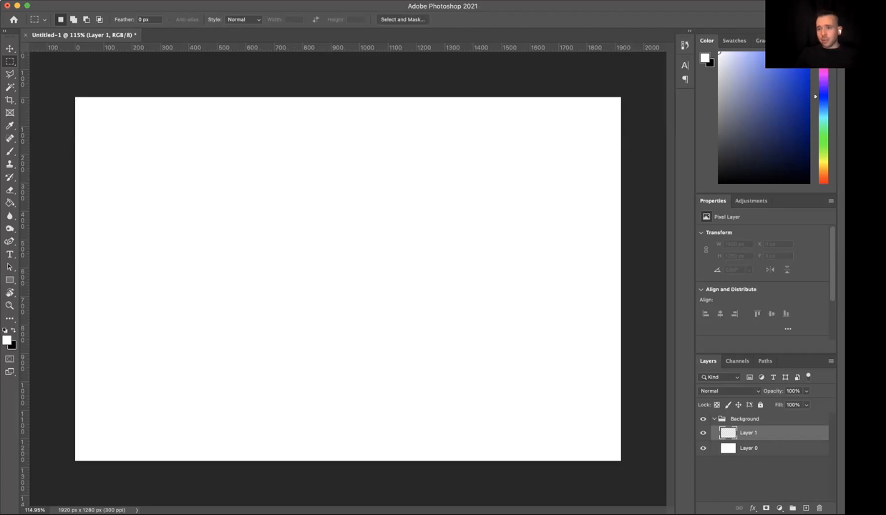
{"action": "left_click_drag", "start_coordinate": [823, 96], "coordinate": [823, 55]}
{"action": "left_click", "coordinate": [790, 60]}
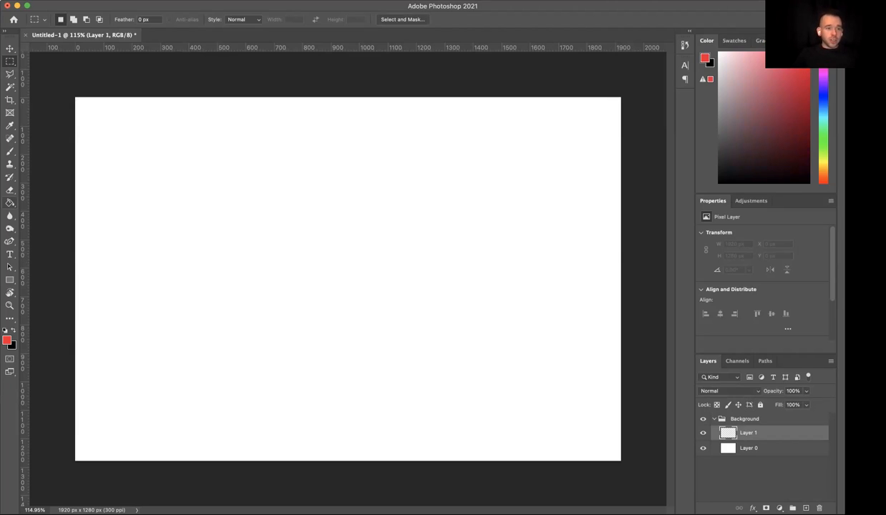
{"action": "left_click", "coordinate": [10, 203]}
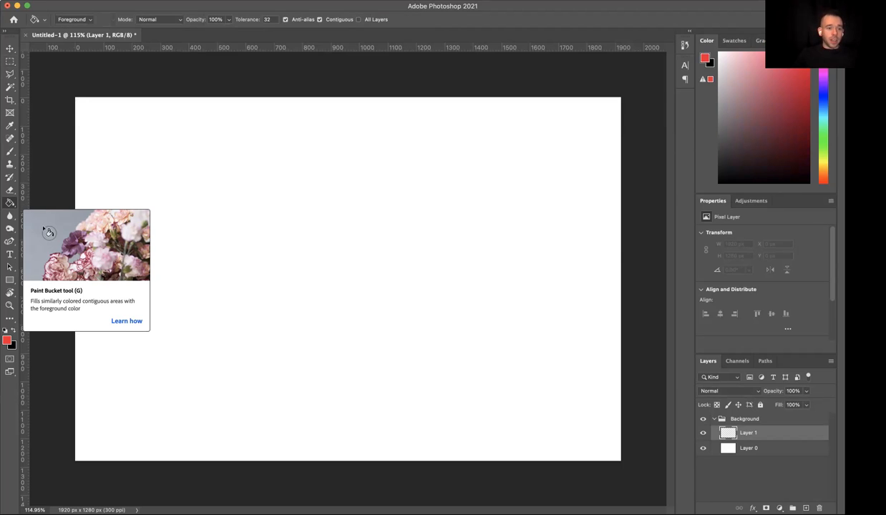
{"action": "left_click", "coordinate": [202, 191]}
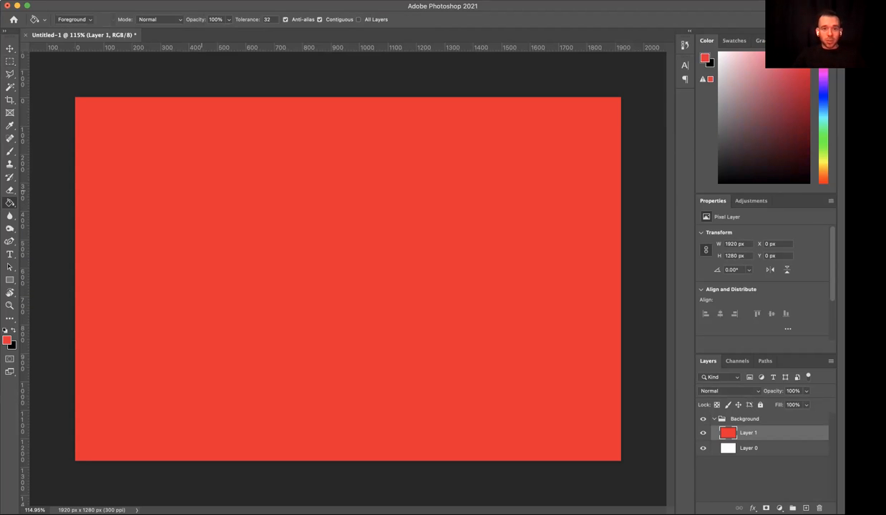
{"action": "key", "text": "super+z"}
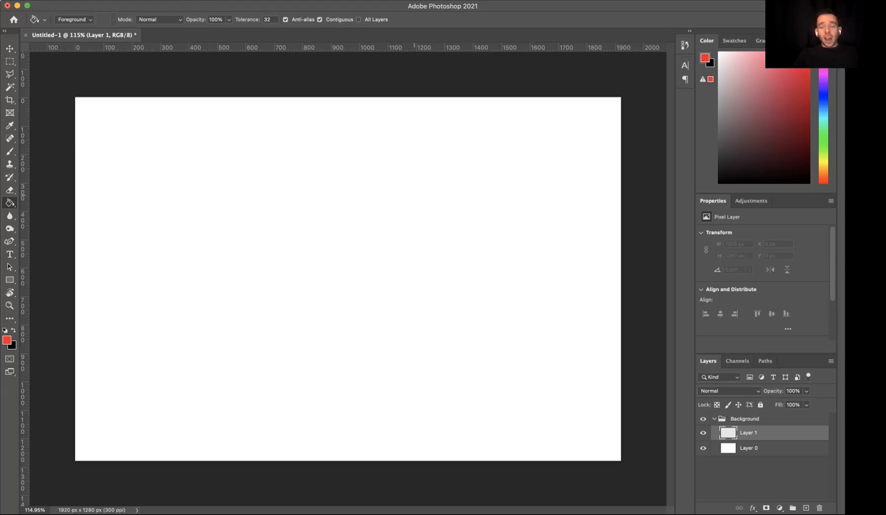
- Choose pure blue as the foreground color and fill Layer 1 with it, undoing and redoing the fill
{"action": "left_click", "coordinate": [823, 95]}
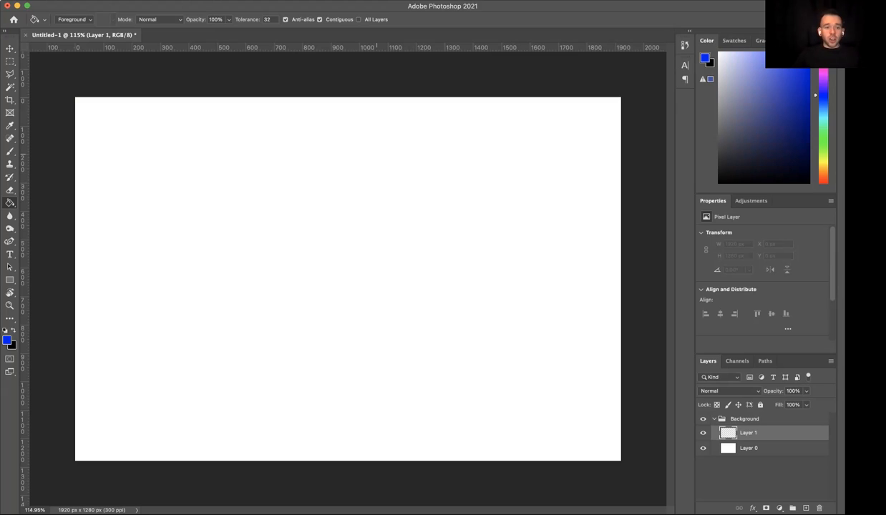
{"action": "left_click", "coordinate": [347, 163]}
{"action": "key", "text": "super+z"}
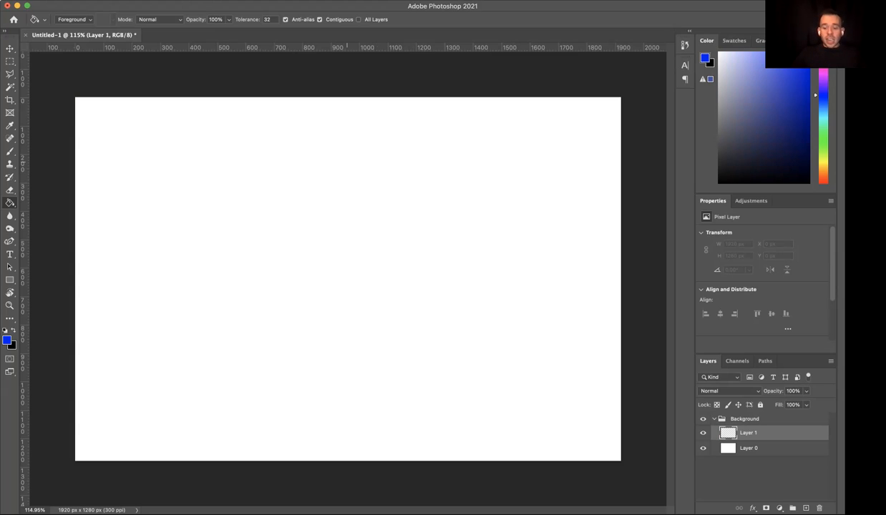
{"action": "key", "text": "super+shift+z"}
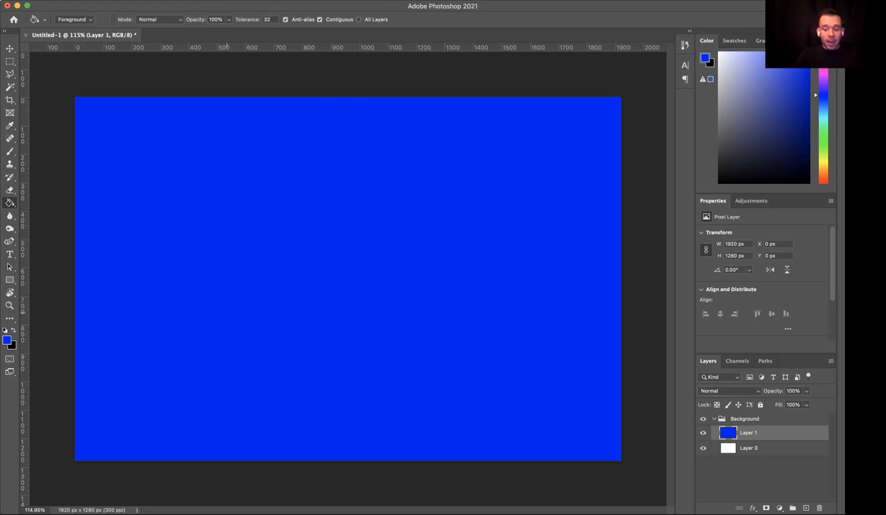
- Fill Layer 1 with the black background color, and add a layer above it filled with the blue foreground color
{"action": "key", "text": "super+BackSpace"}
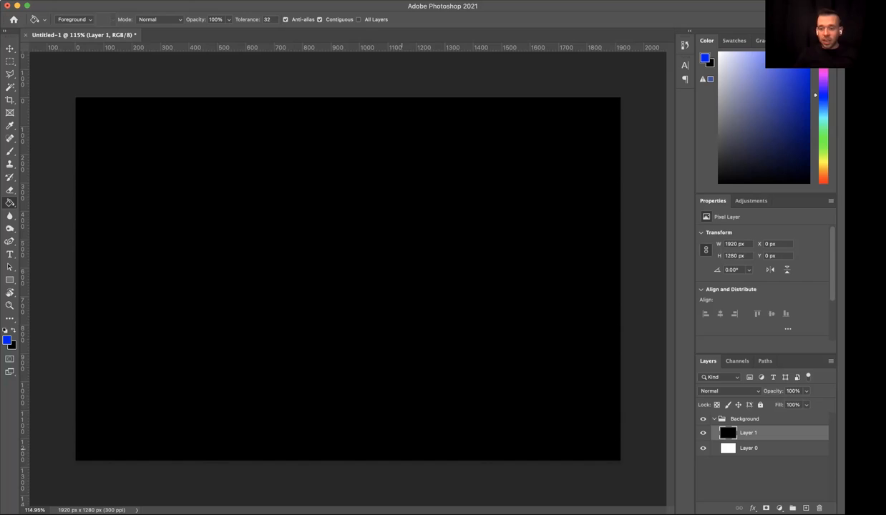
{"action": "left_click", "coordinate": [806, 508]}
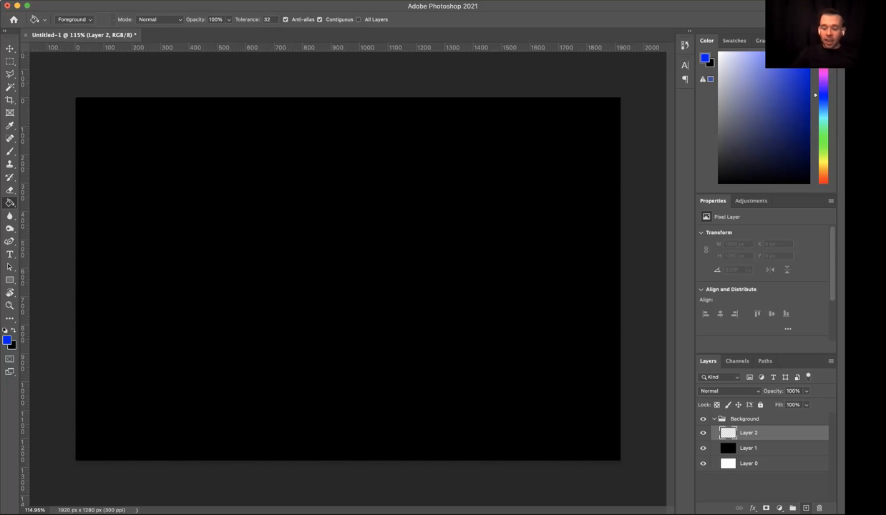
{"action": "key", "text": "alt+BackSpace"}
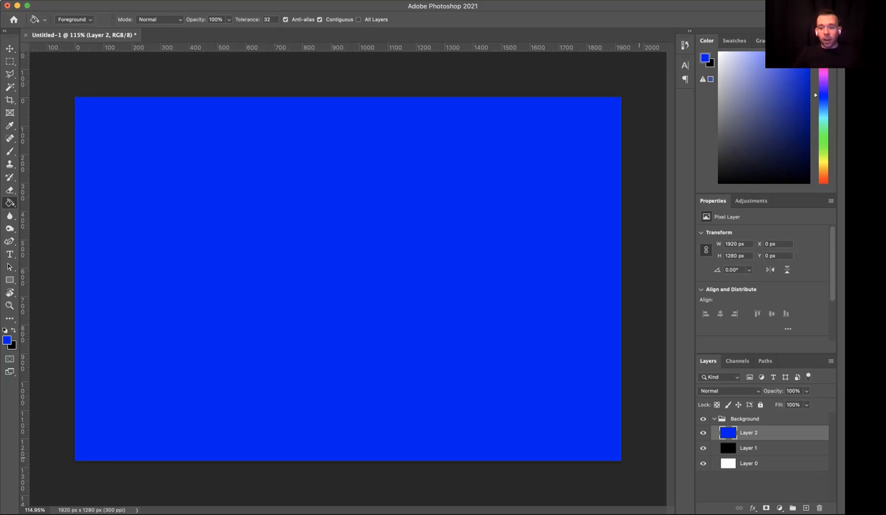
- Hide and show the blue, black and white layers to examine how the stacking order covers the layers below
{"action": "left_click", "coordinate": [703, 433]}
{"action": "left_click", "coordinate": [703, 448]}
{"action": "left_click", "coordinate": [703, 464]}
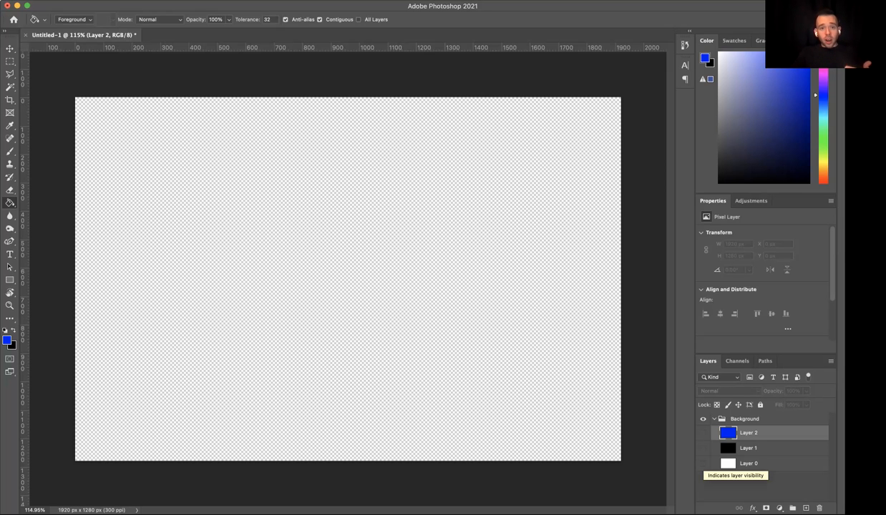
{"action": "left_click", "coordinate": [703, 433]}
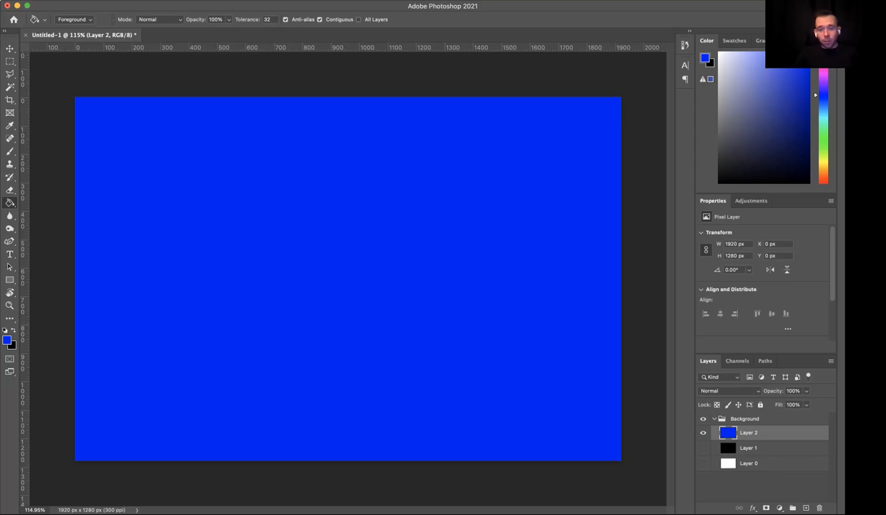
{"action": "left_click", "coordinate": [703, 448]}
{"action": "left_click", "coordinate": [703, 464]}
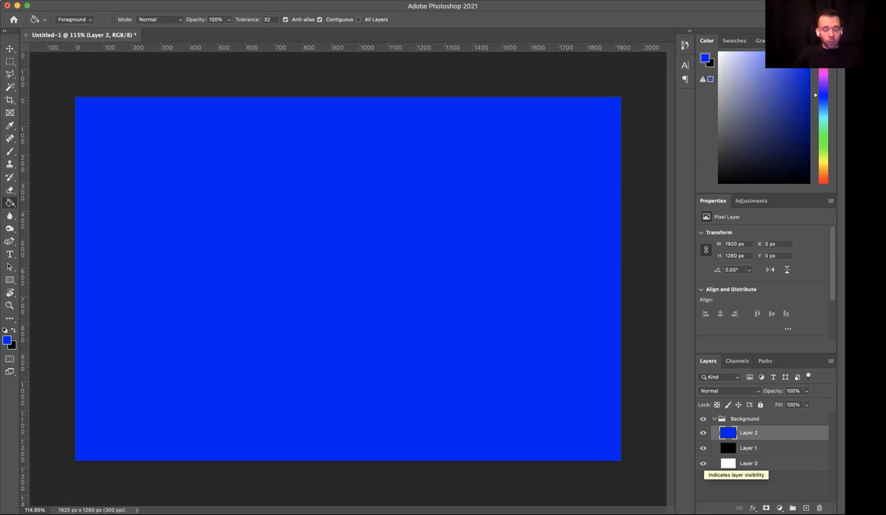
{"action": "left_click", "coordinate": [703, 433]}
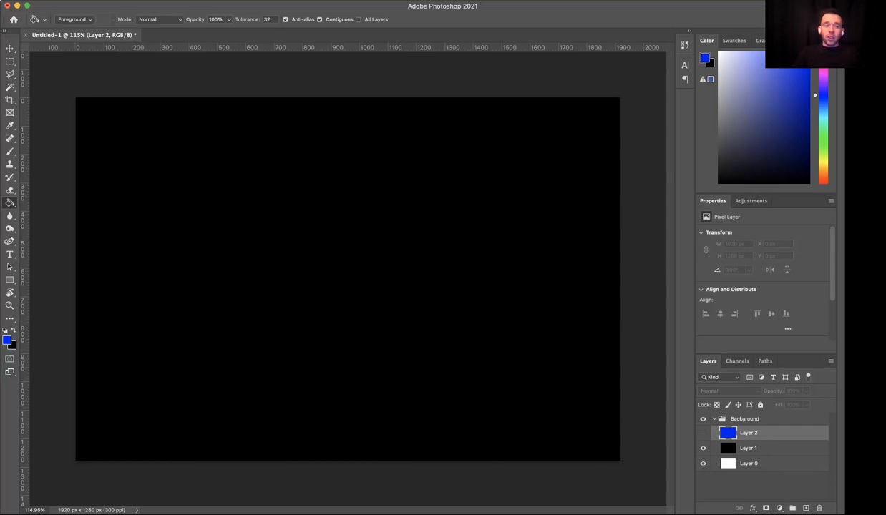
{"action": "left_click", "coordinate": [703, 433]}
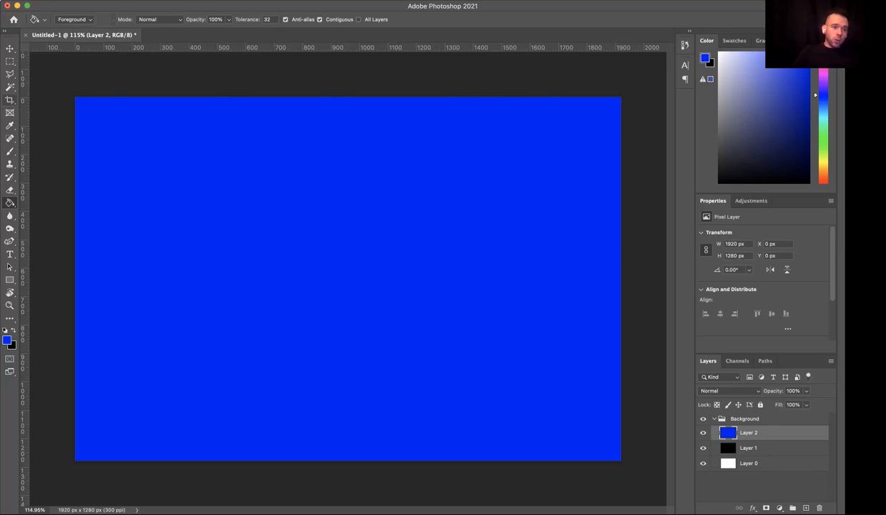
- Erase a winding S-shaped line through the blue Layer 2 with the Eraser tool
{"action": "left_click", "coordinate": [10, 189]}
{"action": "mouse_move", "coordinate": [198, 178]}
{"action": "left_mouse_down"}
{"action": "mouse_move", "coordinate": [280, 177]}
{"action": "mouse_move", "coordinate": [239, 271]}
{"action": "mouse_move", "coordinate": [396, 267]}
{"action": "mouse_move", "coordinate": [407, 336]}
{"action": "mouse_move", "coordinate": [381, 349]}
{"action": "left_mouse_up"}
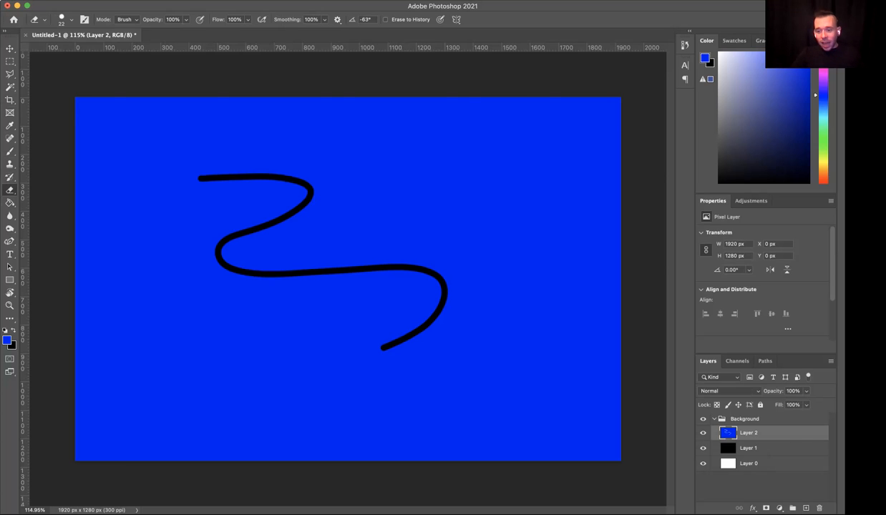
- Erase small spots of the black Layer 1 along the winding line so the white layer shows through
{"action": "left_click", "coordinate": [749, 448]}
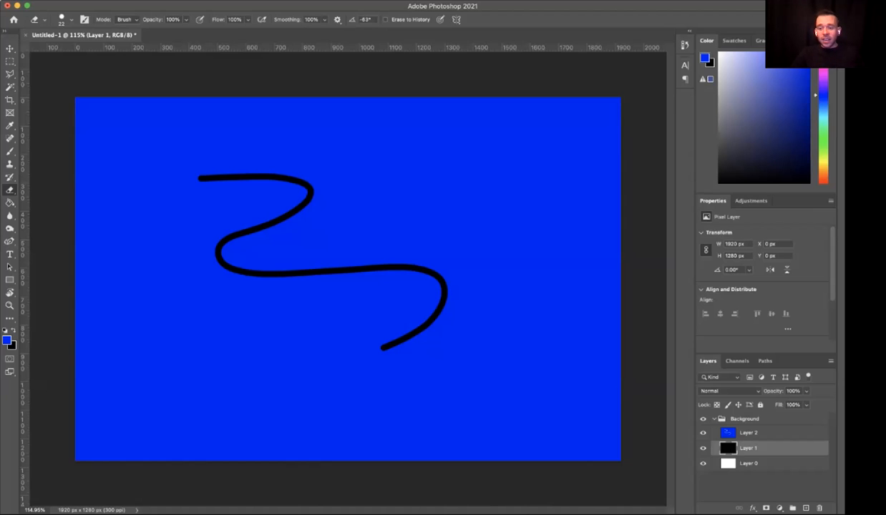
{"action": "left_click", "coordinate": [229, 177]}
{"action": "left_click", "coordinate": [249, 231]}
{"action": "left_click", "coordinate": [254, 272]}
{"action": "left_click", "coordinate": [263, 227]}
{"action": "left_click", "coordinate": [277, 274]}
{"action": "left_click", "coordinate": [264, 176]}
{"action": "left_click", "coordinate": [293, 179]}
{"action": "left_click", "coordinate": [305, 204]}
{"action": "left_click", "coordinate": [316, 272]}
{"action": "left_click", "coordinate": [360, 270]}
{"action": "left_click", "coordinate": [416, 268]}
{"action": "left_click", "coordinate": [406, 337]}
{"action": "left_click", "coordinate": [428, 325]}
{"action": "left_click", "coordinate": [429, 273]}
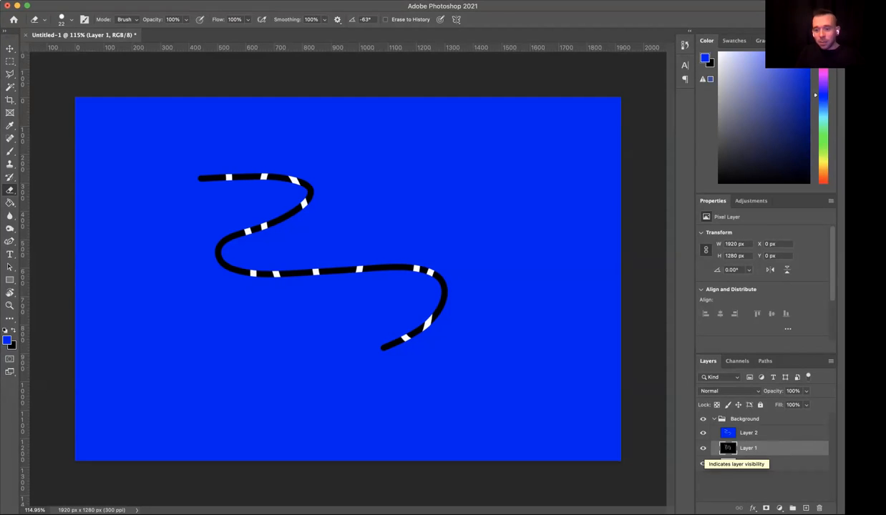
- Hide and show Layer 2, Layer 1 and Layer 0 to examine the erased lines on each layer
{"action": "left_click", "coordinate": [703, 433]}
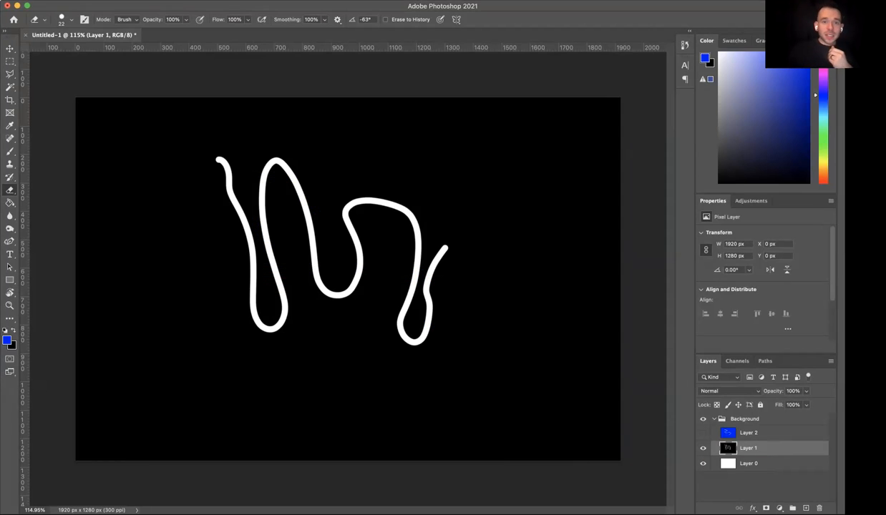
{"action": "left_click", "coordinate": [703, 448]}
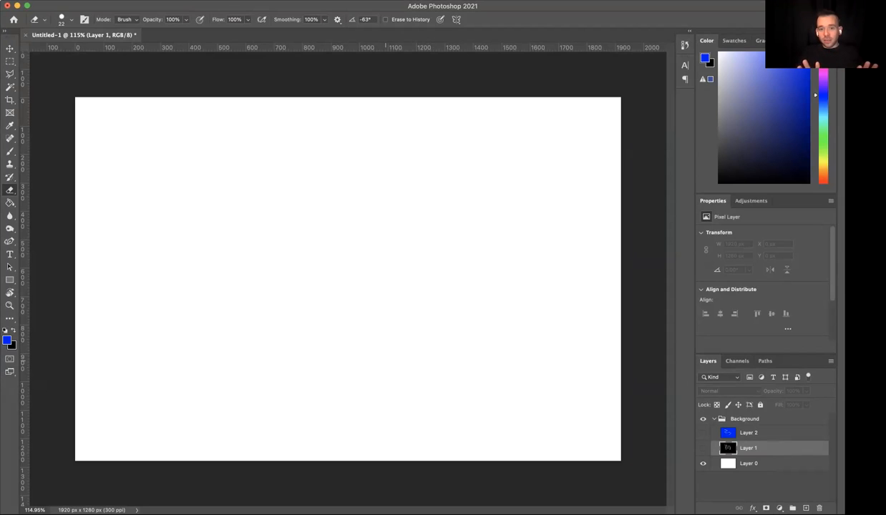
{"action": "left_click", "coordinate": [702, 448]}
{"action": "left_click", "coordinate": [703, 433]}
{"action": "left_click", "coordinate": [703, 463]}
{"action": "left_click", "coordinate": [703, 464]}
{"action": "left_click", "coordinate": [703, 464]}
{"action": "left_click", "coordinate": [703, 464]}
- Undo the erased lines on Layer 1 and Layer 2, and hide both layers
{"action": "key", "text": "super+z"}
{"action": "key", "text": "super+z"}
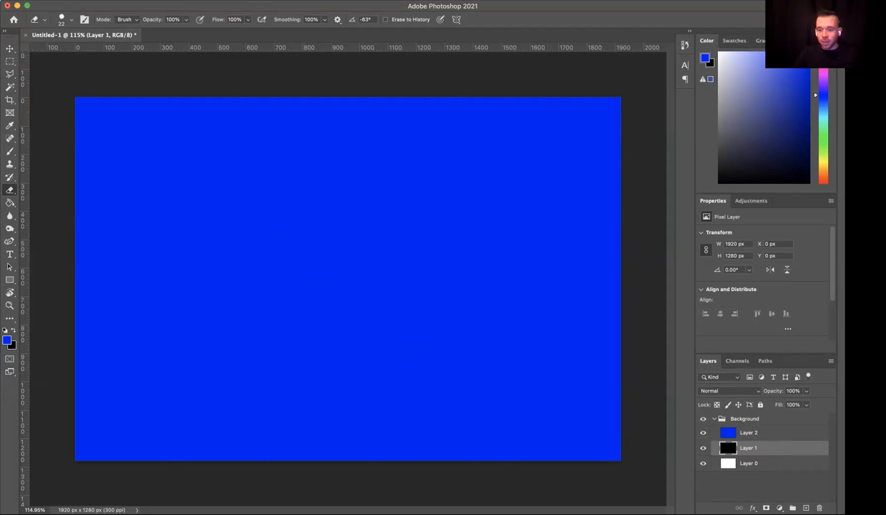
{"action": "left_click", "coordinate": [703, 434]}
{"action": "left_click", "coordinate": [703, 449]}
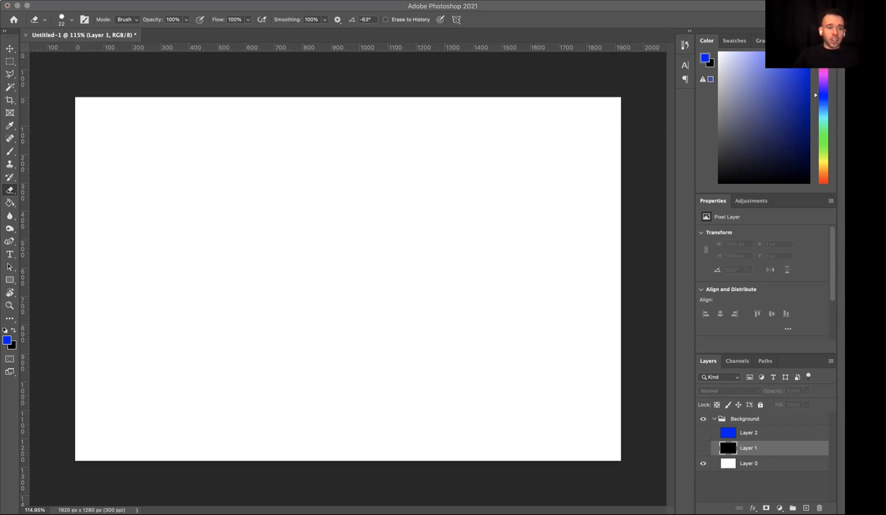
- Place the BrickRoom1, BrickRoom2, BrickRoom3, DryEraseBoard, DryEraseBoard2 and DryEraseBoard3 images as layers at their default fitted sizes
{"action": "left_click", "coordinate": [122, 227]}
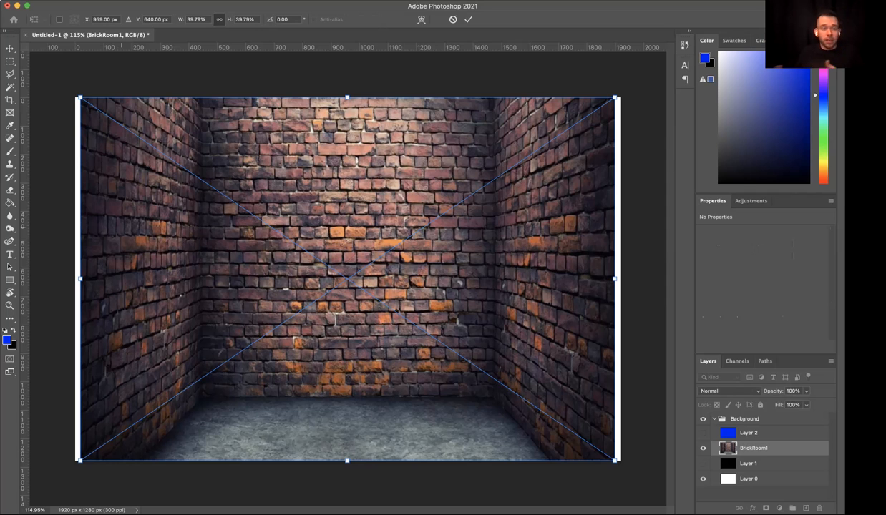
{"action": "key", "text": "Return"}
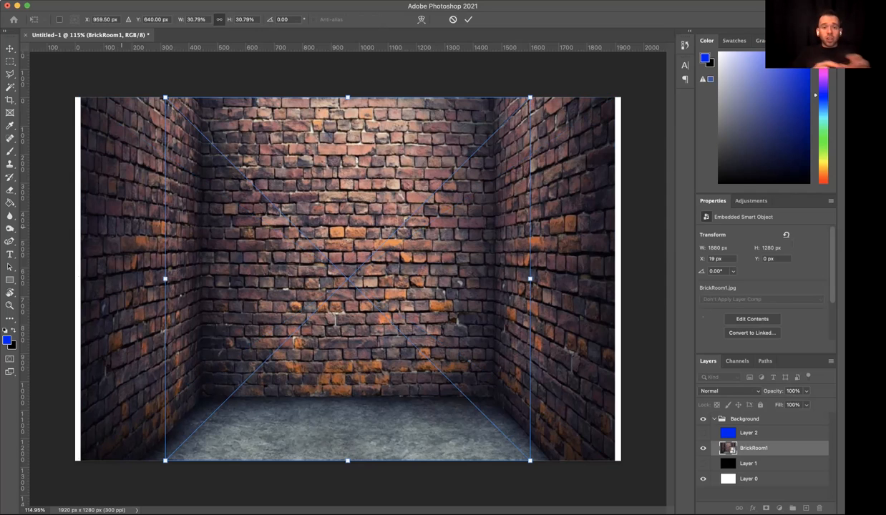
{"action": "key", "text": "Return"}
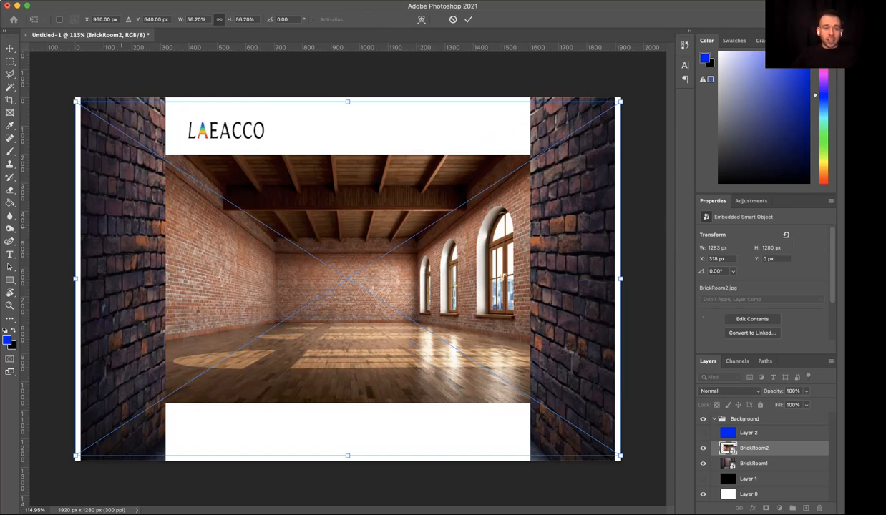
{"action": "key", "text": "Return"}
{"action": "key", "text": "Return"}
{"action": "key", "text": "Return"}
{"action": "key", "text": "Return"}
{"action": "key", "text": "Return"}
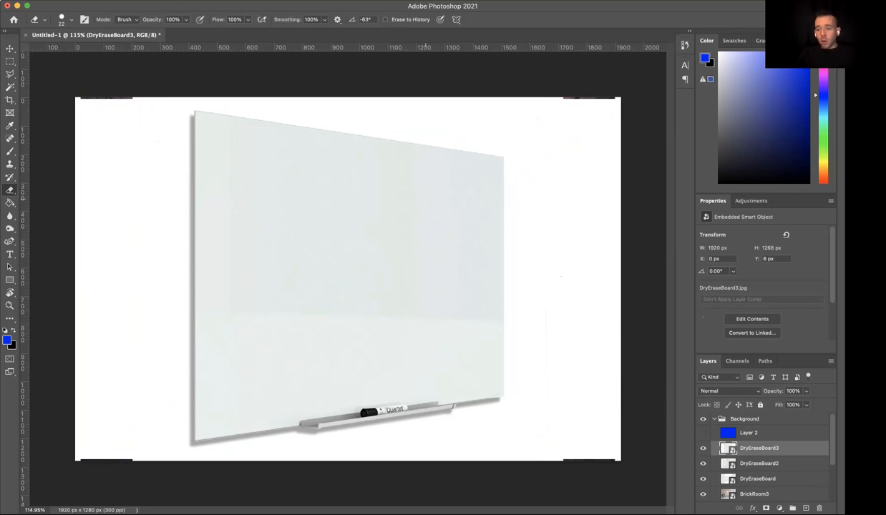
- Rasterize the DryEraseBoard3 smart object layer
{"action": "scroll", "coordinate": [764, 458], "scroll_direction": "down", "scroll_amount": 2}
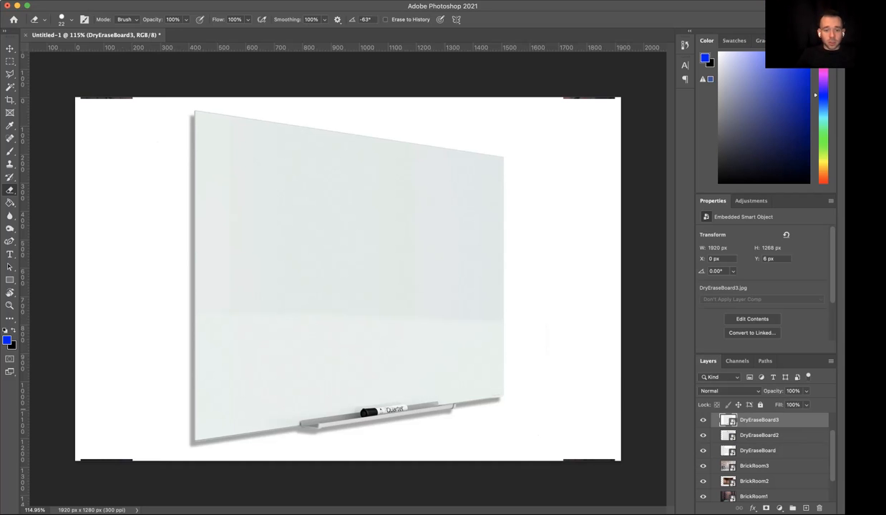
{"action": "scroll", "coordinate": [374, 409], "scroll_direction": "up", "scroll_amount": 2}
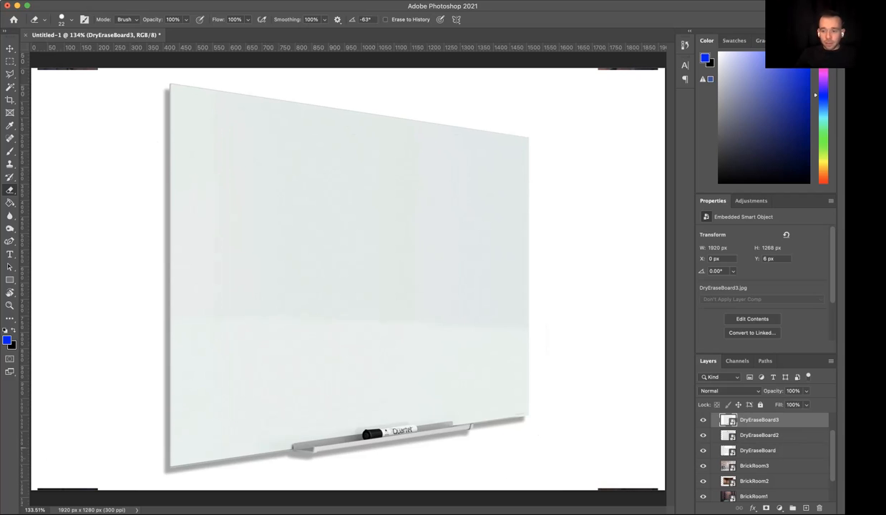
{"action": "right_click", "coordinate": [765, 420]}
{"action": "key", "text": "Escape"}
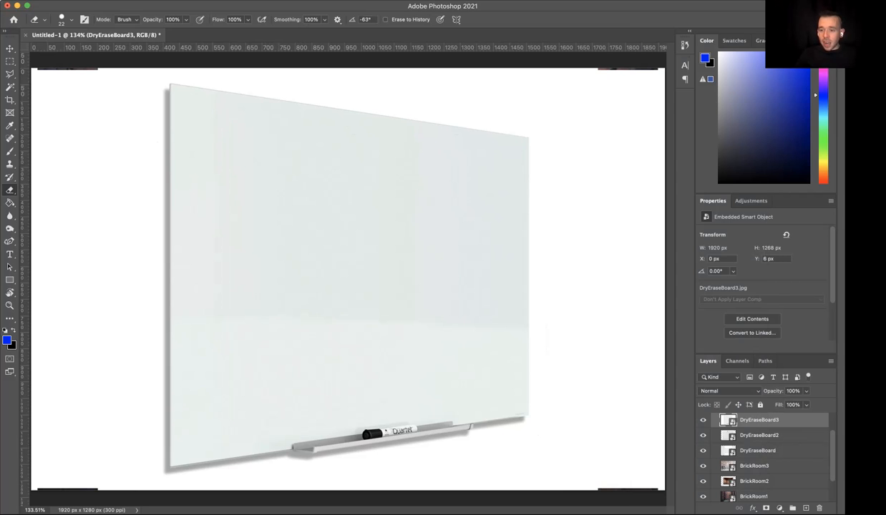
{"action": "right_click", "coordinate": [765, 421]}
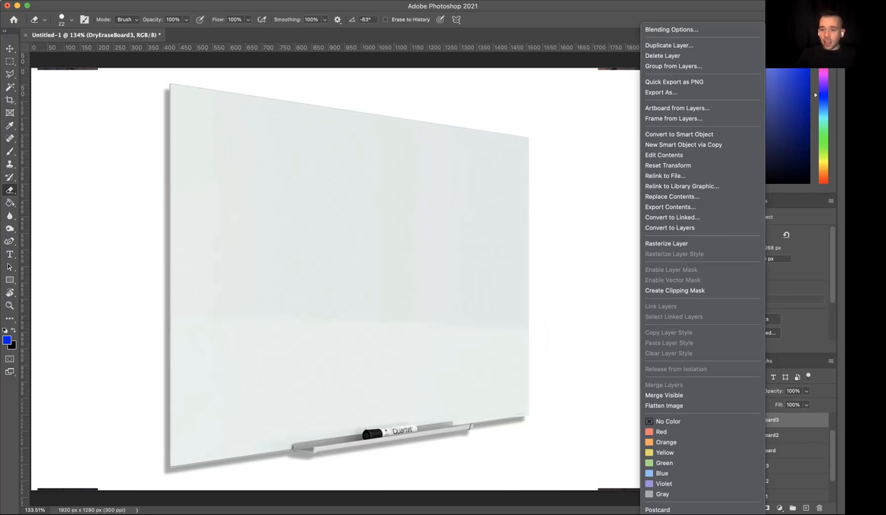
{"action": "left_click", "coordinate": [666, 243]}
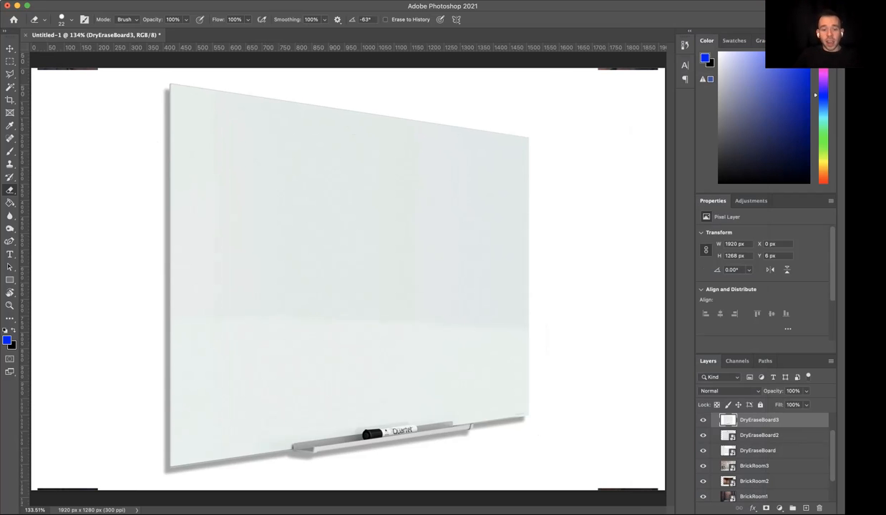
- Examine the individual pixels of the marker on the whiteboard tray up close, and return to the whole image
{"action": "scroll", "coordinate": [332, 444], "scroll_direction": "up", "scroll_amount": 5}
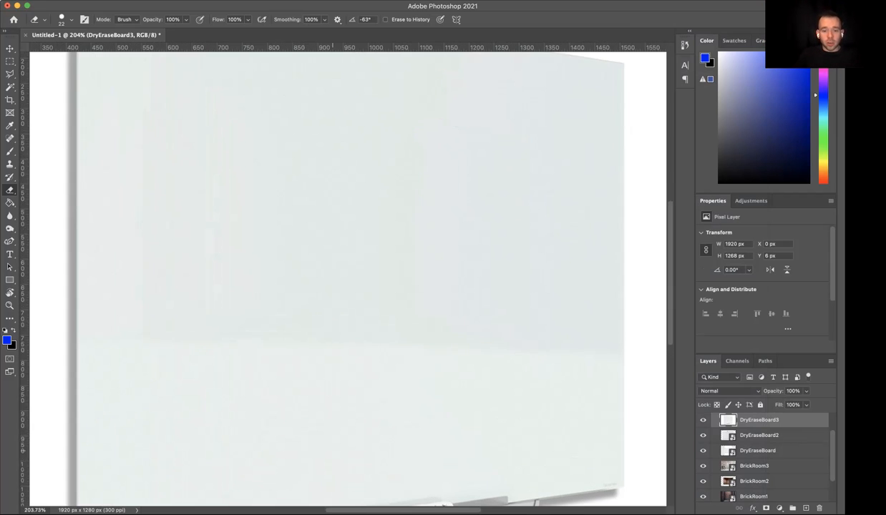
{"action": "scroll", "coordinate": [333, 451], "scroll_direction": "down", "scroll_amount": 5}
{"action": "scroll", "coordinate": [383, 308], "scroll_direction": "up", "scroll_amount": 8}
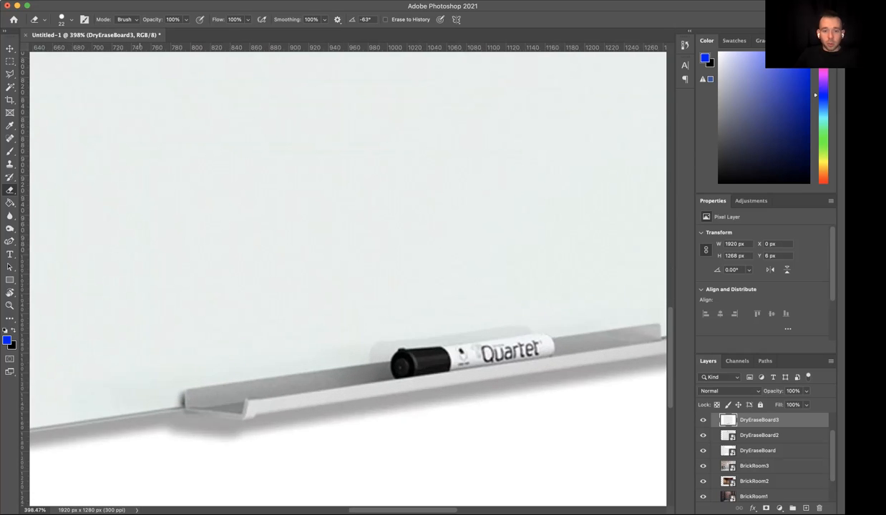
{"action": "scroll", "coordinate": [403, 314], "scroll_direction": "up", "scroll_amount": 10}
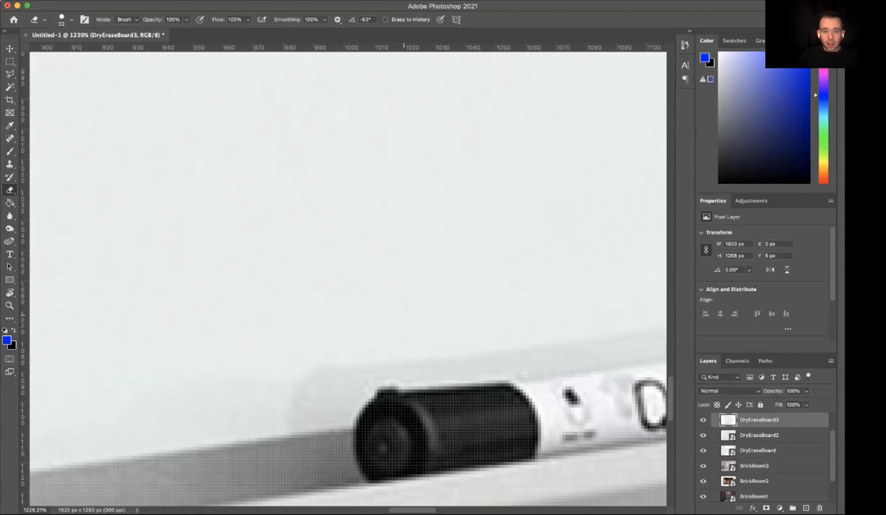
{"action": "scroll", "coordinate": [403, 313], "scroll_direction": "up", "scroll_amount": 5}
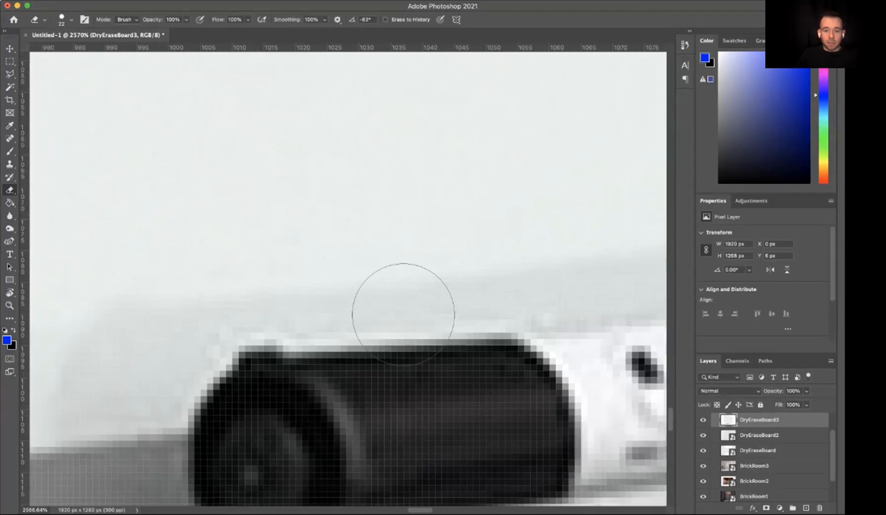
{"action": "scroll", "coordinate": [403, 313], "scroll_direction": "up", "scroll_amount": 4}
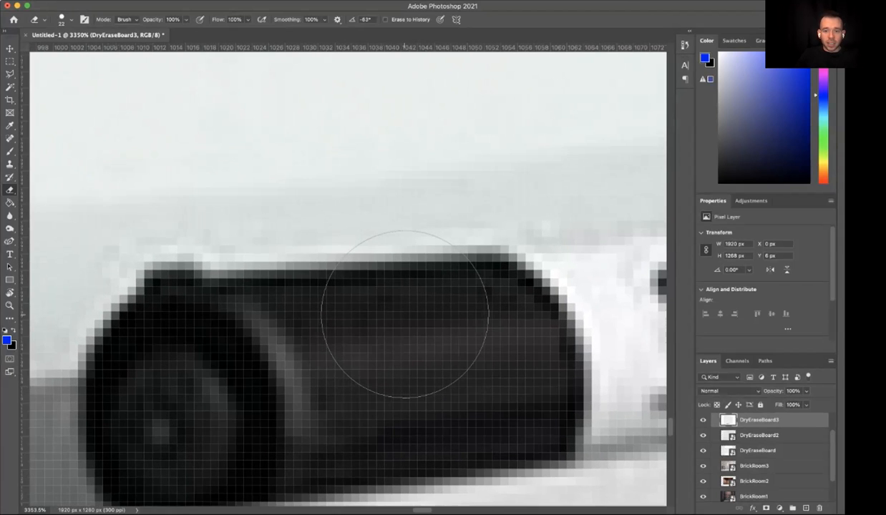
{"action": "scroll", "coordinate": [404, 315], "scroll_direction": "up", "scroll_amount": 2}
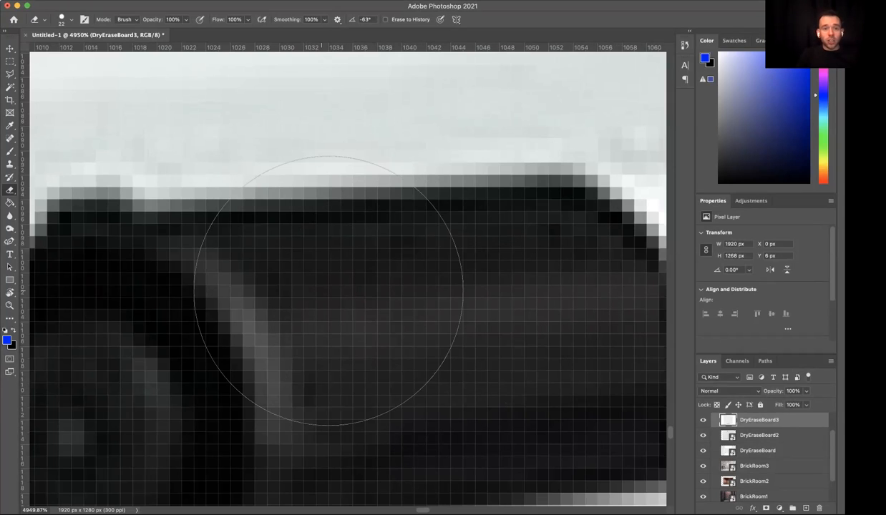
{"action": "scroll", "coordinate": [328, 290], "scroll_direction": "down", "scroll_amount": 10}
{"action": "scroll", "coordinate": [329, 290], "scroll_direction": "down", "scroll_amount": 6}
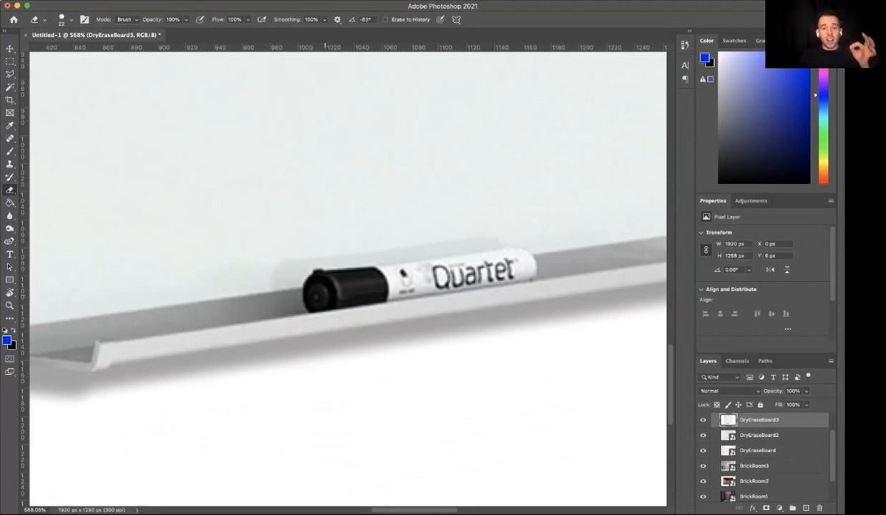
{"action": "scroll", "coordinate": [328, 290], "scroll_direction": "down", "scroll_amount": 4}
{"action": "scroll", "coordinate": [328, 290], "scroll_direction": "down", "scroll_amount": 3}
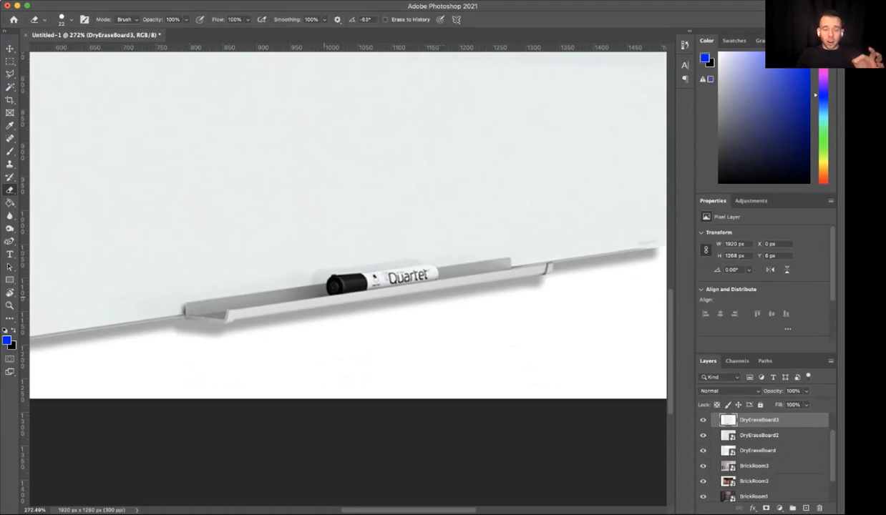
{"action": "scroll", "coordinate": [328, 290], "scroll_direction": "down", "scroll_amount": 5}
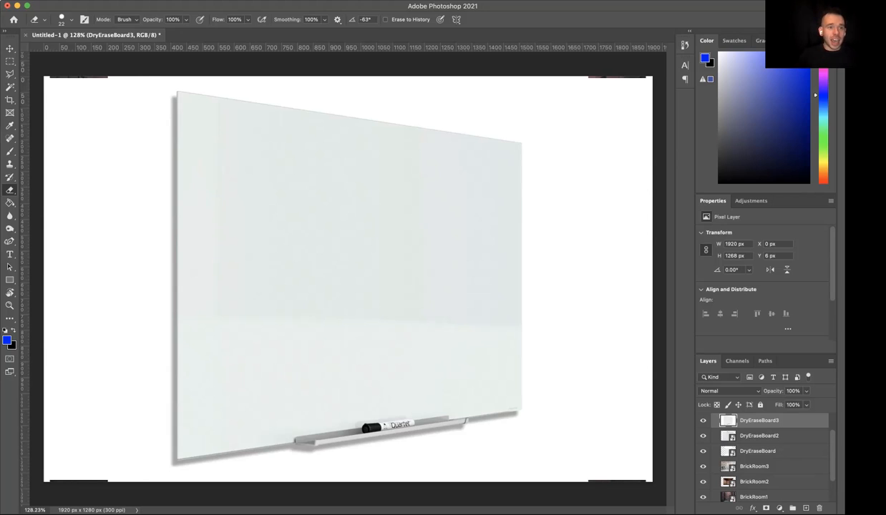
- Set the Eraser hardness to 90% and erase a short vertical stroke in the white area beside the whiteboard
{"action": "left_click", "coordinate": [72, 20]}
{"action": "left_click_drag", "start_coordinate": [112, 73], "coordinate": [111, 72]}
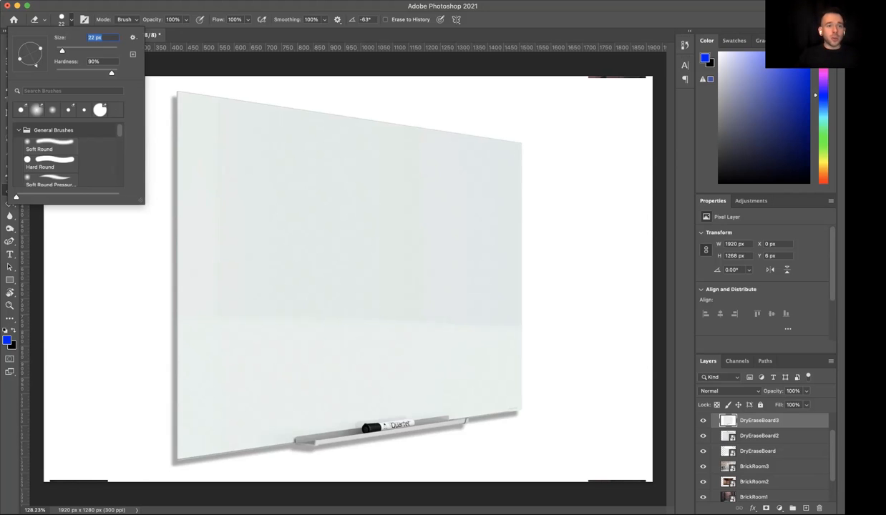
{"action": "key", "text": "Return"}
{"action": "left_click_drag", "start_coordinate": [101, 212], "coordinate": [99, 256]}
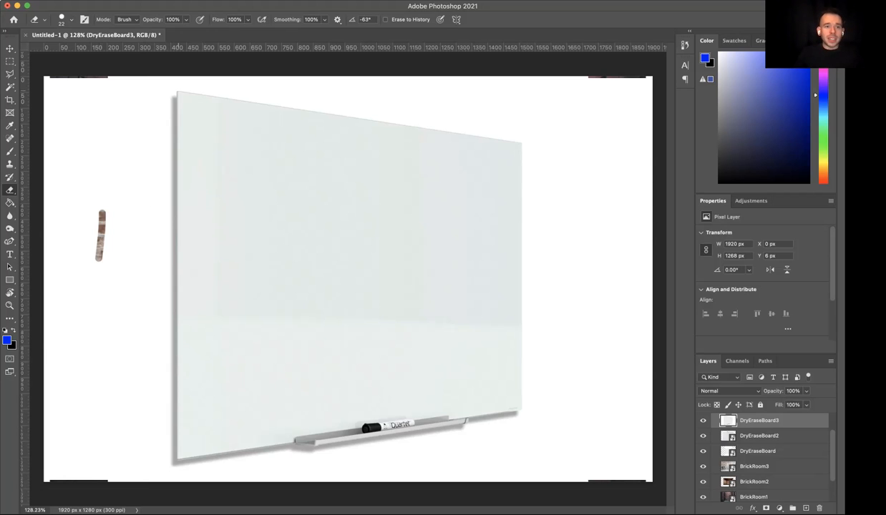
- Erase a dot at the whiteboard's upper-left corner, and hide the other board and BrickRoom layers so black Layer 1 backs DryEraseBoard3
{"action": "scroll", "coordinate": [348, 279], "scroll_direction": "up", "scroll_amount": 5}
{"action": "scroll", "coordinate": [348, 279], "scroll_direction": "up", "scroll_amount": 4}
{"action": "scroll", "coordinate": [348, 279], "scroll_direction": "left", "scroll_amount": 2}
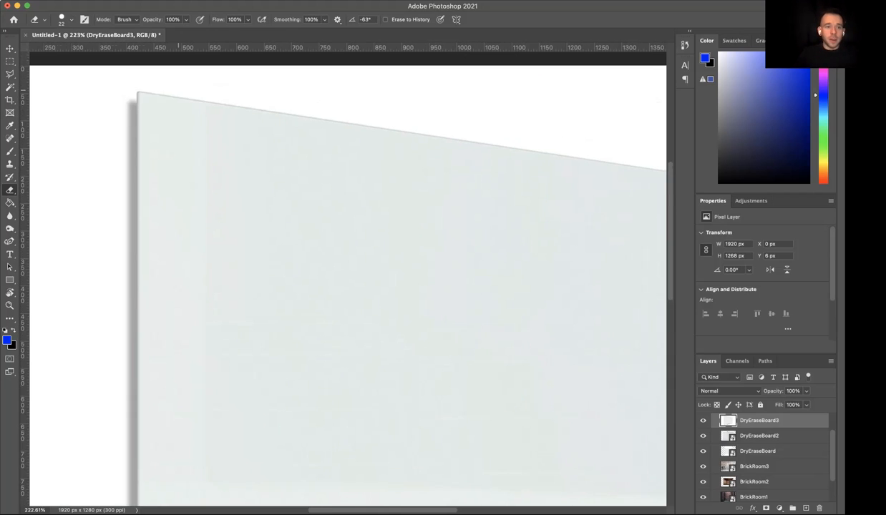
{"action": "scroll", "coordinate": [347, 280], "scroll_direction": "left", "scroll_amount": 1}
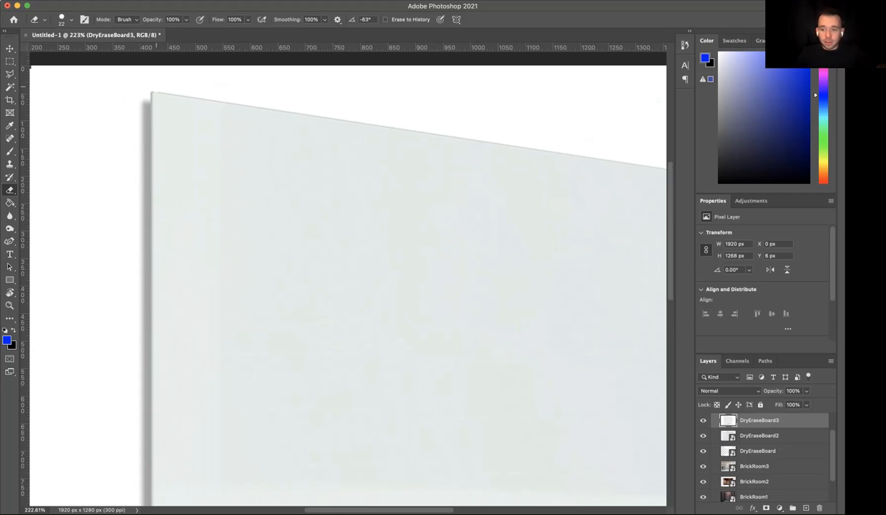
{"action": "left_click", "coordinate": [703, 436]}
{"action": "left_click", "coordinate": [703, 451]}
{"action": "left_click", "coordinate": [703, 467]}
{"action": "left_click", "coordinate": [703, 482]}
{"action": "scroll", "coordinate": [703, 482], "scroll_direction": "down", "scroll_amount": 1}
{"action": "left_click", "coordinate": [703, 465]}
{"action": "left_click", "coordinate": [703, 481]}
{"action": "left_click", "coordinate": [702, 450]}
{"action": "left_click", "coordinate": [703, 466]}
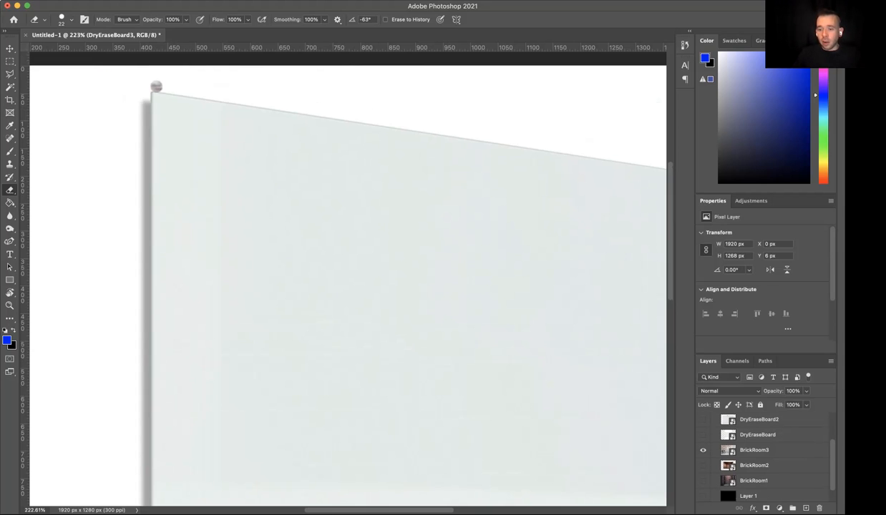
{"action": "left_click", "coordinate": [703, 450]}
{"action": "scroll", "coordinate": [703, 450], "scroll_direction": "down", "scroll_amount": 1}
{"action": "left_click", "coordinate": [703, 479]}
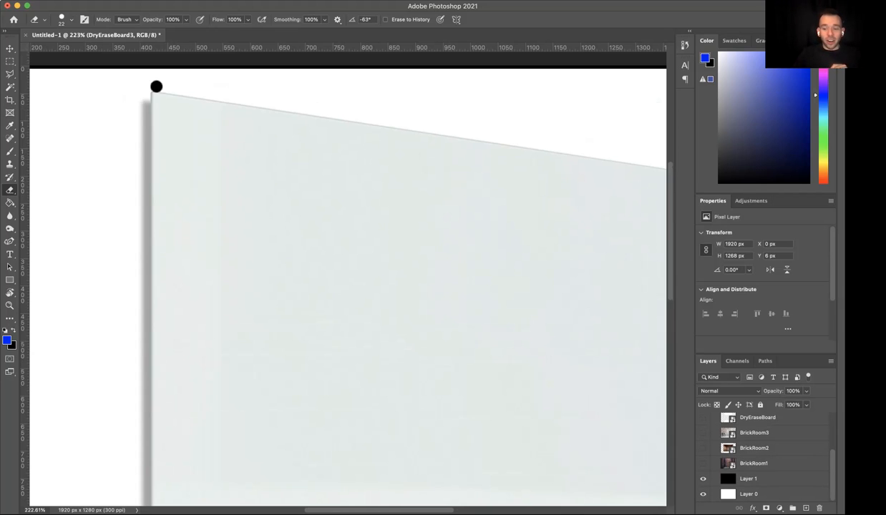
- Back DryEraseBoard3 with the visible blue Layer 2 directly below it, and erase a short freehand stroke in the white area above the whiteboard
{"action": "left_click", "coordinate": [749, 479]}
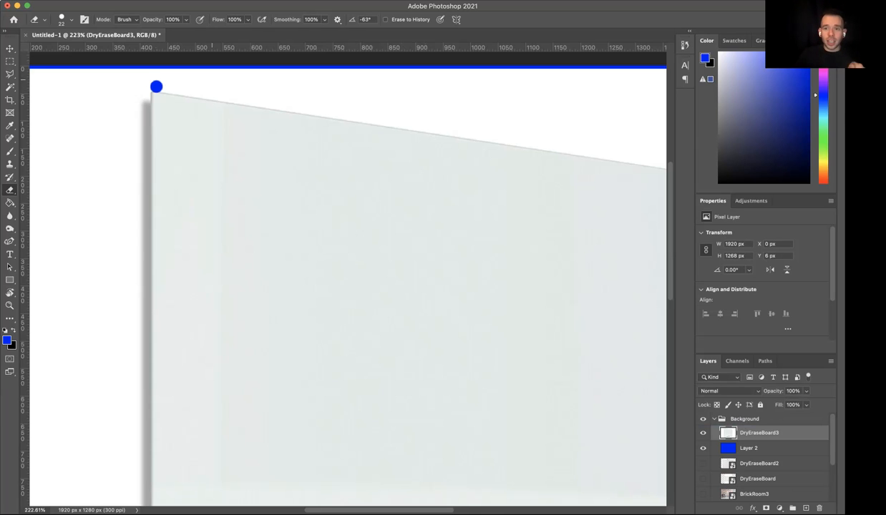
{"action": "left_click_drag", "start_coordinate": [574, 99], "coordinate": [613, 98]}
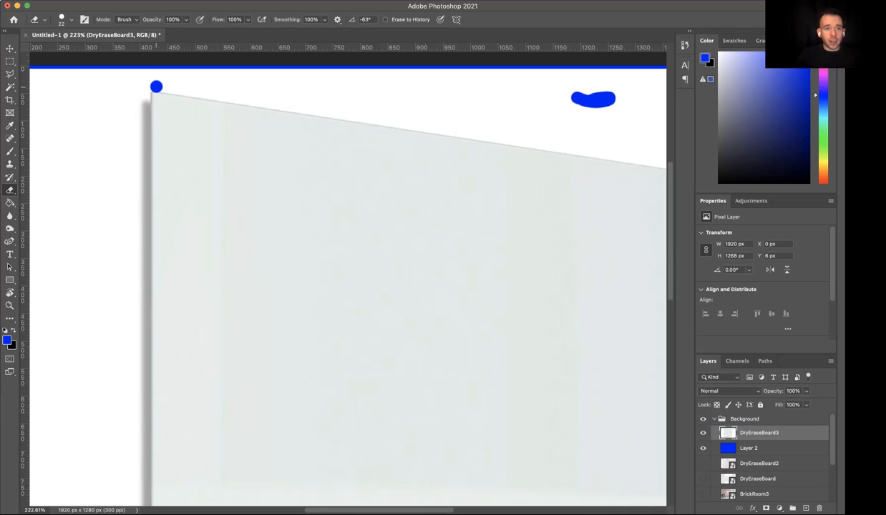
- Erase a straight line along the whiteboard's upper edge from the corner dot to its upper-right corner
{"action": "scroll", "coordinate": [347, 286], "scroll_direction": "right", "scroll_amount": 6}
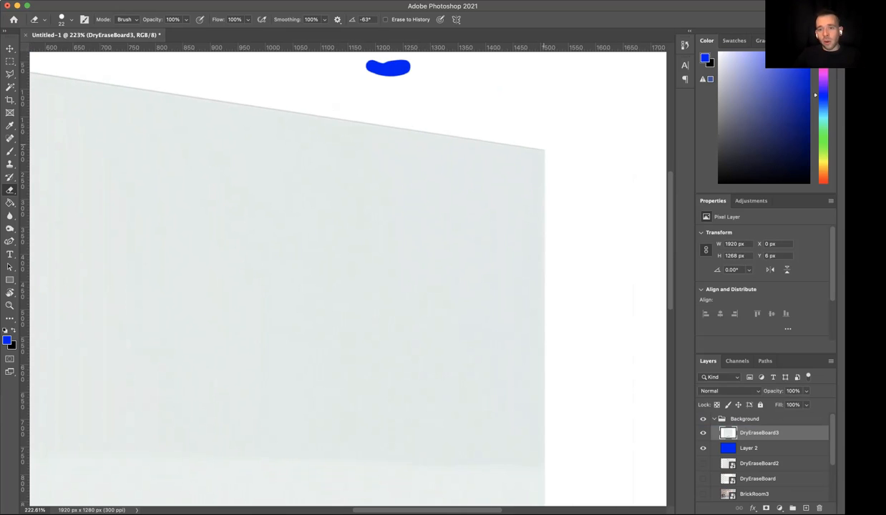
{"action": "left_click", "coordinate": [547, 144], "text": "shift"}
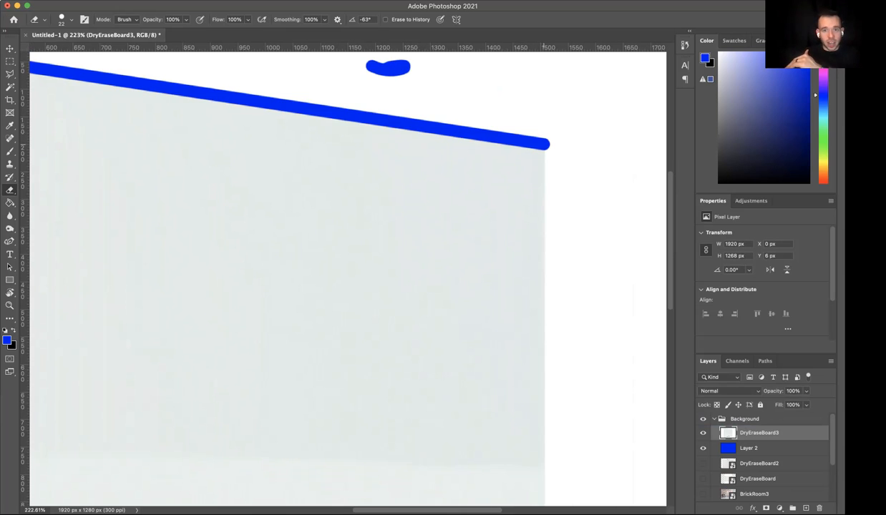
{"action": "scroll", "coordinate": [544, 143], "scroll_direction": "left", "scroll_amount": 4}
{"action": "scroll", "coordinate": [544, 144], "scroll_direction": "right", "scroll_amount": 3}
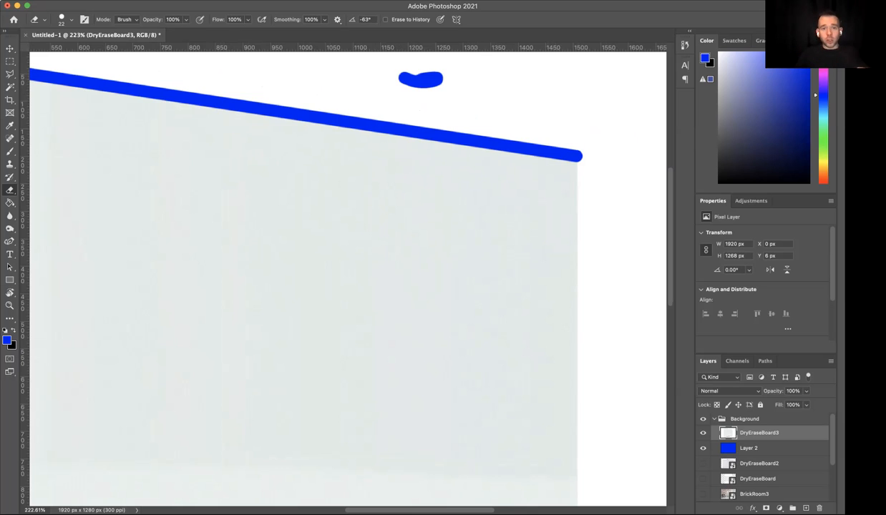
- Set the Eraser brush size to 364 px
{"action": "left_click", "coordinate": [43, 20]}
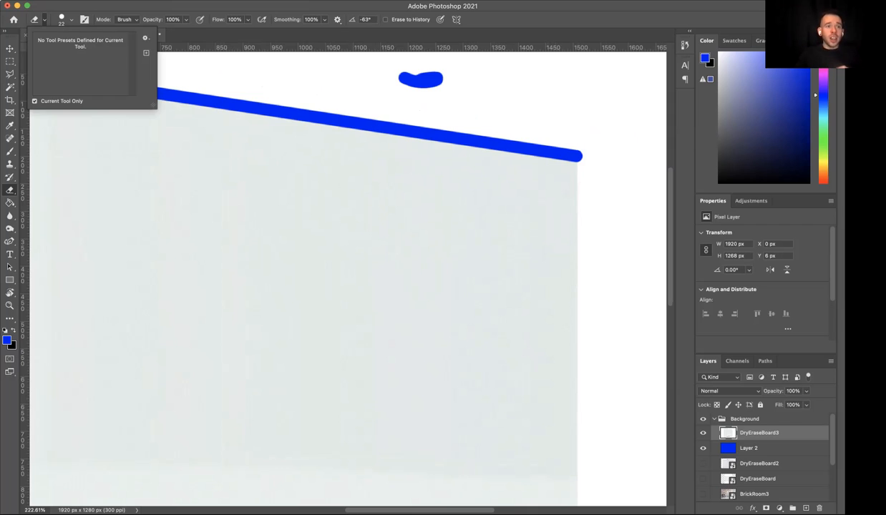
{"action": "left_click", "coordinate": [71, 20]}
{"action": "left_click_drag", "start_coordinate": [62, 51], "coordinate": [108, 51]}
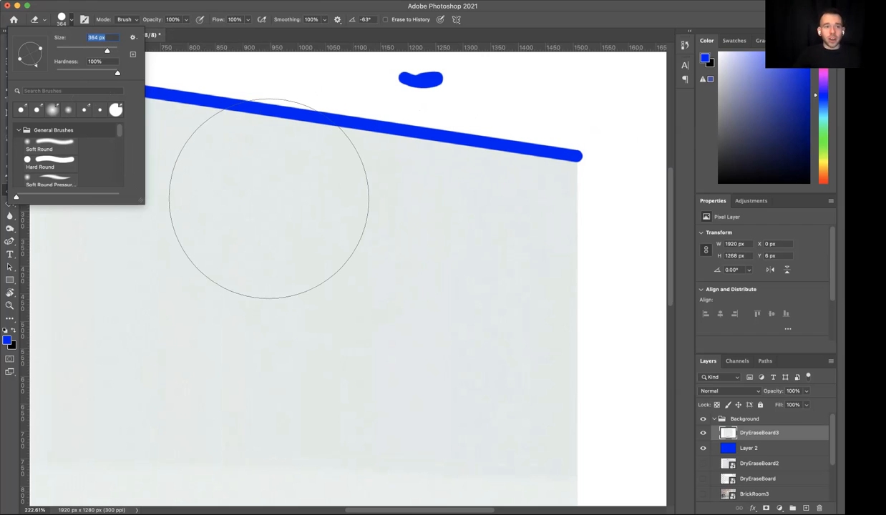
- Set the Eraser size to 5000 px, reduce it to 1 px, and erase thin straight lines in the white area above the whiteboard
{"action": "type", "text": "5000"}
{"action": "key", "text": "Return"}
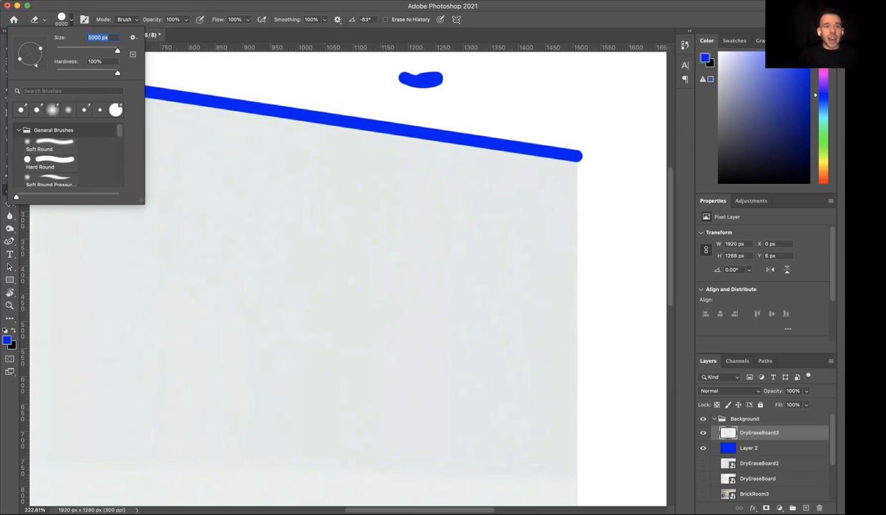
{"action": "left_click_drag", "start_coordinate": [118, 50], "coordinate": [56, 51]}
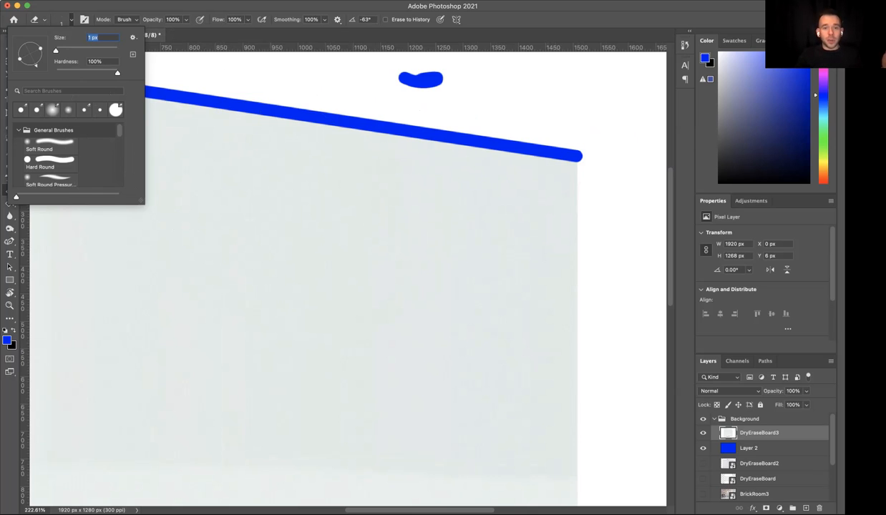
{"action": "key", "text": "Return"}
{"action": "left_click_drag", "start_coordinate": [449, 102], "coordinate": [476, 102]}
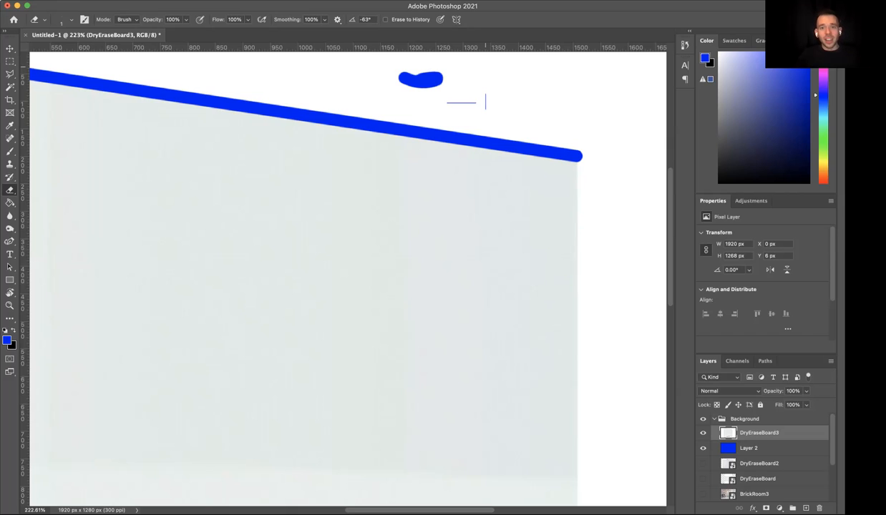
{"action": "left_click_drag", "start_coordinate": [484, 73], "coordinate": [542, 73]}
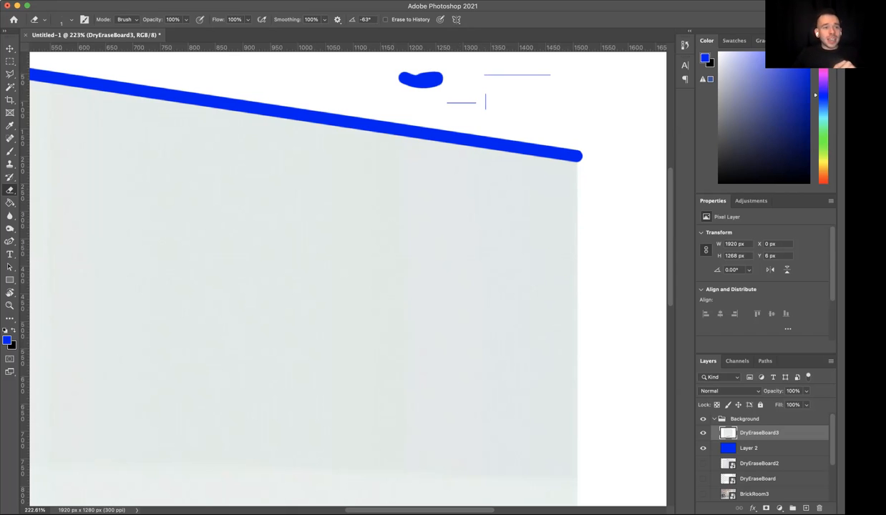
- Set the Eraser brush size to 33 px and its hardness to 90%
{"action": "left_click", "coordinate": [71, 19]}
{"action": "type", "text": "33"}
{"action": "key", "text": "Return"}
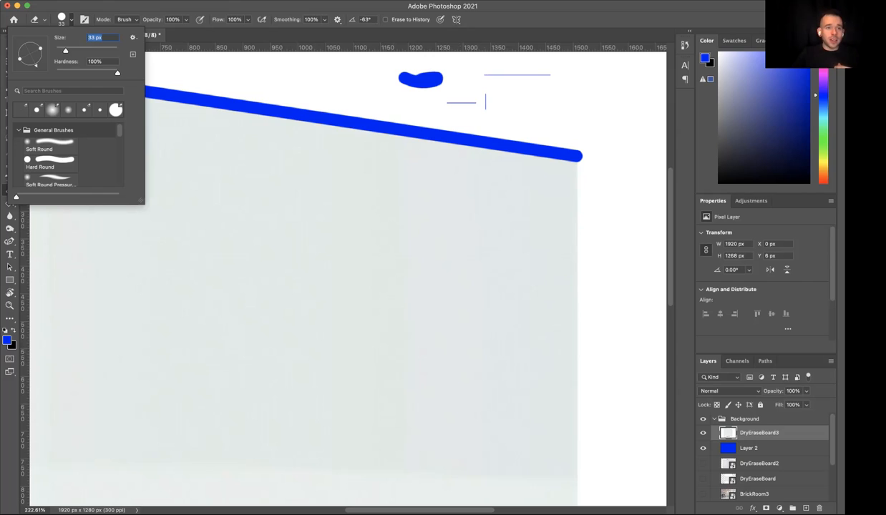
{"action": "key", "text": "Tab"}
{"action": "type", "text": "95"}
{"action": "key", "text": "Return"}
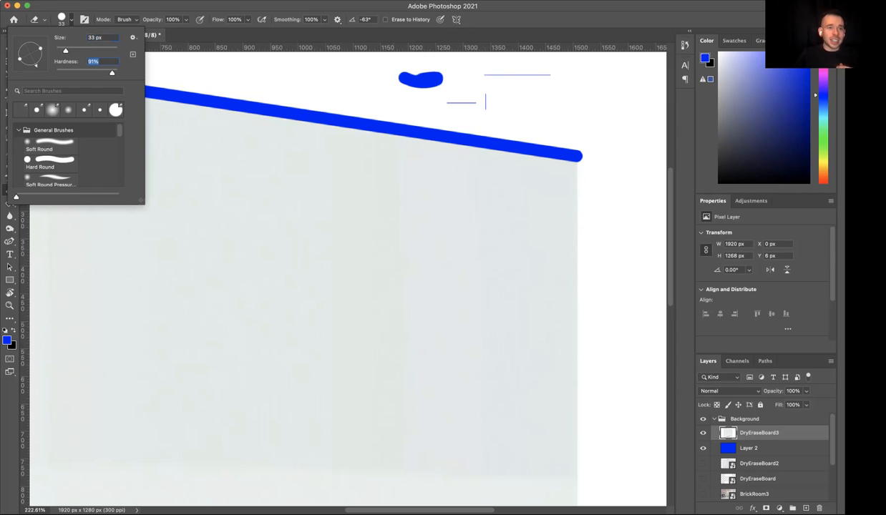
{"action": "key", "text": "Return"}
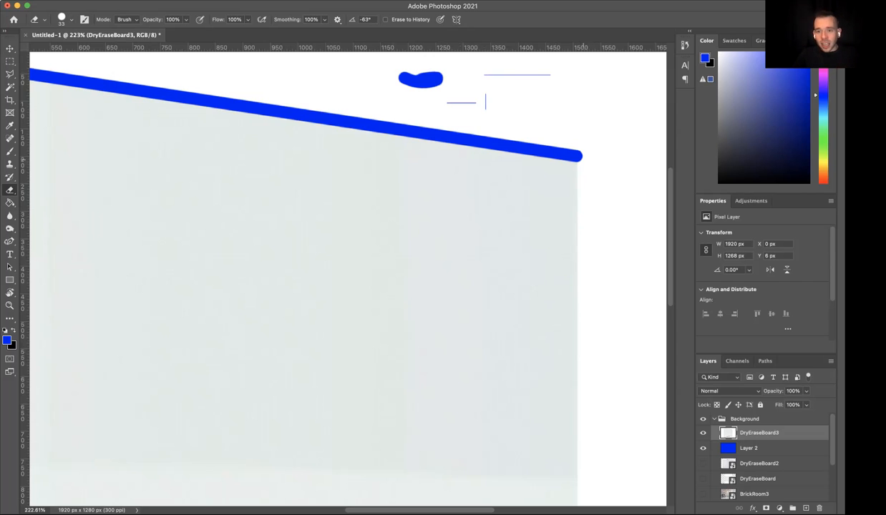
- Erase a straight vertical line along the whiteboard's right edge, from its upper-right corner to its lower-right corner
{"action": "left_click", "coordinate": [585, 162]}
{"action": "scroll", "coordinate": [348, 279], "scroll_direction": "down", "scroll_amount": 10}
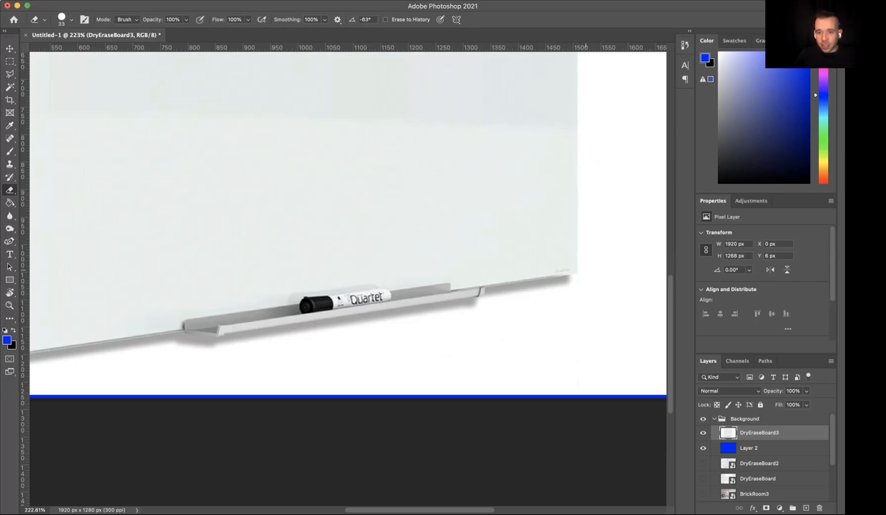
{"action": "scroll", "coordinate": [348, 280], "scroll_direction": "up", "scroll_amount": 10}
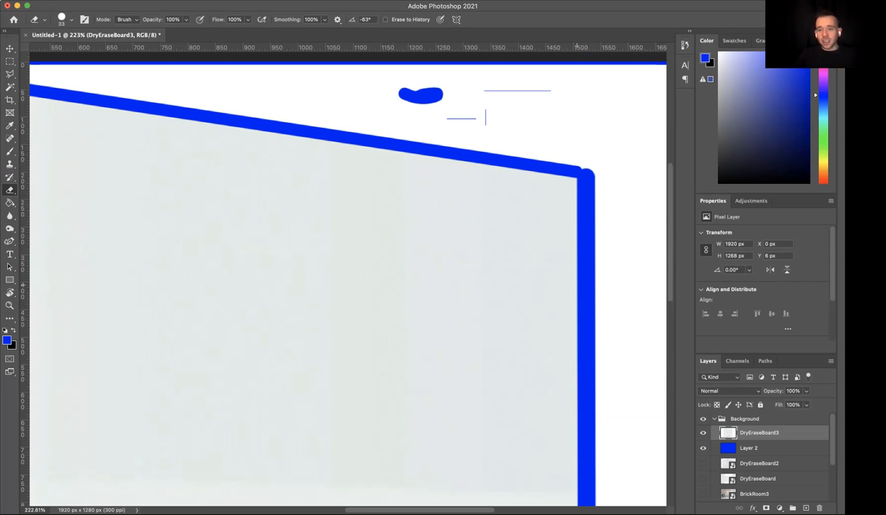
{"action": "scroll", "coordinate": [444, 106], "scroll_direction": "down", "scroll_amount": 5}
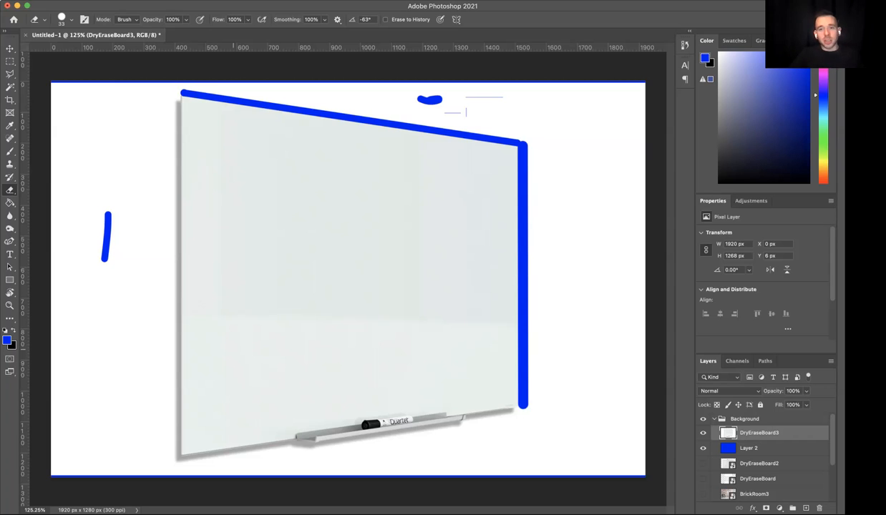
- Erase the background and shadow along the whiteboard's lower edge, from its lower-right corner to the right end of the marker tray
{"action": "key", "text": "super+plus"}
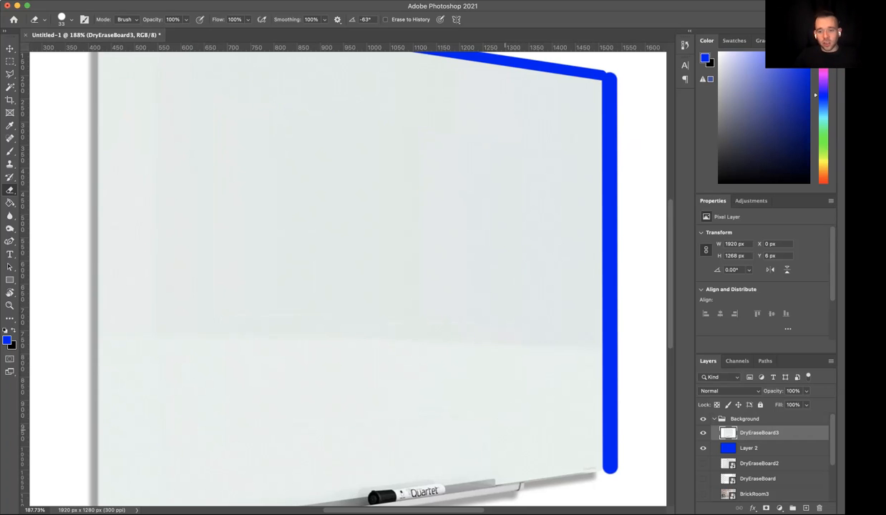
{"action": "scroll", "coordinate": [505, 430], "scroll_direction": "right", "scroll_amount": 3}
{"action": "scroll", "coordinate": [506, 430], "scroll_direction": "down", "scroll_amount": 2}
{"action": "key", "text": "super+plus"}
{"action": "scroll", "coordinate": [505, 430], "scroll_direction": "right", "scroll_amount": 4}
{"action": "scroll", "coordinate": [505, 431], "scroll_direction": "down", "scroll_amount": 2}
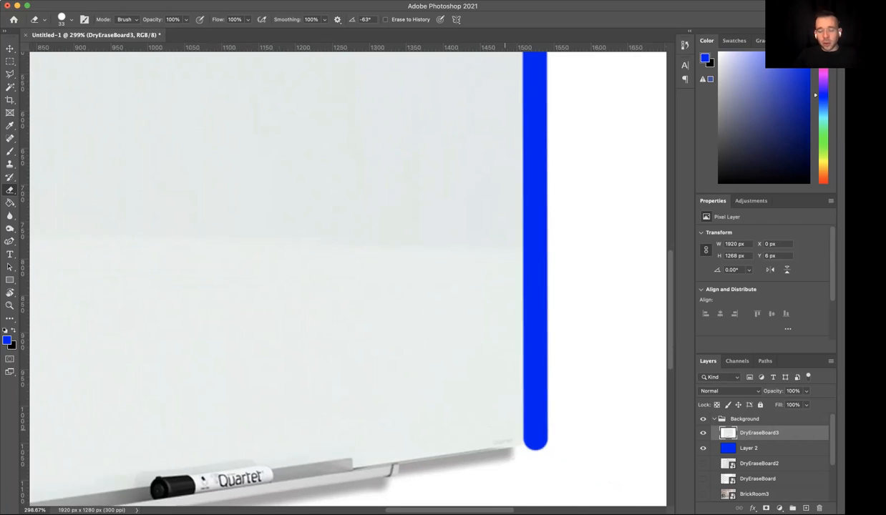
{"action": "key", "text": "super+plus"}
{"action": "scroll", "coordinate": [505, 430], "scroll_direction": "down", "scroll_amount": 4}
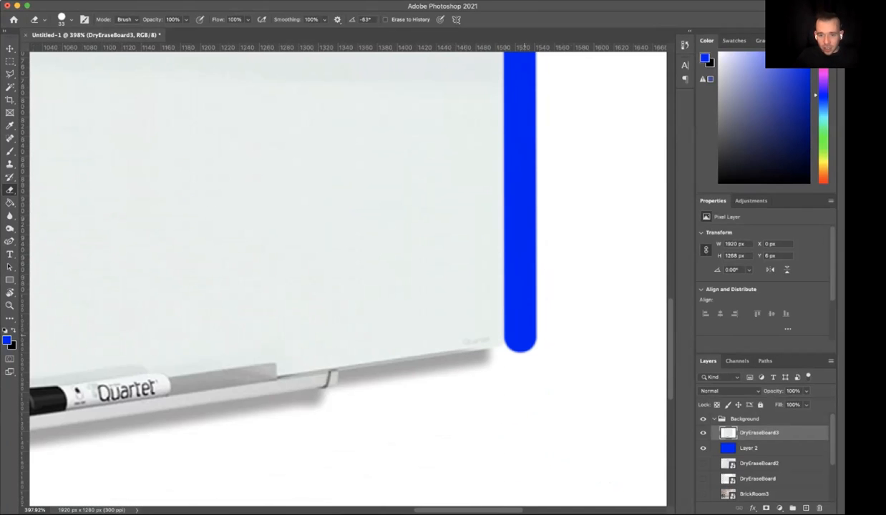
{"action": "mouse_move", "coordinate": [519, 345]}
{"action": "left_mouse_down"}
{"action": "mouse_move", "coordinate": [515, 359]}
{"action": "mouse_move", "coordinate": [350, 387]}
{"action": "mouse_move", "coordinate": [337, 392]}
{"action": "mouse_move", "coordinate": [345, 402]}
{"action": "left_mouse_up"}
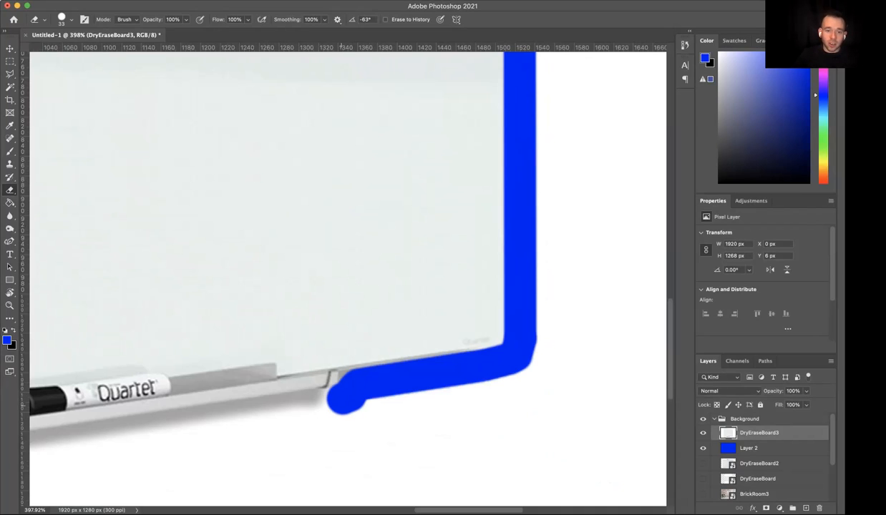
- Erase the shadow in a straight line along the underside of the marker tray, from its right end to near its left end
{"action": "scroll", "coordinate": [343, 406], "scroll_direction": "left", "scroll_amount": 9}
{"action": "scroll", "coordinate": [351, 405], "scroll_direction": "down", "scroll_amount": 2}
{"action": "scroll", "coordinate": [357, 406], "scroll_direction": "right", "scroll_amount": 2}
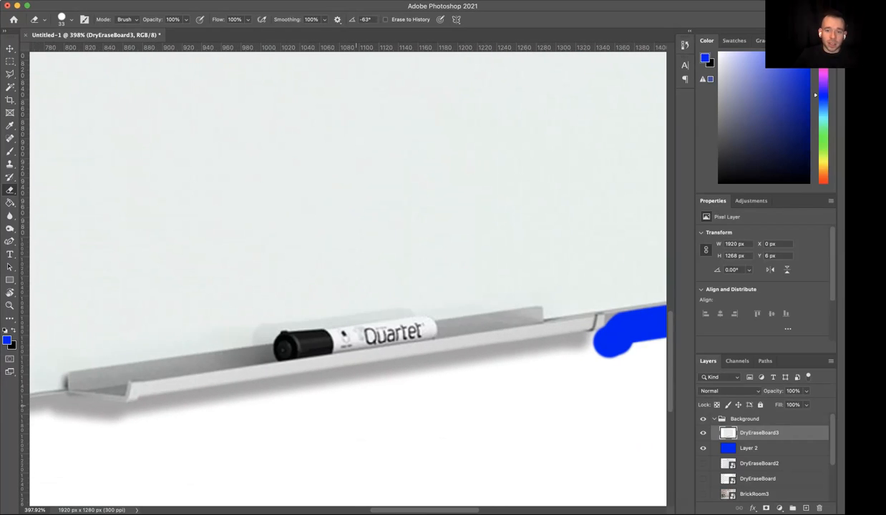
{"action": "scroll", "coordinate": [348, 354], "scroll_direction": "right", "scroll_amount": 2}
{"action": "scroll", "coordinate": [348, 355], "scroll_direction": "up", "scroll_amount": 1}
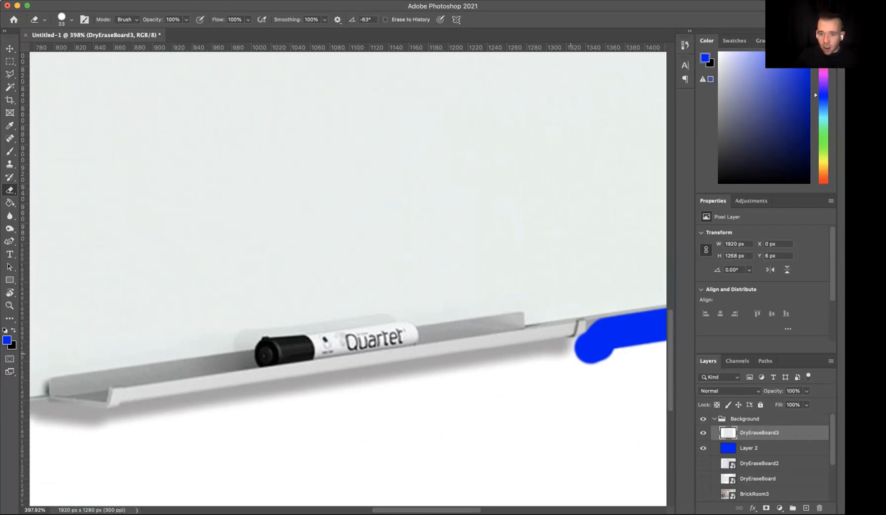
{"action": "left_click", "coordinate": [576, 352], "text": "shift"}
{"action": "left_click", "coordinate": [567, 353], "text": "shift"}
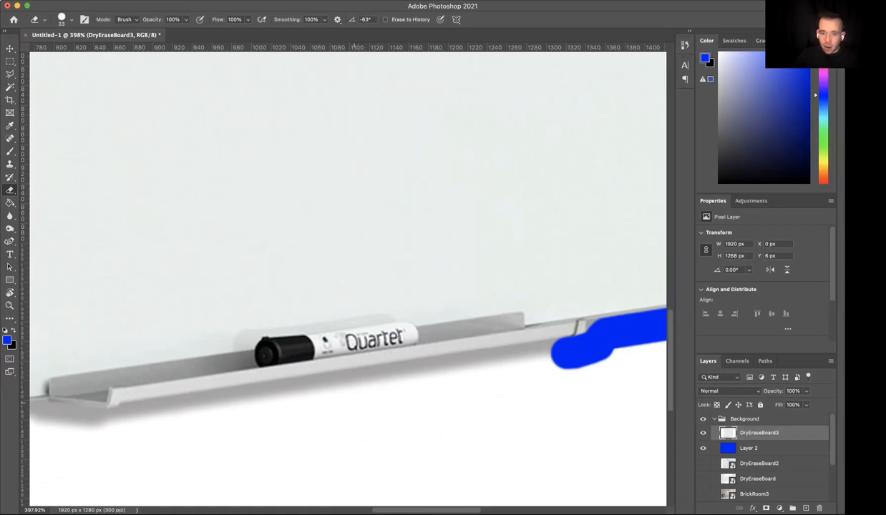
{"action": "left_click", "coordinate": [132, 421], "text": "shift"}
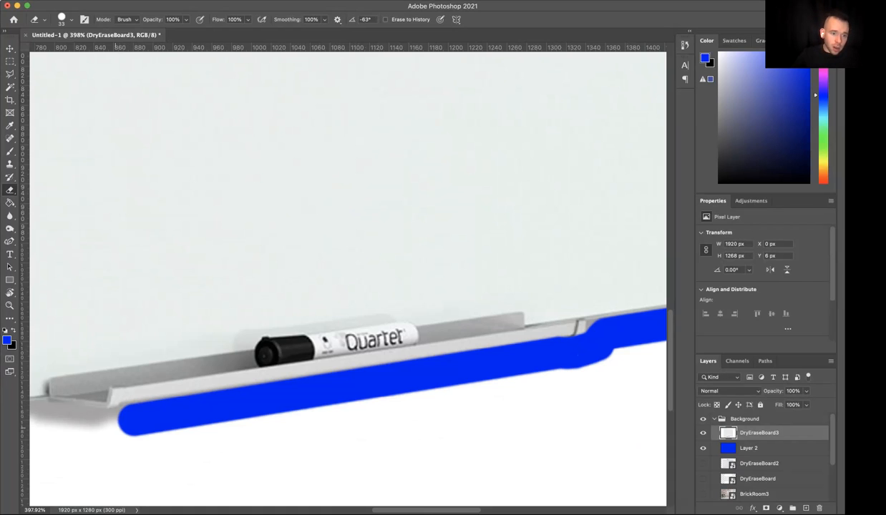
- Erase the shadow around the marker tray's left end and along the lower edge to the whiteboard's lower-left corner
{"action": "left_click", "coordinate": [118, 425], "text": "shift"}
{"action": "left_click", "coordinate": [111, 426], "text": "shift"}
{"action": "scroll", "coordinate": [112, 427], "scroll_direction": "left", "scroll_amount": 3}
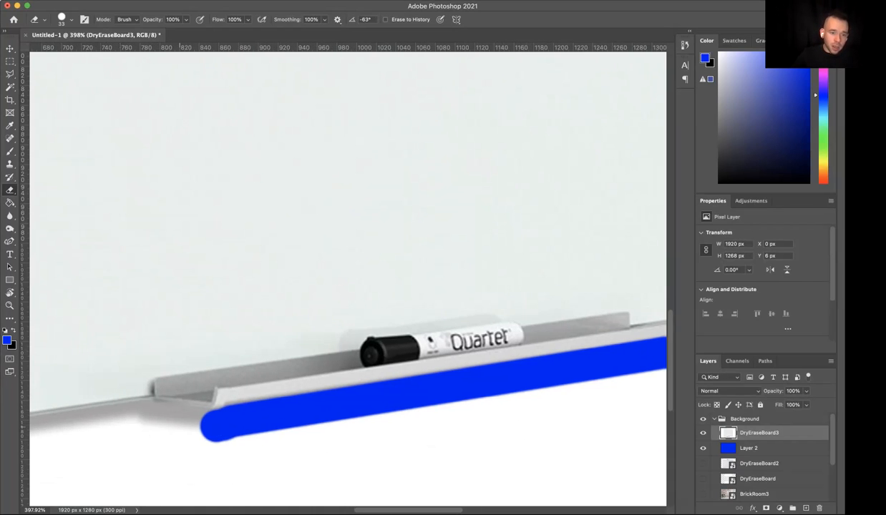
{"action": "left_click", "coordinate": [188, 427], "text": "shift"}
{"action": "left_click", "coordinate": [151, 417], "text": "shift"}
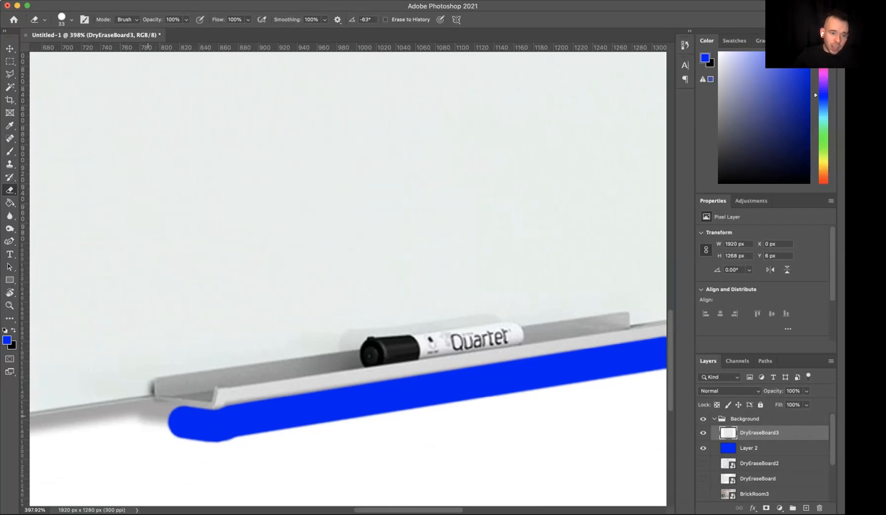
{"action": "scroll", "coordinate": [151, 416], "scroll_direction": "left", "scroll_amount": 8}
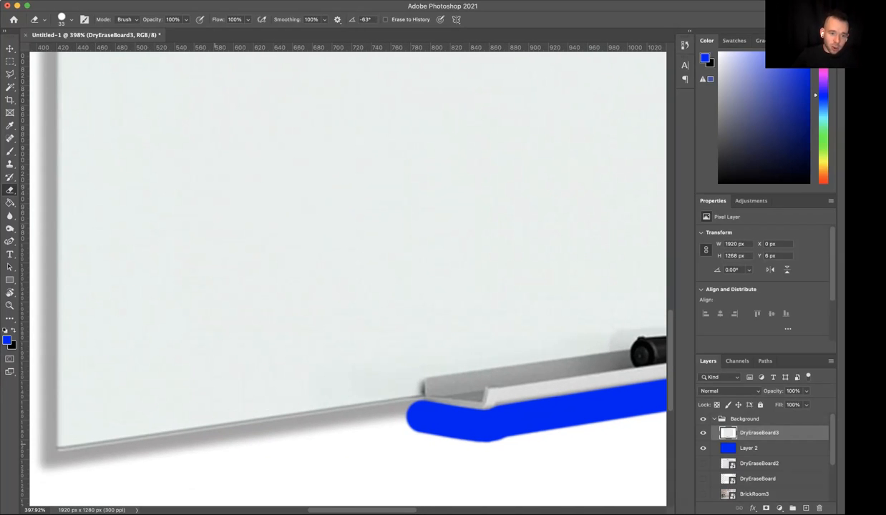
{"action": "left_click", "coordinate": [217, 446], "text": "shift"}
{"action": "left_click", "coordinate": [49, 471], "text": "shift"}
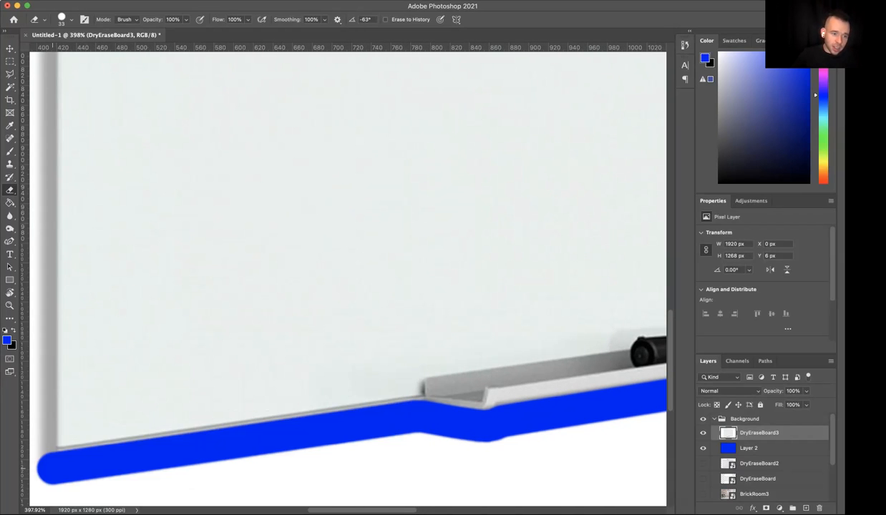
- Erase the shadow along the whiteboard's full left edge and close the gap to the upper line at the upper-left corner
{"action": "scroll", "coordinate": [348, 272], "scroll_direction": "left", "scroll_amount": 2}
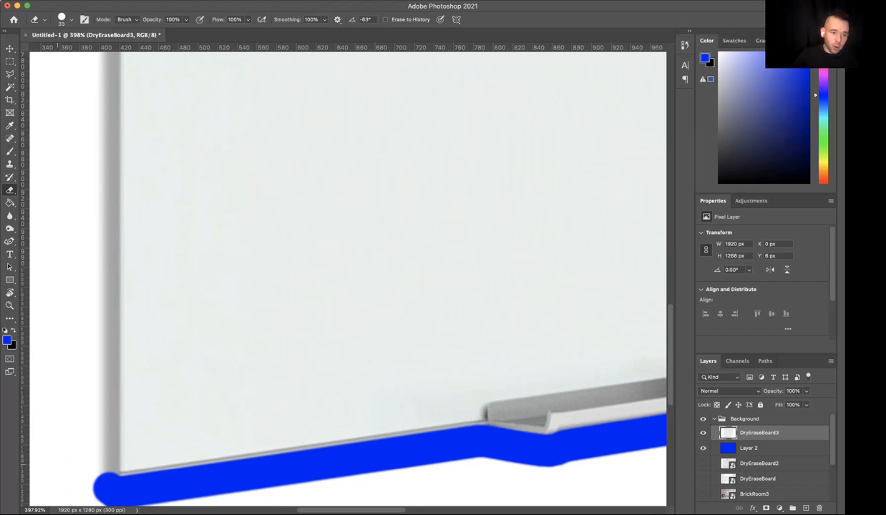
{"action": "scroll", "coordinate": [348, 272], "scroll_direction": "up", "scroll_amount": 5}
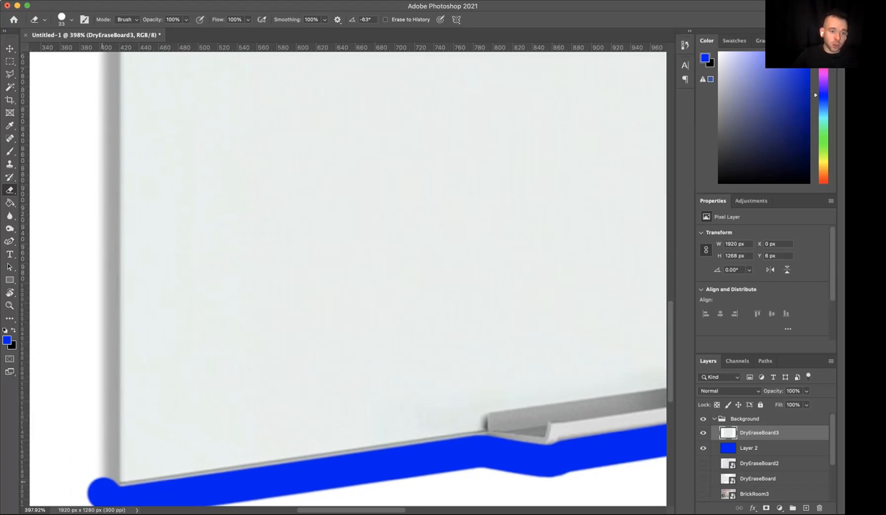
{"action": "scroll", "coordinate": [348, 279], "scroll_direction": "up", "scroll_amount": 5}
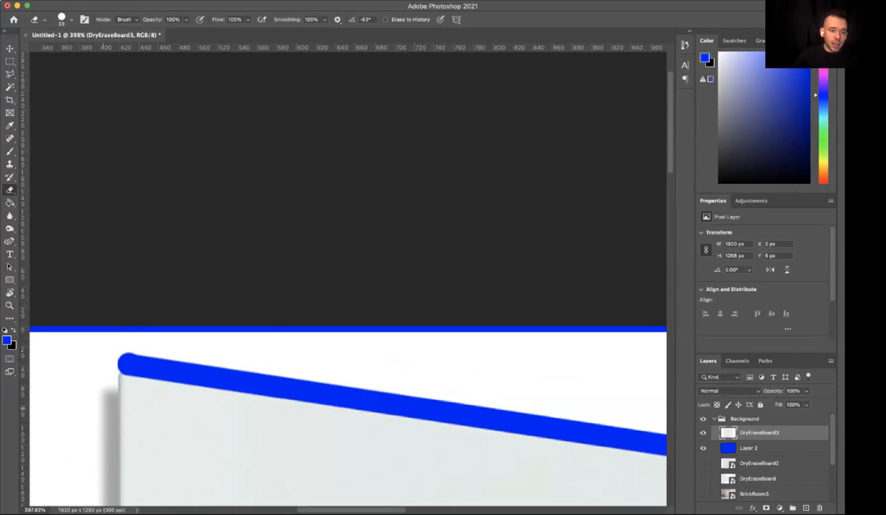
{"action": "left_click_drag", "start_coordinate": [101, 369], "coordinate": [101, 504]}
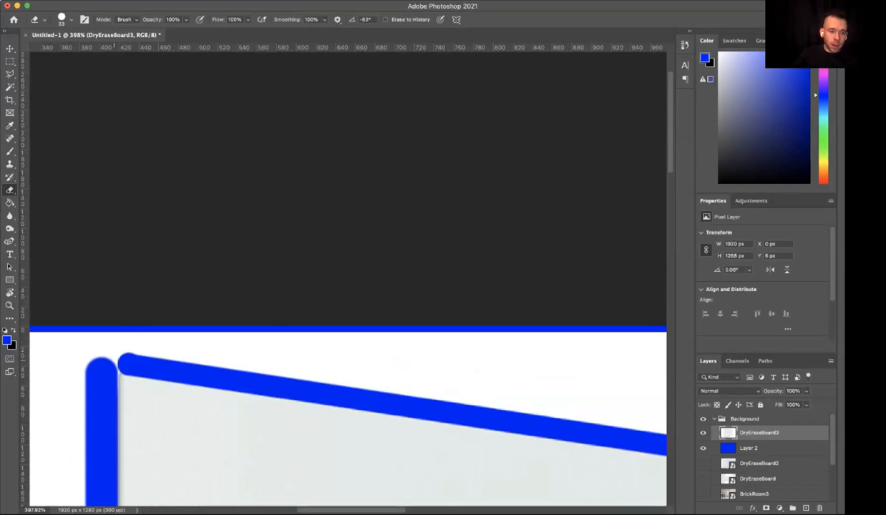
{"action": "left_click_drag", "start_coordinate": [106, 361], "coordinate": [121, 357]}
{"action": "left_click", "coordinate": [120, 359]}
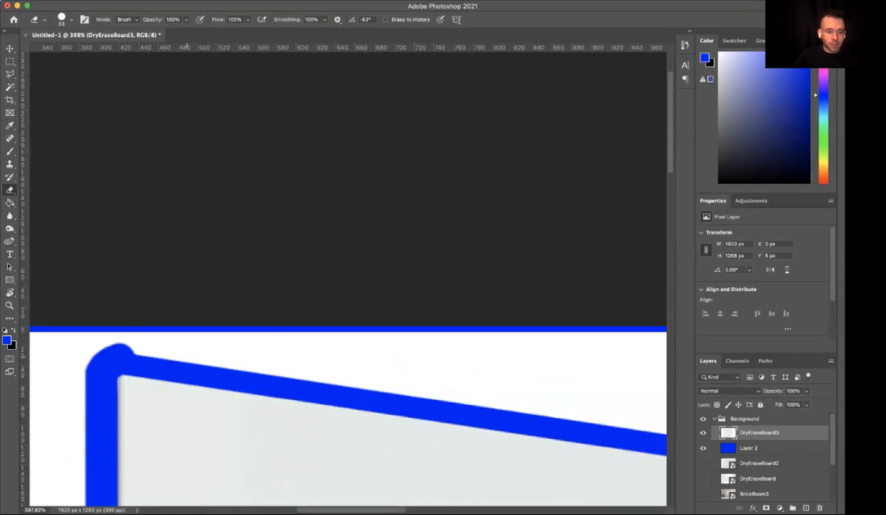
- Reduce the Eraser brush size to 7 px and erase the leftover background sliver beside the marker tray's right end
{"action": "scroll", "coordinate": [193, 370], "scroll_direction": "down", "scroll_amount": 1}
{"action": "scroll", "coordinate": [347, 276], "scroll_direction": "down", "scroll_amount": 5}
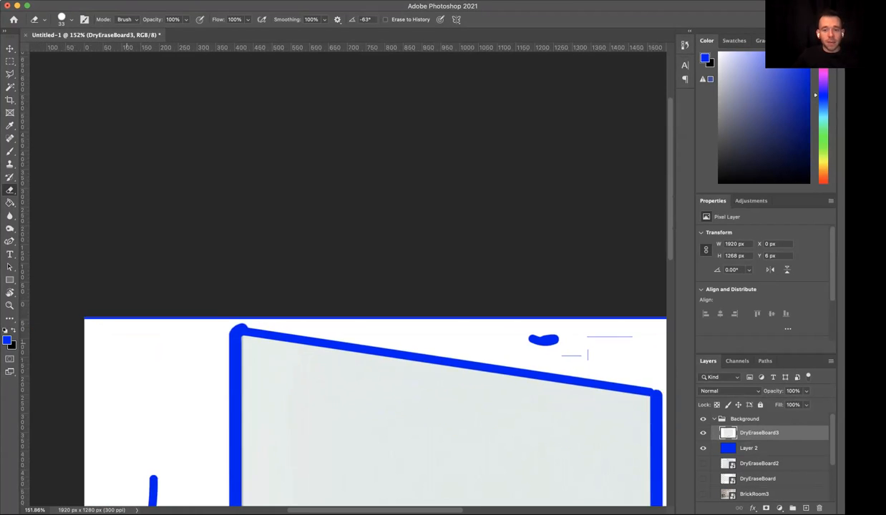
{"action": "scroll", "coordinate": [425, 55], "scroll_direction": "up", "scroll_amount": 1}
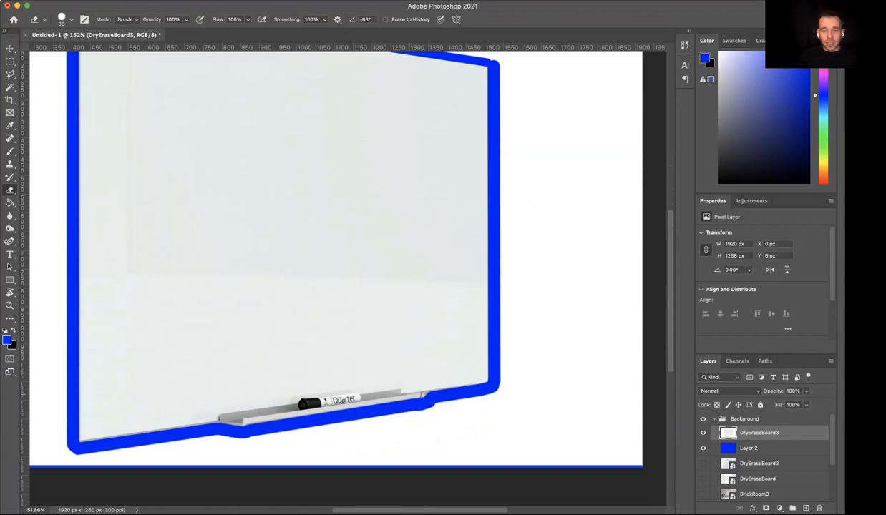
{"action": "scroll", "coordinate": [429, 50], "scroll_direction": "up", "scroll_amount": 1}
{"action": "scroll", "coordinate": [429, 52], "scroll_direction": "up", "scroll_amount": 5}
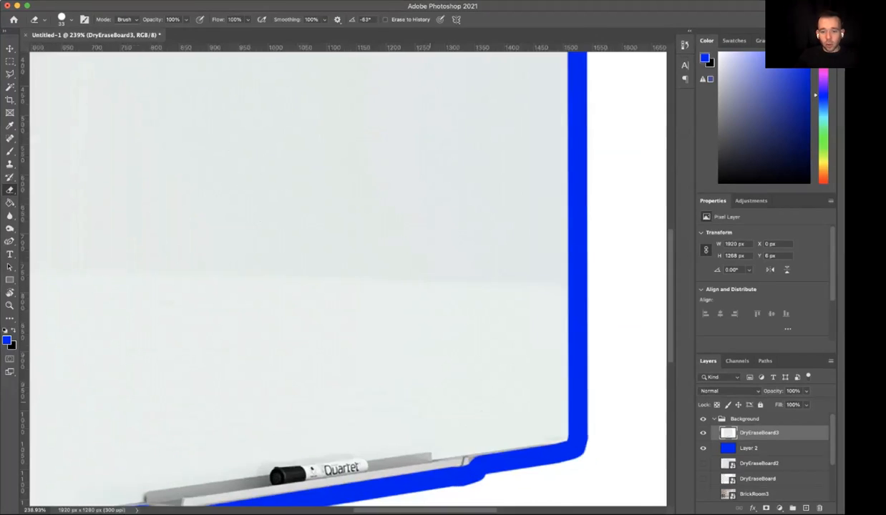
{"action": "scroll", "coordinate": [428, 50], "scroll_direction": "up", "scroll_amount": 4}
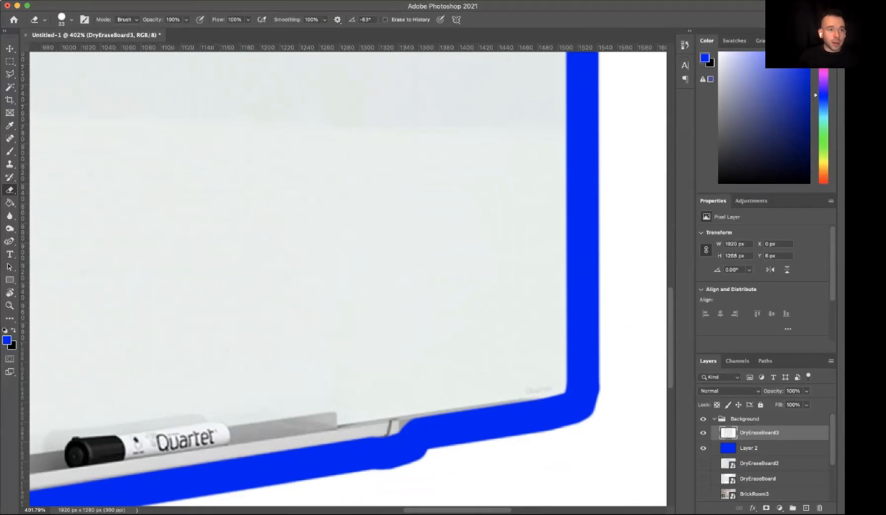
{"action": "left_click", "coordinate": [44, 19]}
{"action": "left_click", "coordinate": [71, 19]}
{"action": "left_click_drag", "start_coordinate": [65, 50], "coordinate": [58, 51]}
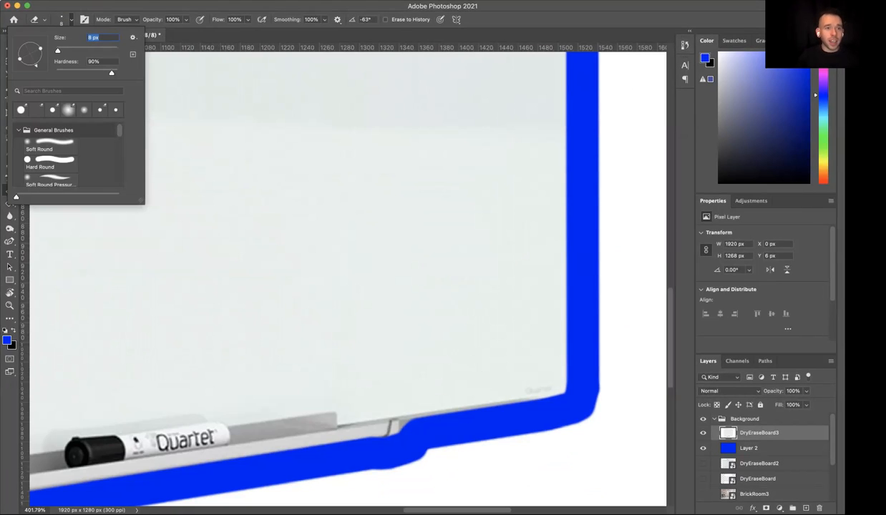
{"action": "left_click", "coordinate": [401, 417]}
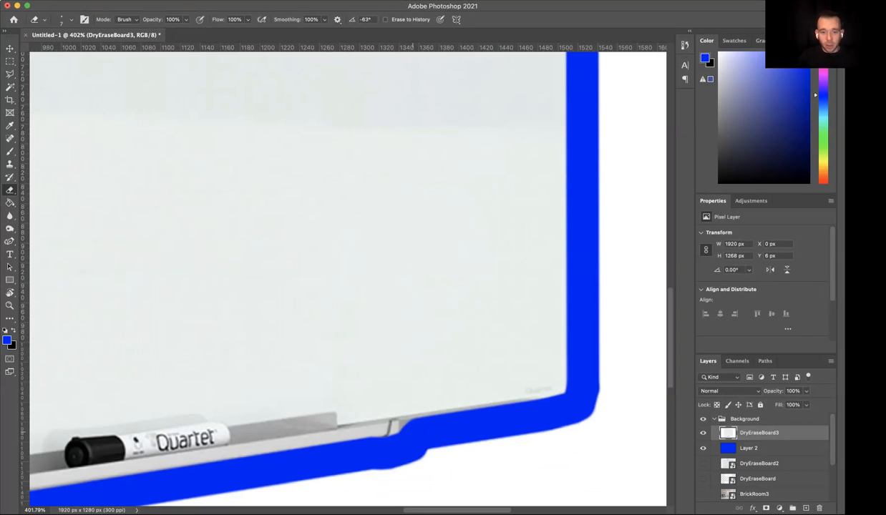
{"action": "scroll", "coordinate": [405, 417], "scroll_direction": "up", "scroll_amount": 4}
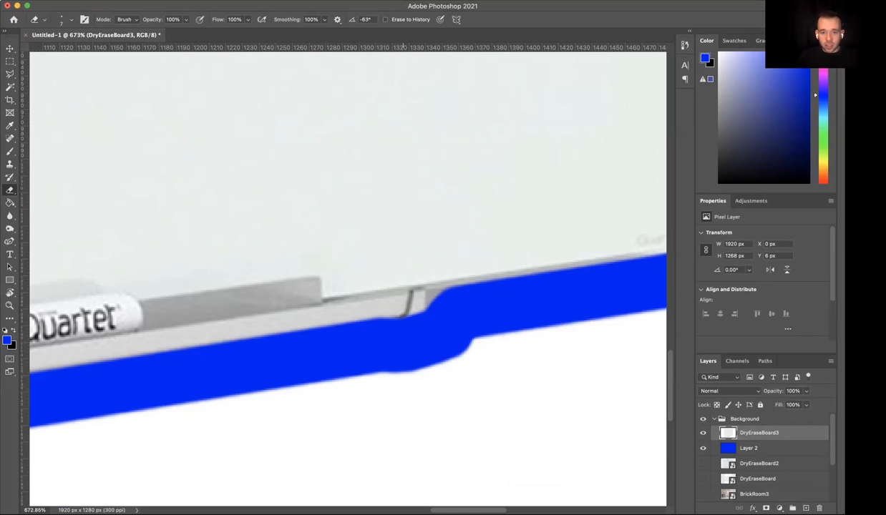
{"action": "left_click", "coordinate": [430, 293]}
{"action": "left_click", "coordinate": [466, 292], "text": "shift"}
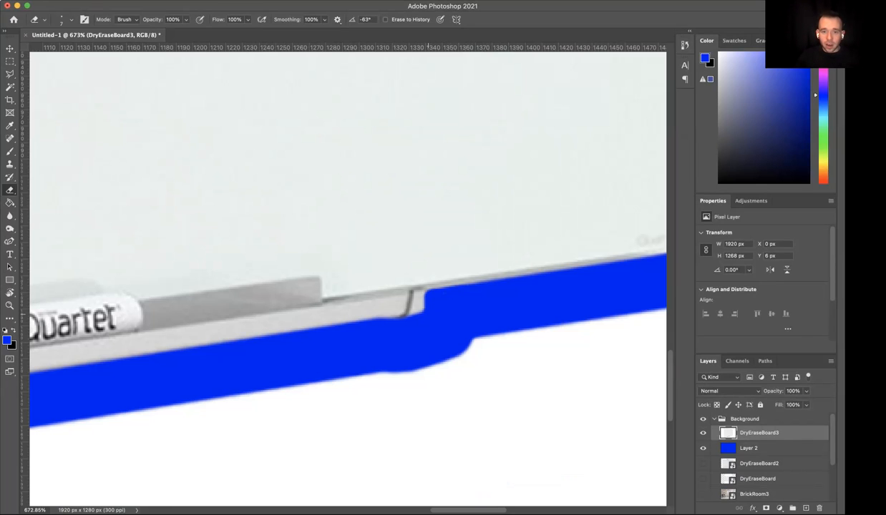
{"action": "scroll", "coordinate": [454, 286], "scroll_direction": "down", "scroll_amount": 10}
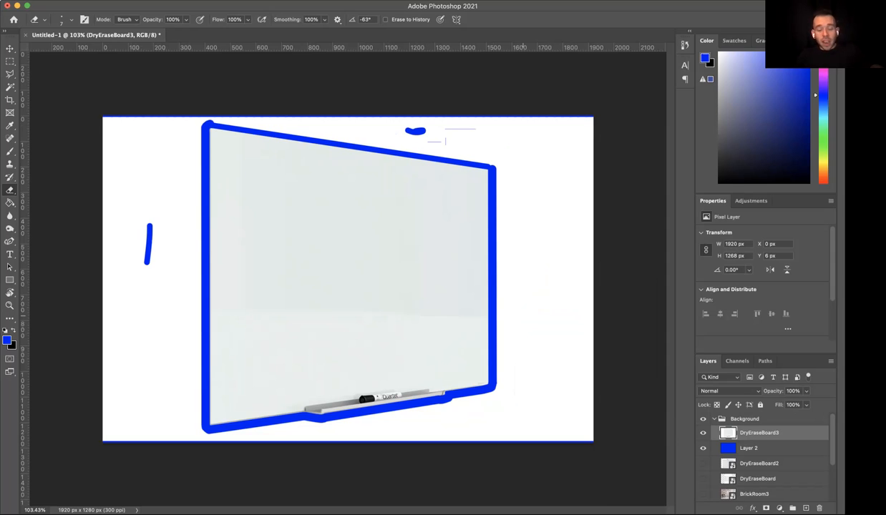
{"action": "key", "text": "super+t"}
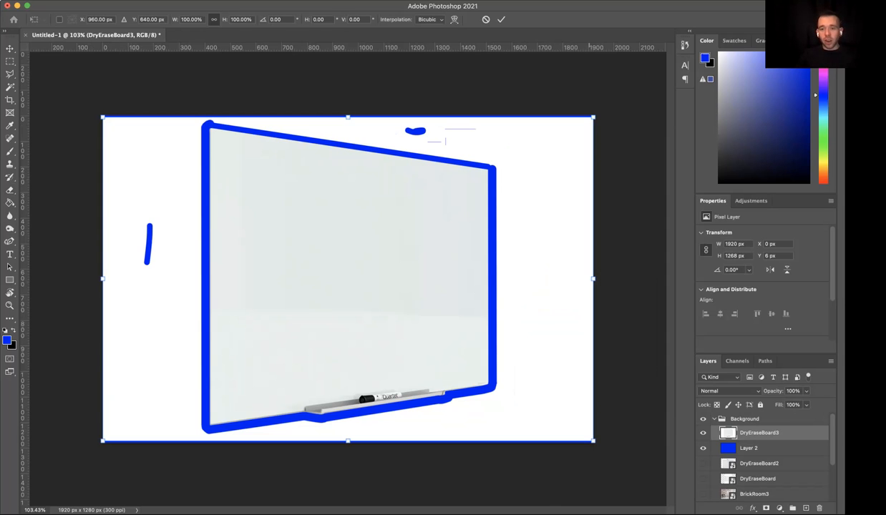
{"action": "key", "text": "Escape"}
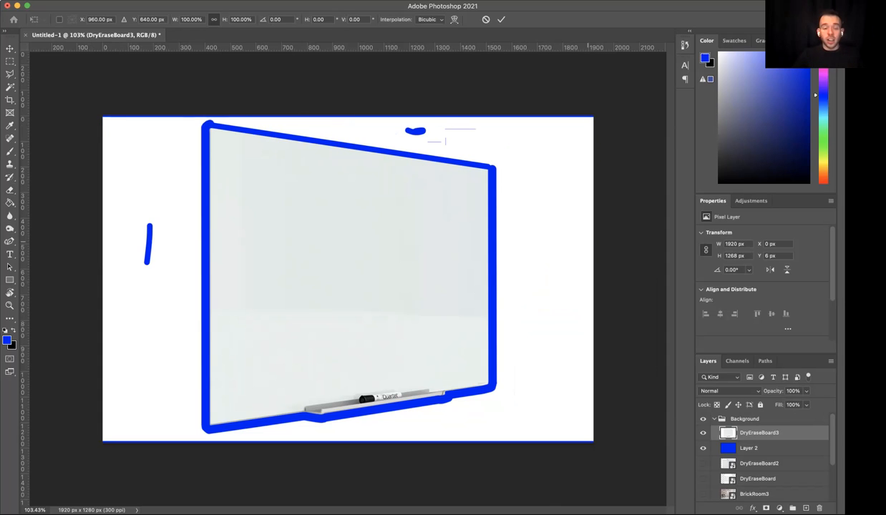
- Draw a freehand Lasso selection in the white area left of the whiteboard and delete the pixels inside it
{"action": "key", "text": "l"}
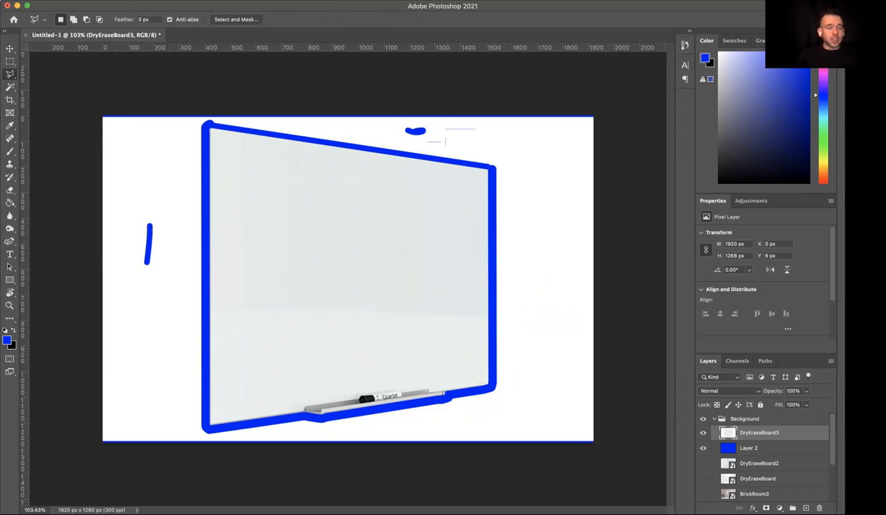
{"action": "left_click", "coordinate": [10, 74]}
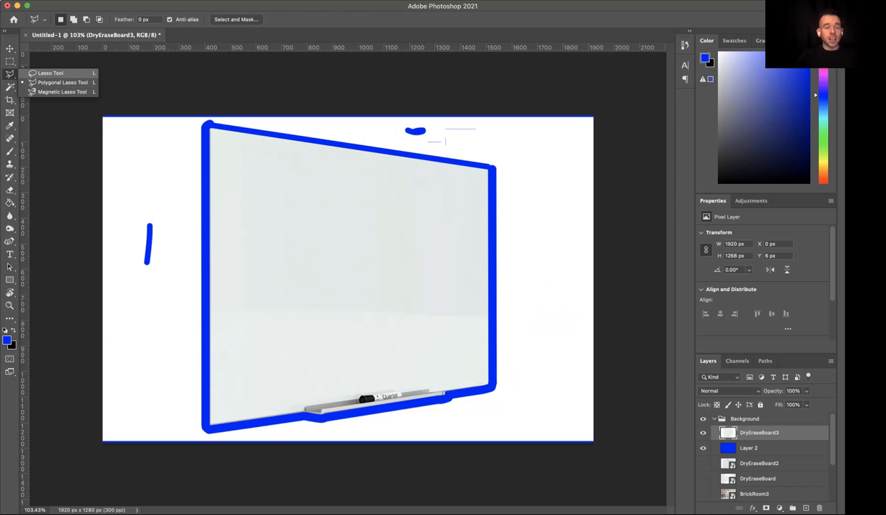
{"action": "left_click", "coordinate": [49, 73]}
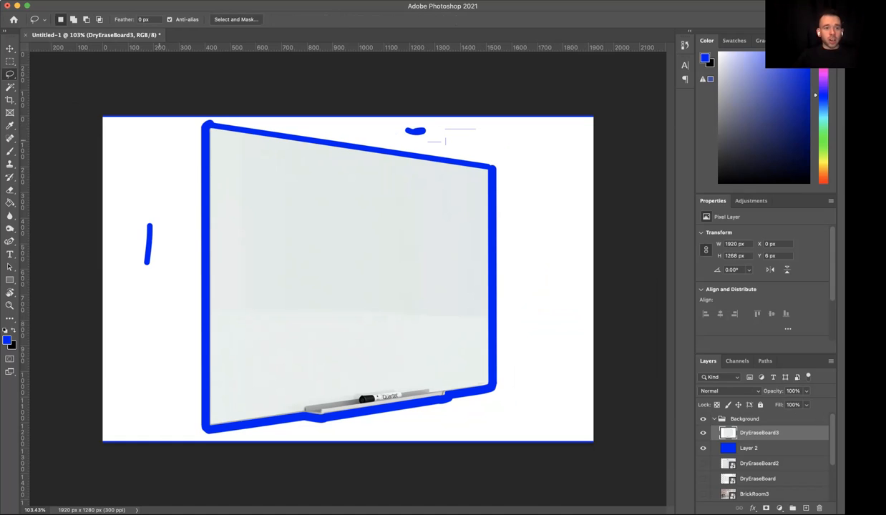
{"action": "mouse_move", "coordinate": [124, 176]}
{"action": "left_mouse_down"}
{"action": "mouse_move", "coordinate": [152, 195]}
{"action": "mouse_move", "coordinate": [132, 180]}
{"action": "mouse_move", "coordinate": [150, 183]}
{"action": "mouse_move", "coordinate": [153, 168]}
{"action": "mouse_move", "coordinate": [107, 179]}
{"action": "mouse_move", "coordinate": [112, 152]}
{"action": "mouse_move", "coordinate": [134, 136]}
{"action": "mouse_move", "coordinate": [127, 167]}
{"action": "left_mouse_up"}
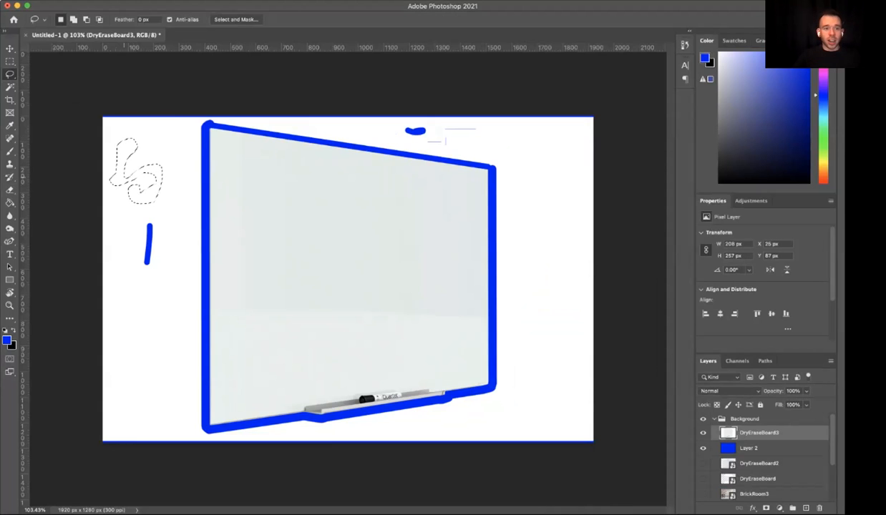
{"action": "key", "text": "Delete"}
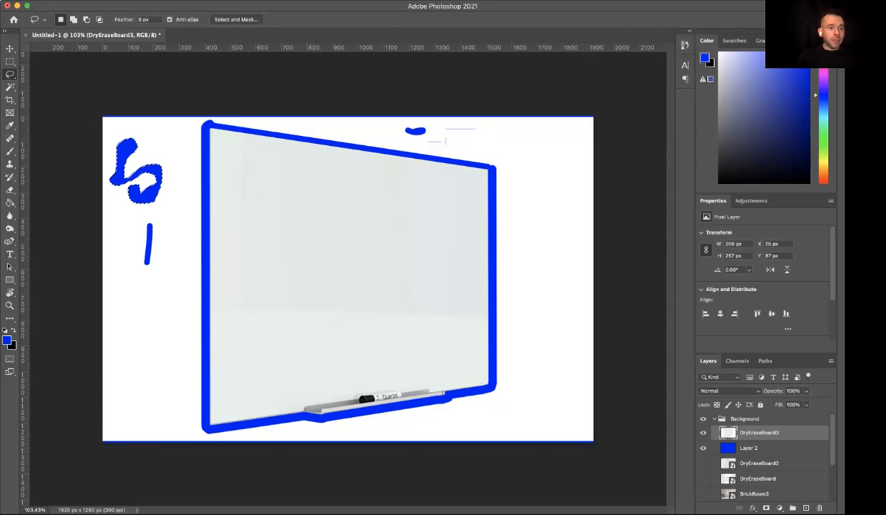
- Clear the freehand selection and trace a closed Polygonal Lasso selection around the whiteboard and marker tray, staying inside the blue erased border
{"action": "left_click", "coordinate": [10, 73]}
{"action": "left_click", "coordinate": [63, 82]}
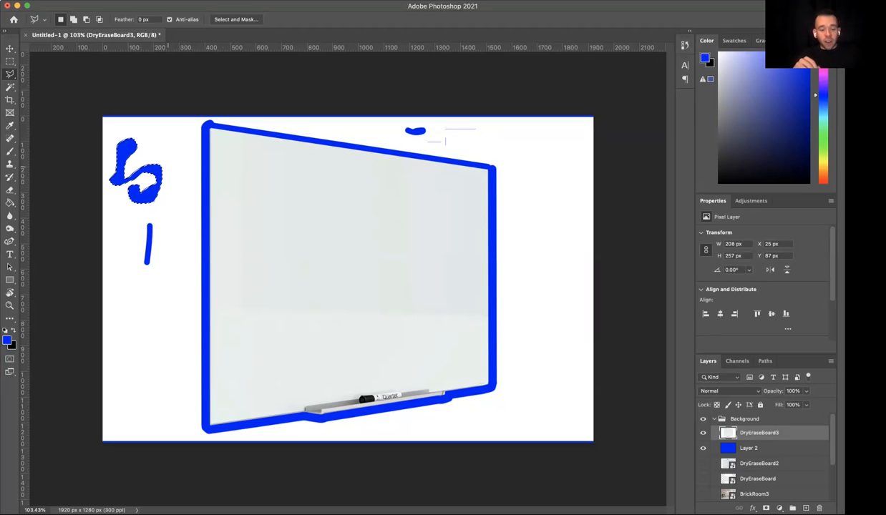
{"action": "key", "text": "super+d"}
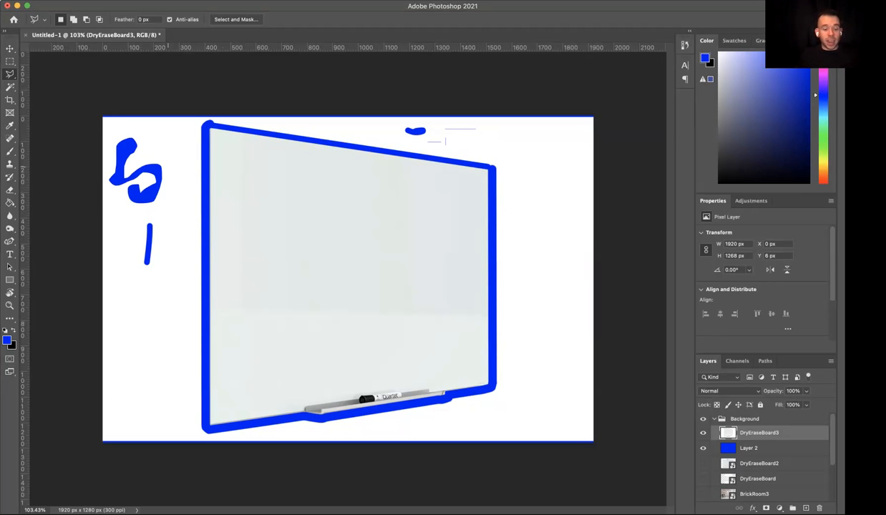
{"action": "key", "text": "super+z"}
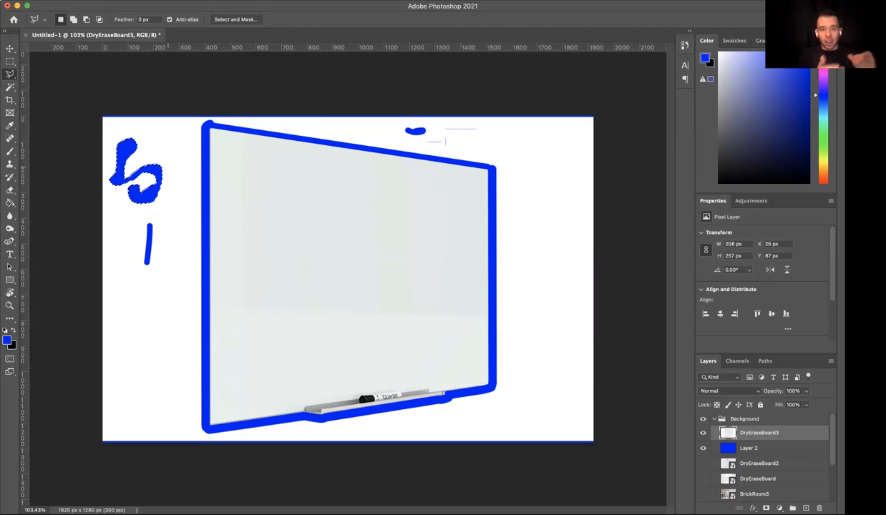
{"action": "key", "text": "super+d"}
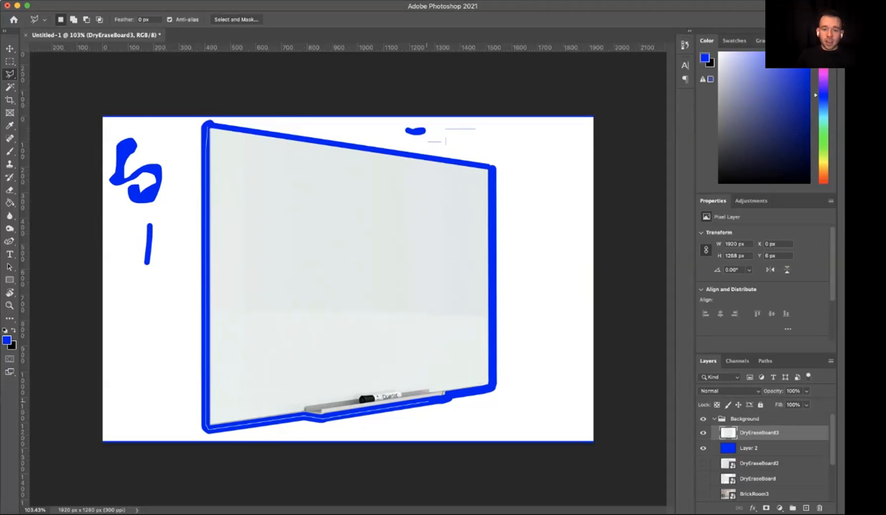
{"action": "left_click", "coordinate": [491, 388]}
{"action": "left_click", "coordinate": [495, 377]}
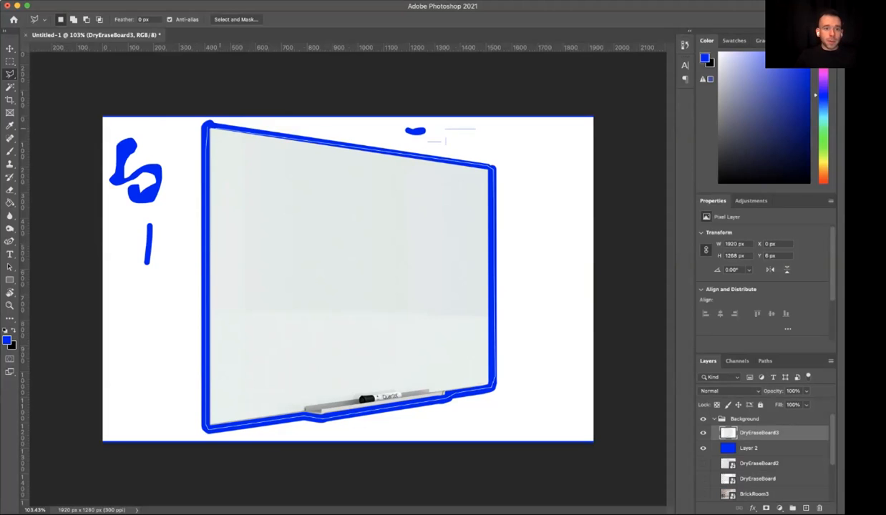
{"action": "left_click", "coordinate": [209, 126]}
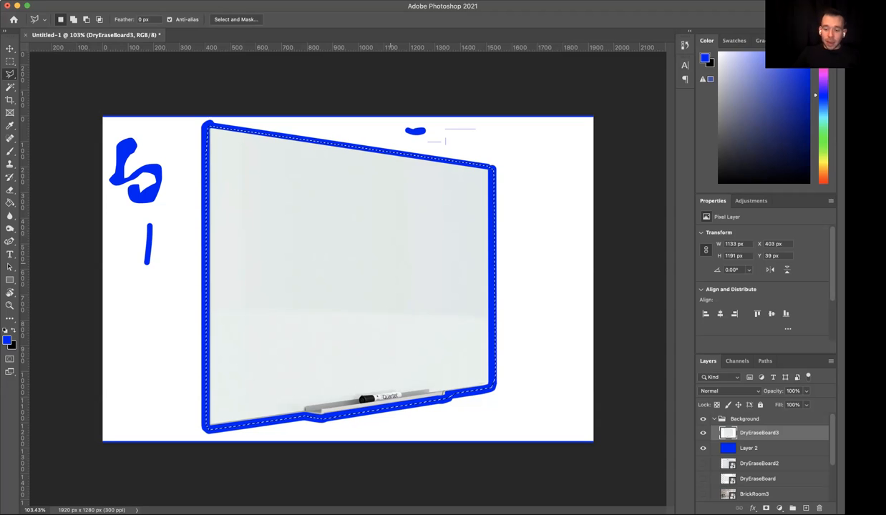
- Fill the selected whiteboard area with the black background color and undo the fill
{"action": "key", "text": "super+BackSpace"}
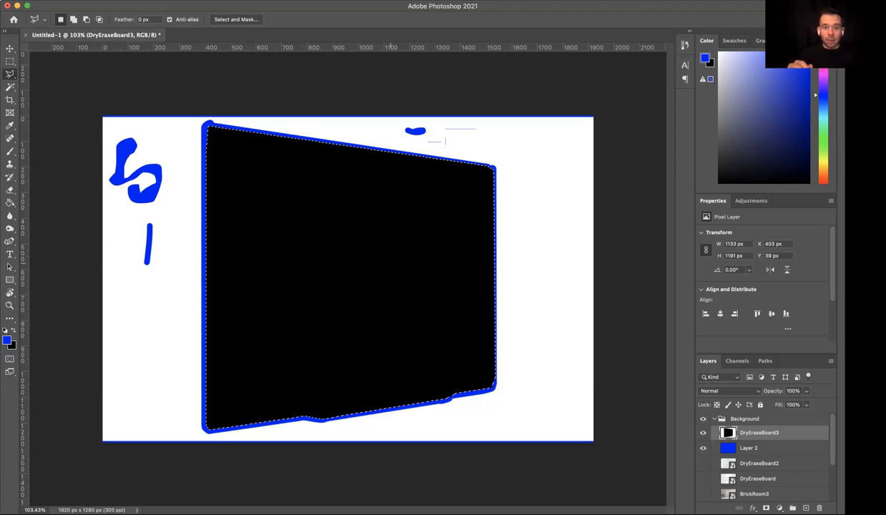
{"action": "key", "text": "super+z"}
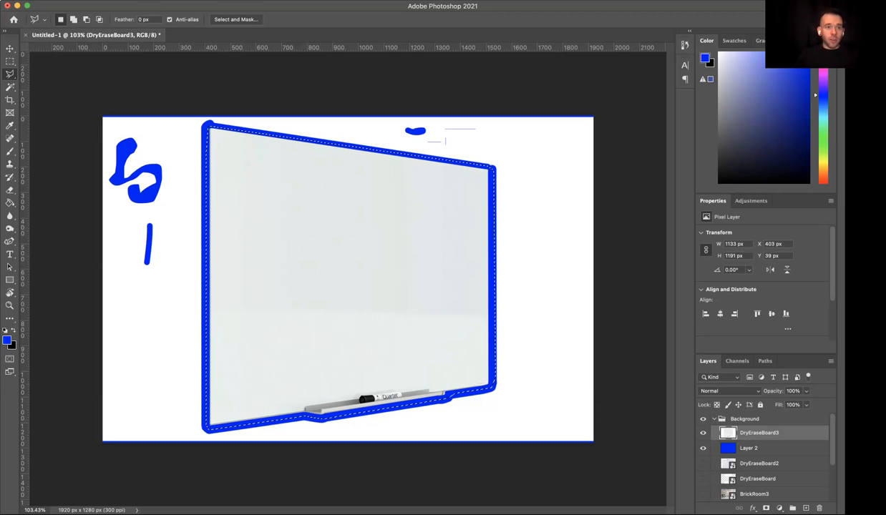
- Invert the selection, delete the white background surrounding the whiteboard on DryEraseBoard3, and deselect
{"action": "left_click", "coordinate": [158, 1]}
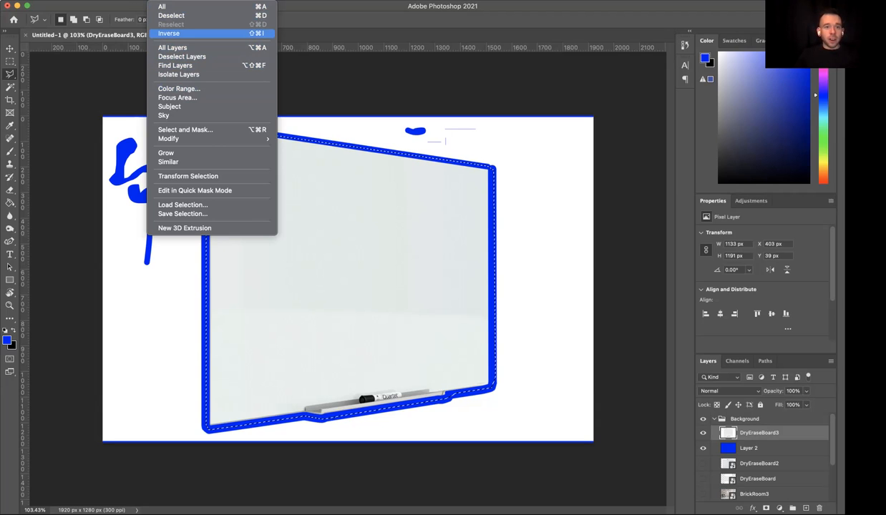
{"action": "left_click", "coordinate": [169, 33]}
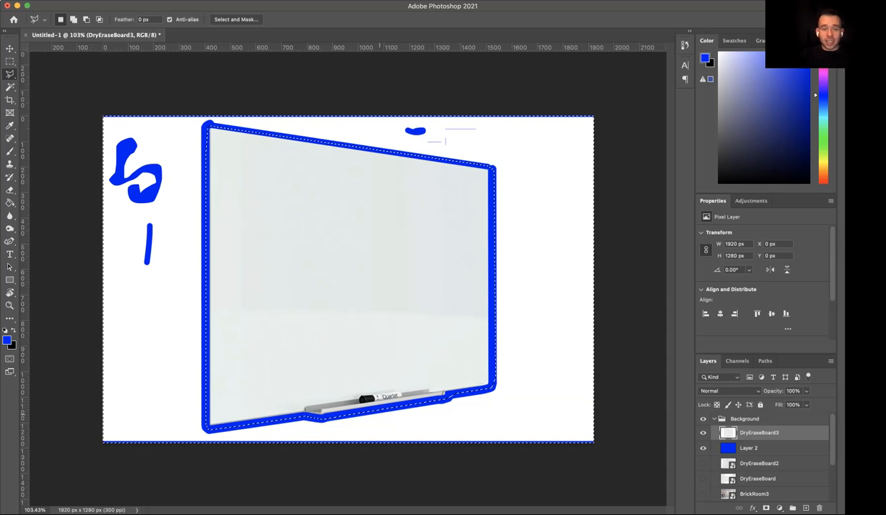
{"action": "key", "text": "Delete"}
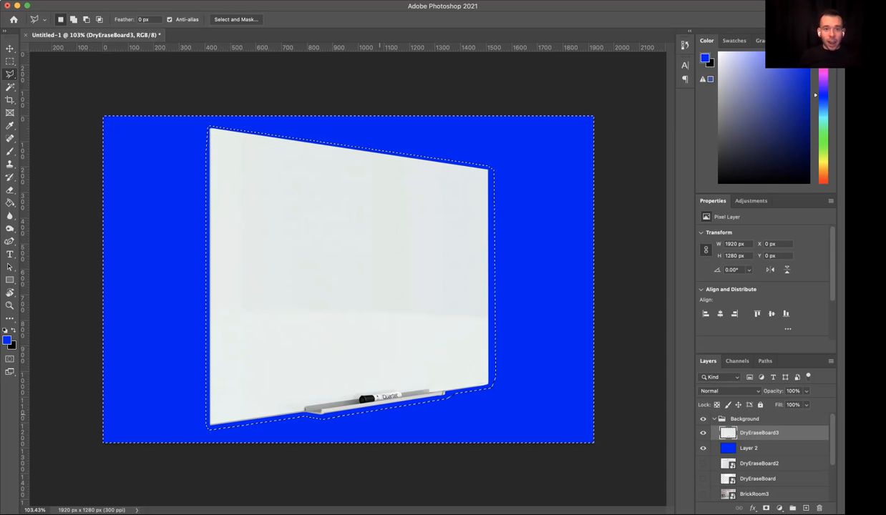
{"action": "key", "text": "cmd+d"}
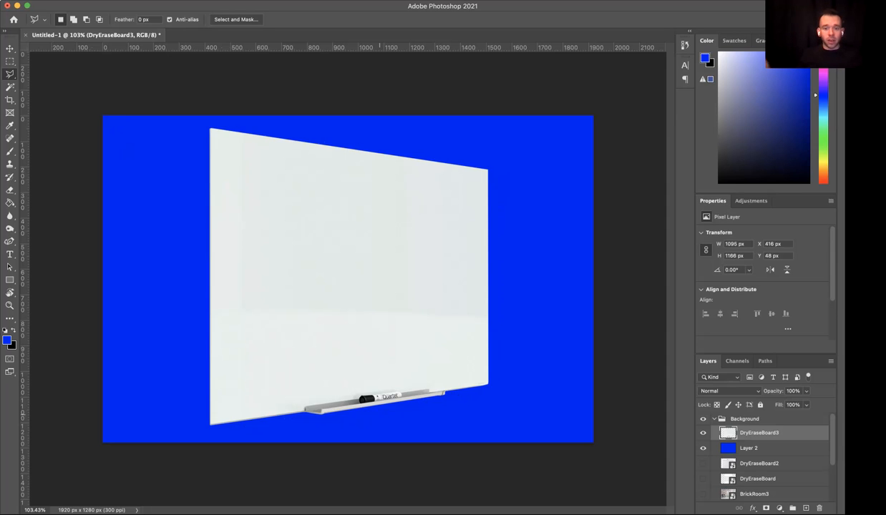
- Nudge the DryEraseBoard3 layer to the right with the Move tool, to X 432 px, while checking the whiteboard's right edge up close
{"action": "scroll", "coordinate": [347, 277], "scroll_direction": "up", "scroll_amount": 5}
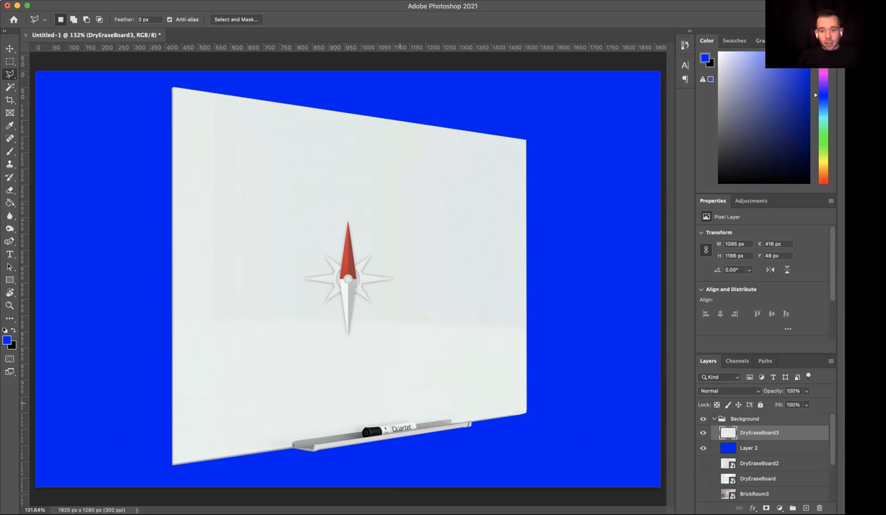
{"action": "scroll", "coordinate": [347, 278], "scroll_direction": "up", "scroll_amount": 5}
{"action": "scroll", "coordinate": [347, 278], "scroll_direction": "right", "scroll_amount": 10}
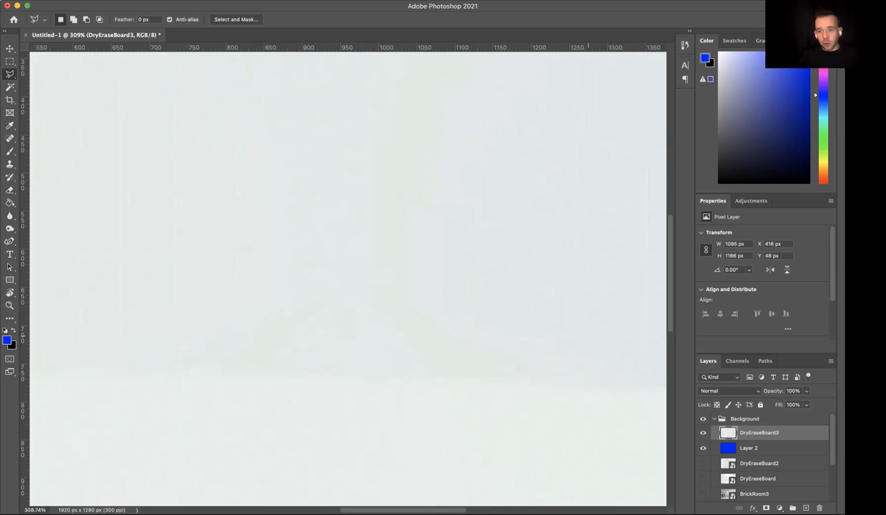
{"action": "scroll", "coordinate": [351, 278], "scroll_direction": "up", "scroll_amount": 10}
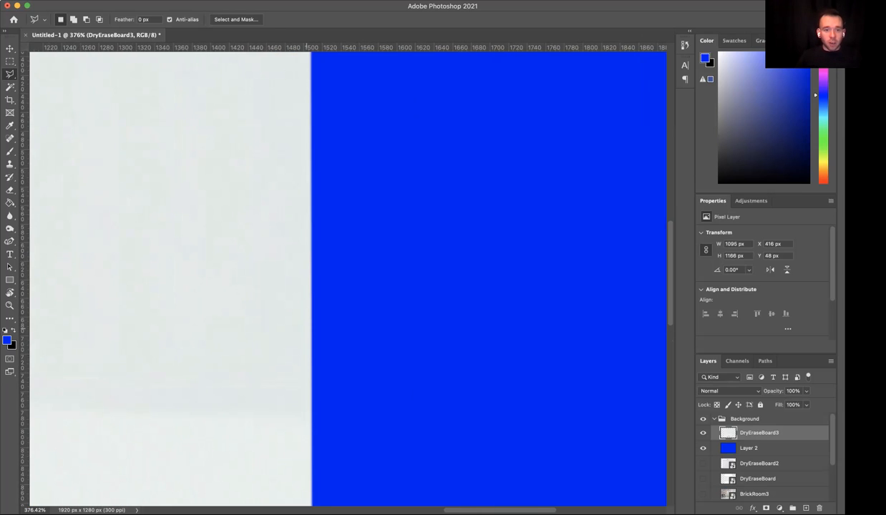
{"action": "scroll", "coordinate": [351, 278], "scroll_direction": "up", "scroll_amount": 5}
{"action": "scroll", "coordinate": [237, 277], "scroll_direction": "left", "scroll_amount": 2}
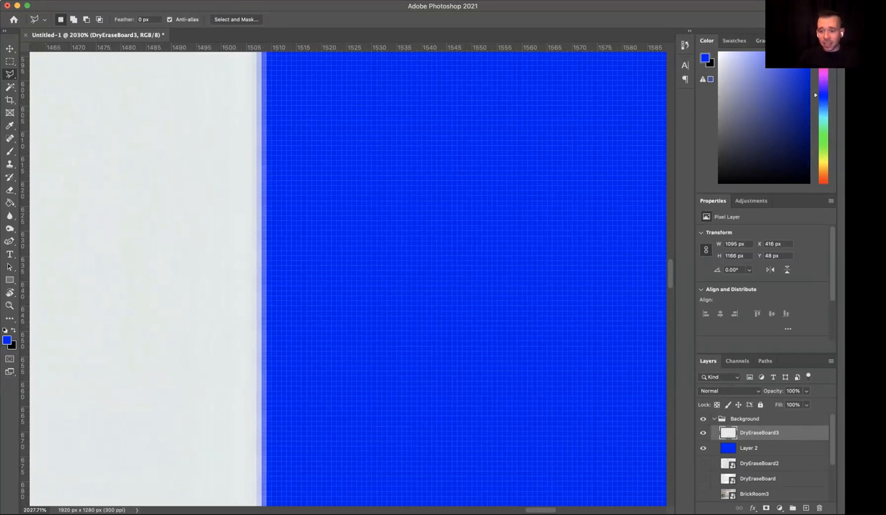
{"action": "left_click", "coordinate": [759, 449]}
{"action": "left_click", "coordinate": [759, 433]}
{"action": "key", "text": "v"}
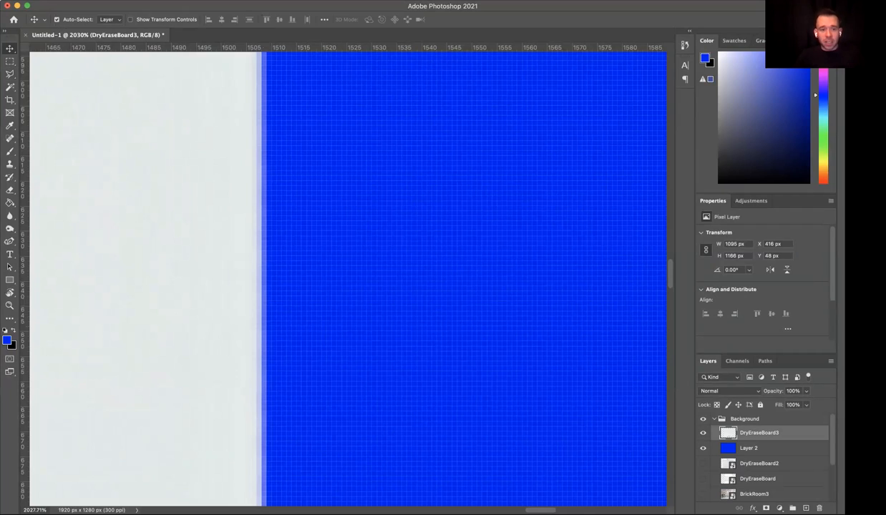
{"action": "key", "text": "shift+Right"}
{"action": "key", "text": "shift+Left"}
{"action": "key", "text": "Right"}
{"action": "key", "text": "Right"}
{"action": "key", "text": "Right"}
{"action": "key", "text": "Right"}
{"action": "key", "text": "Right"}
{"action": "key", "text": "Right"}
{"action": "key", "text": "Left"}
{"action": "key", "text": "Left"}
{"action": "key", "text": "Left"}
{"action": "key", "text": "Left"}
{"action": "key", "text": "Left"}
{"action": "key", "text": "Right"}
{"action": "key", "text": "Right"}
{"action": "key", "text": "Right"}
{"action": "key", "text": "Right"}
{"action": "key", "text": "Right"}
{"action": "key", "text": "Right"}
{"action": "key", "text": "Right"}
{"action": "key", "text": "Right"}
{"action": "key", "text": "Right"}
{"action": "key", "text": "Right"}
{"action": "key", "text": "Right"}
{"action": "key", "text": "Right"}
{"action": "key", "text": "Right"}
{"action": "key", "text": "Right"}
{"action": "key", "text": "Right"}
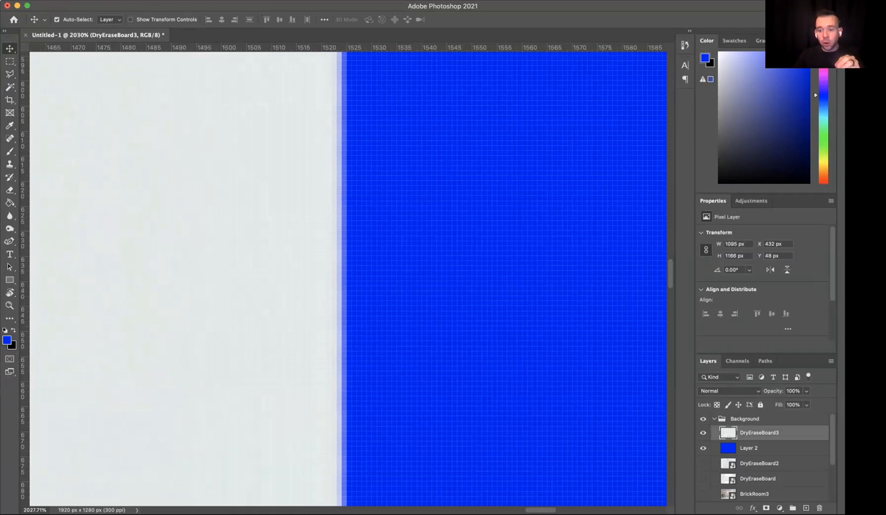
- Hide the blue Layer 2 and nudge DryEraseBoard3 farther right to X 434 px against the black layer
{"action": "left_click", "coordinate": [703, 448]}
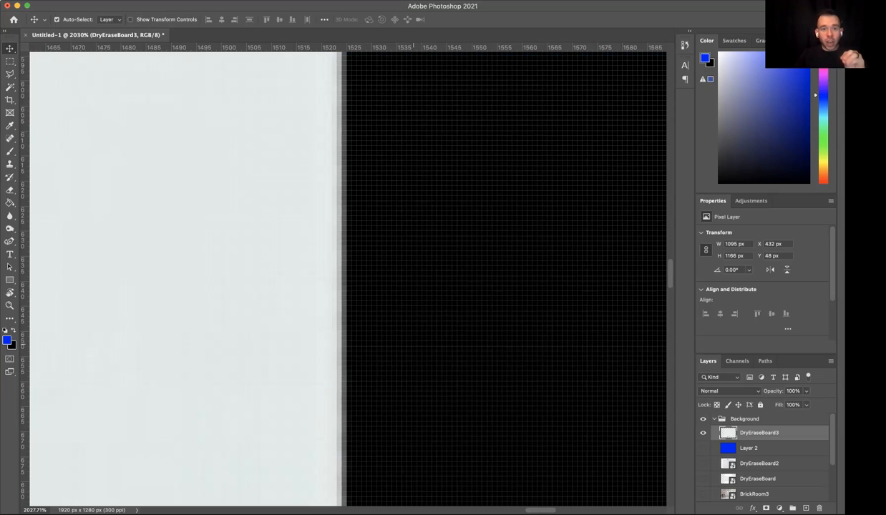
{"action": "key", "text": "Right"}
{"action": "key", "text": "Right"}
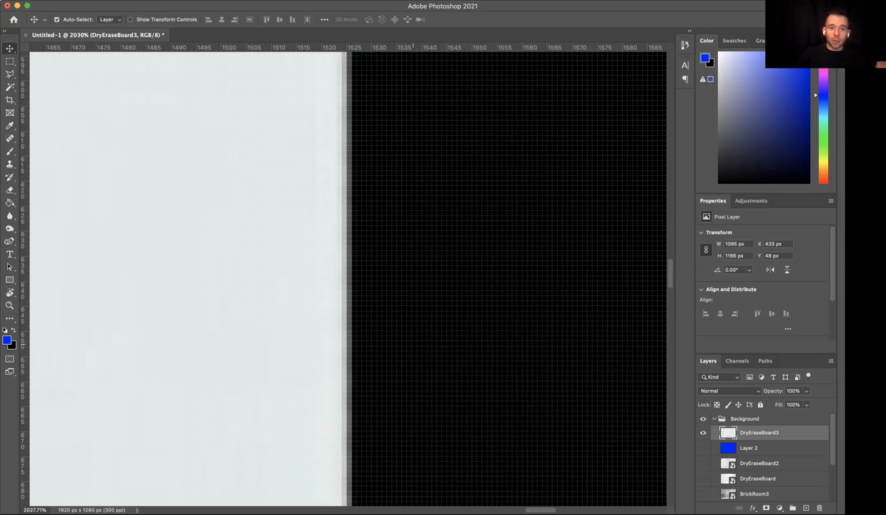
- Hide the black Layer 1 and examine the whole whiteboard cutout against the white Layer 0
{"action": "scroll", "coordinate": [758, 458], "scroll_direction": "down", "scroll_amount": 1}
{"action": "scroll", "coordinate": [758, 458], "scroll_direction": "down", "scroll_amount": 2}
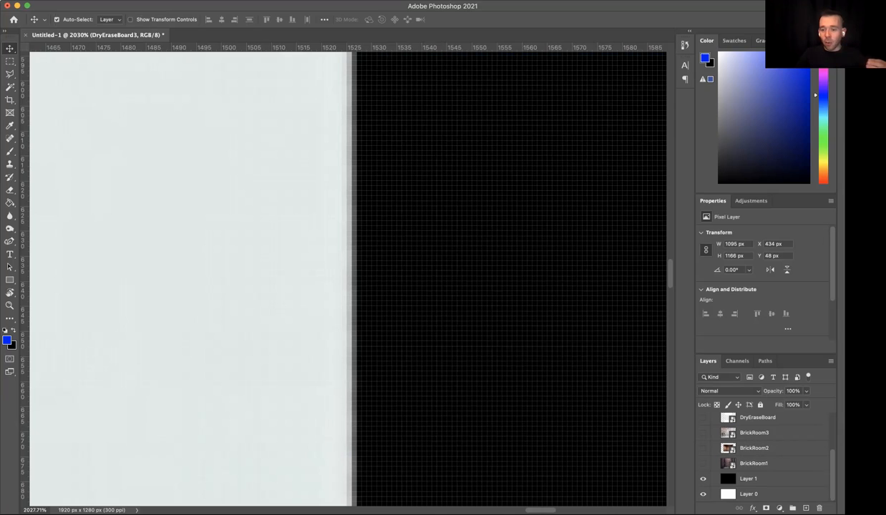
{"action": "key", "text": "super+minus"}
{"action": "key", "text": "super+minus"}
{"action": "key", "text": "super+minus"}
{"action": "key", "text": "super+minus"}
{"action": "key", "text": "super+minus"}
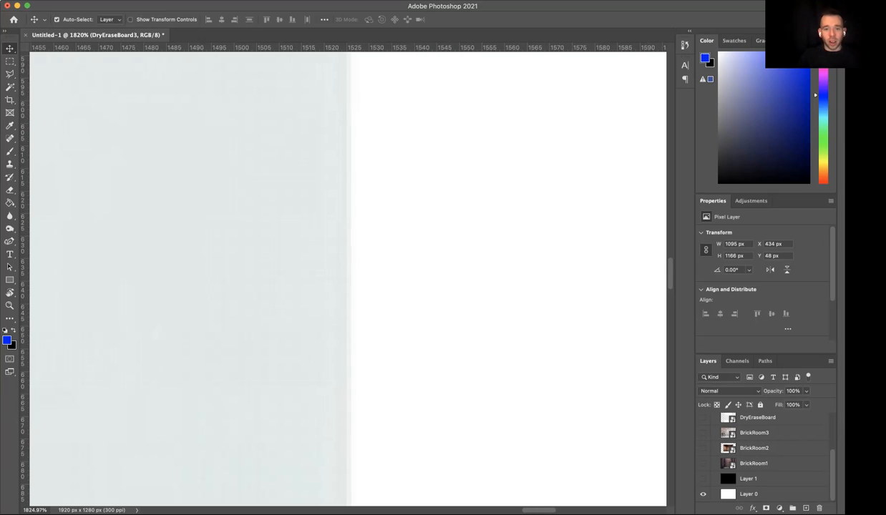
{"action": "key", "text": "super+minus"}
{"action": "key", "text": "super+minus"}
{"action": "key", "text": "super+minus"}
{"action": "key", "text": "super+minus"}
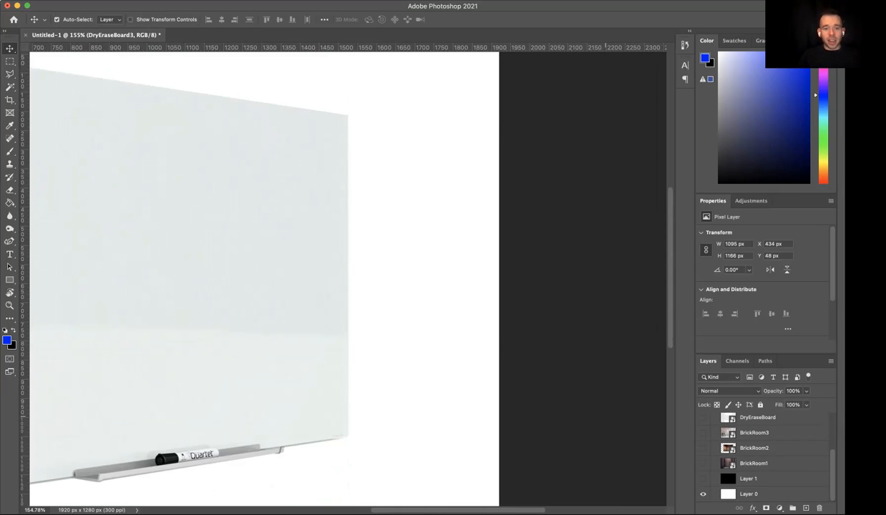
{"action": "key", "text": "super+minus"}
{"action": "key", "text": "super+minus"}
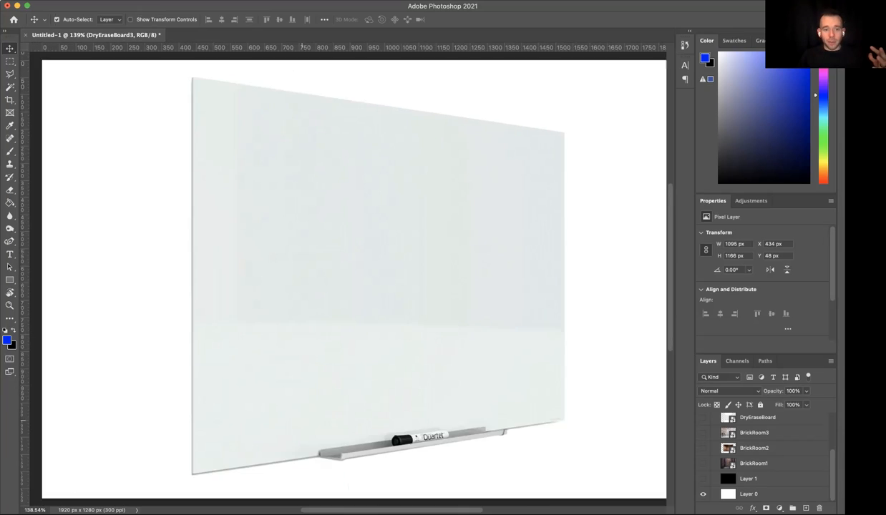
- Show the black Layer 1 and the blue Layer 2 again, and select the DryEraseBoard2 layer
{"action": "left_click", "coordinate": [703, 479]}
{"action": "left_click", "coordinate": [703, 494]}
{"action": "scroll", "coordinate": [766, 454], "scroll_direction": "up", "scroll_amount": 1}
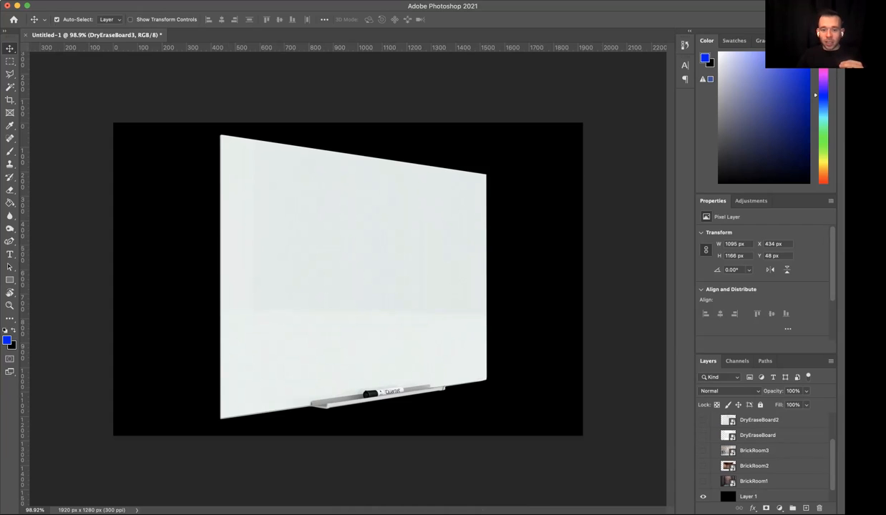
{"action": "scroll", "coordinate": [703, 451], "scroll_direction": "up", "scroll_amount": 3}
{"action": "left_click", "coordinate": [703, 448]}
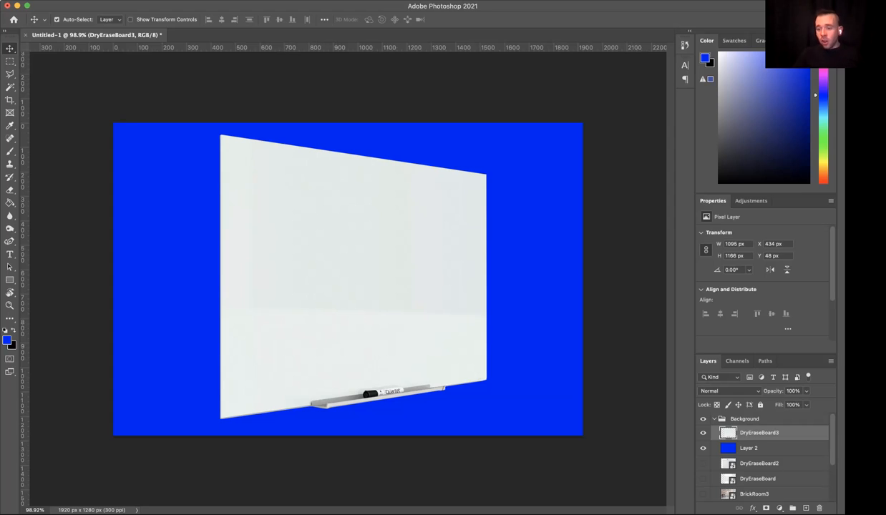
{"action": "left_click", "coordinate": [760, 463]}
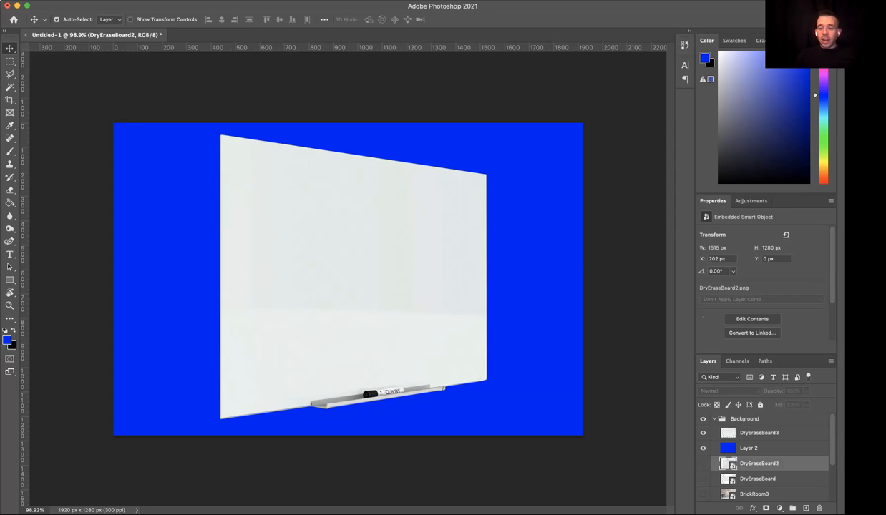
- Show the DryEraseBoard2 layer and hide the DryEraseBoard3 layer
{"action": "left_click", "coordinate": [703, 464]}
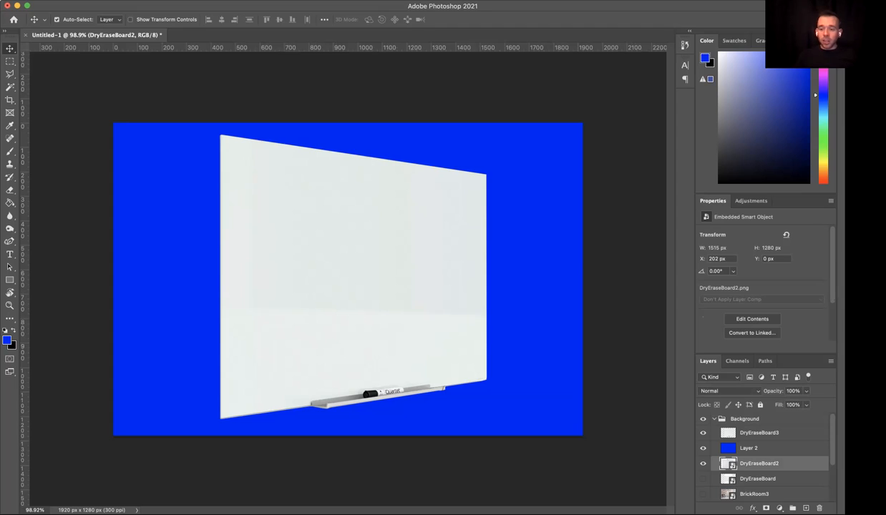
{"action": "left_click", "coordinate": [703, 433]}
{"action": "left_click", "coordinate": [703, 433]}
{"action": "left_click", "coordinate": [703, 433]}
{"action": "left_click", "coordinate": [703, 433]}
{"action": "left_click", "coordinate": [703, 433]}
- Toggle the blue Layer 2 off and on, and move the DryEraseBoard2 layer directly above it
{"action": "left_click", "coordinate": [703, 448]}
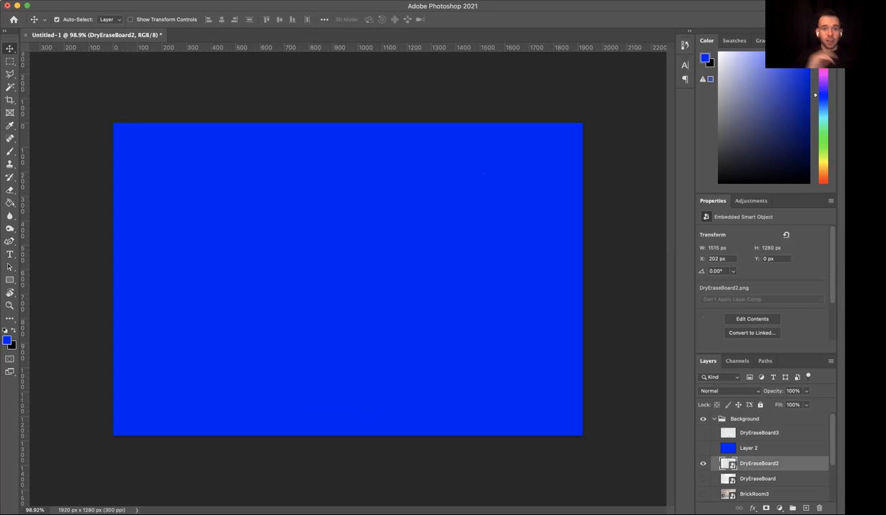
{"action": "left_click", "coordinate": [703, 448]}
{"action": "left_click_drag", "start_coordinate": [760, 464], "coordinate": [761, 448]}
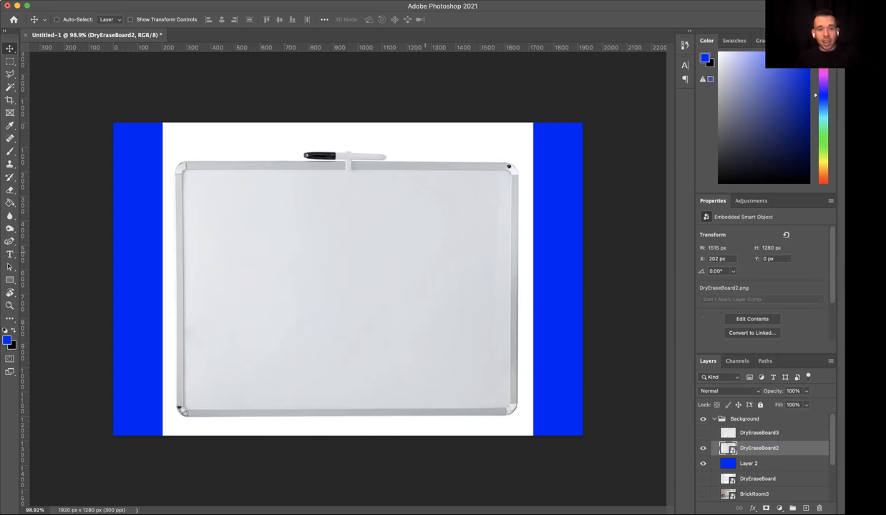
- Enlarge DryEraseBoard2 proportionally to about 1629 x 1376 px and nudge it left to X 162 px
{"action": "key", "text": "ctrl+t"}
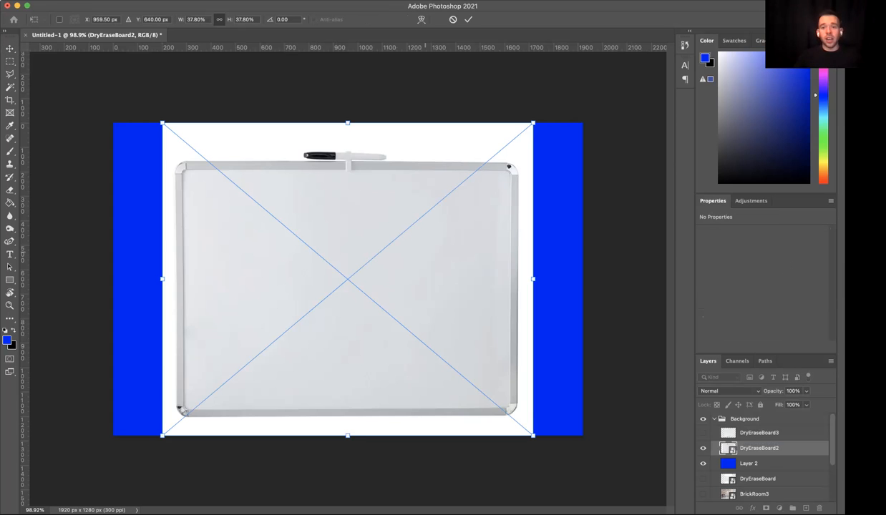
{"action": "left_click_drag", "start_coordinate": [533, 123], "coordinate": [561, 98]}
{"action": "key", "text": "Return"}
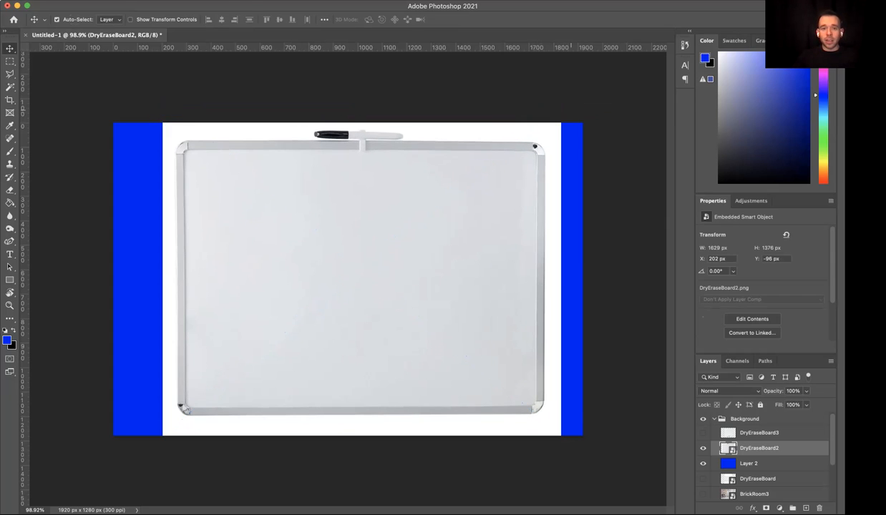
{"action": "key", "text": "Left"}
{"action": "key", "text": "Left"}
{"action": "key", "text": "Left"}
{"action": "key", "text": "Left"}
{"action": "key", "text": "Left"}
{"action": "key", "text": "Left"}
{"action": "key", "text": "Left"}
{"action": "key", "text": "Left"}
{"action": "key", "text": "Left"}
{"action": "key", "text": "shift+Left"}
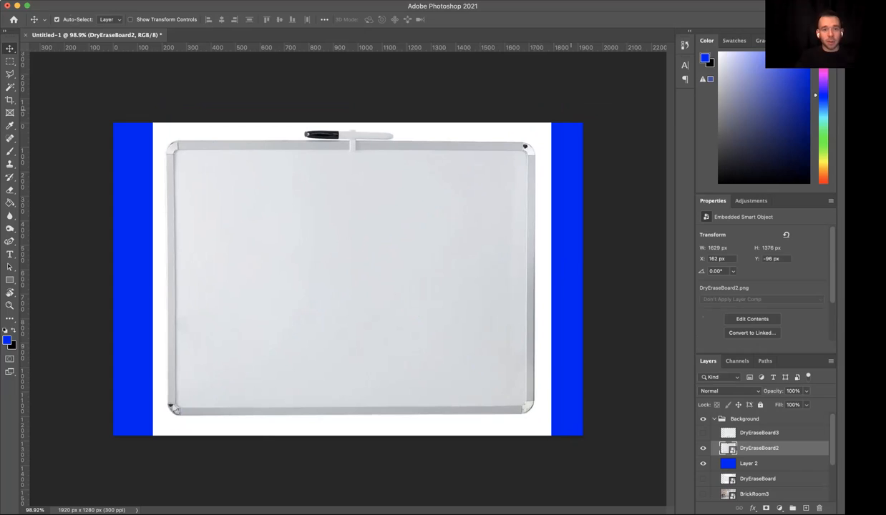
{"action": "key", "text": "ctrl+t"}
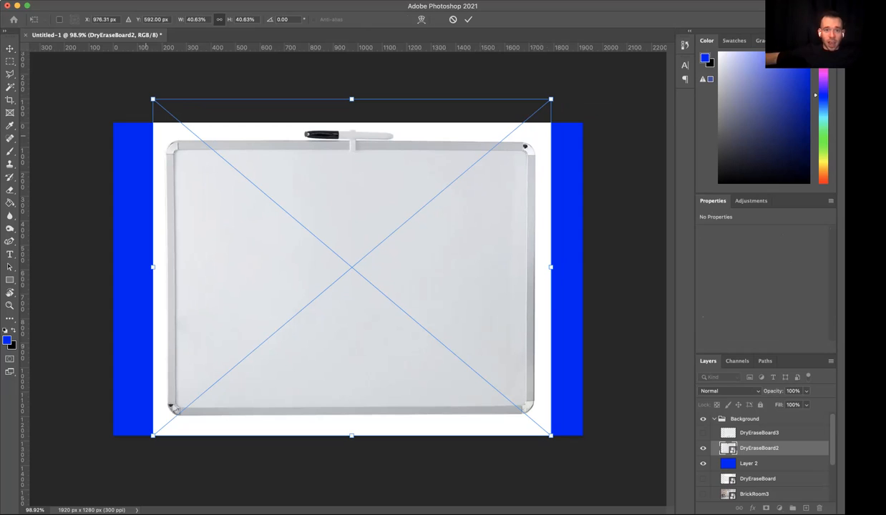
{"action": "key", "text": "Return"}
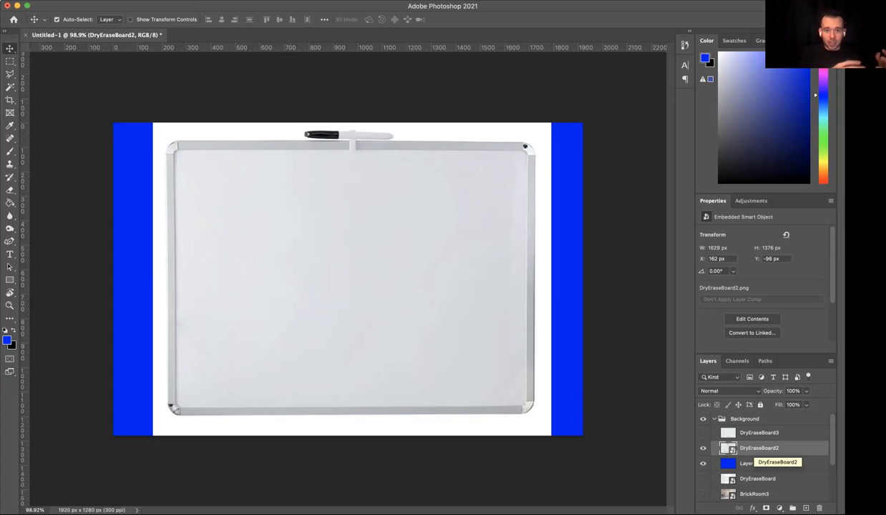
- Rasterize the DryEraseBoard2 layer and ready the Eraser with a 67 px brush near the whiteboard's upper-left corner
{"action": "right_click", "coordinate": [760, 452]}
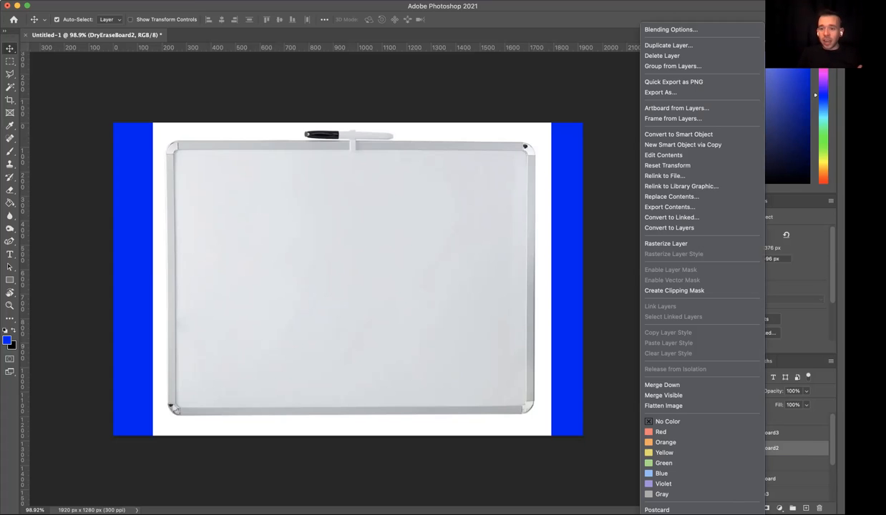
{"action": "left_click", "coordinate": [666, 243]}
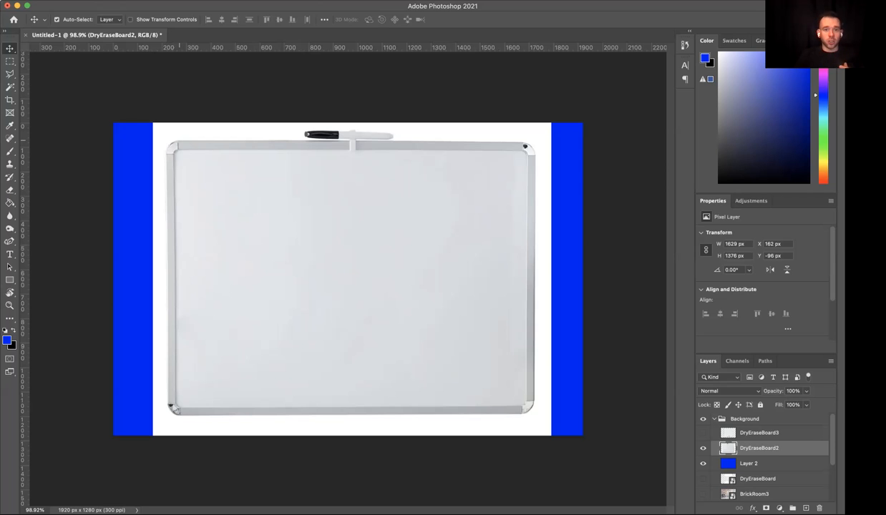
{"action": "scroll", "coordinate": [180, 141], "scroll_direction": "up", "scroll_amount": 1}
{"action": "scroll", "coordinate": [168, 154], "scroll_direction": "up", "scroll_amount": 4}
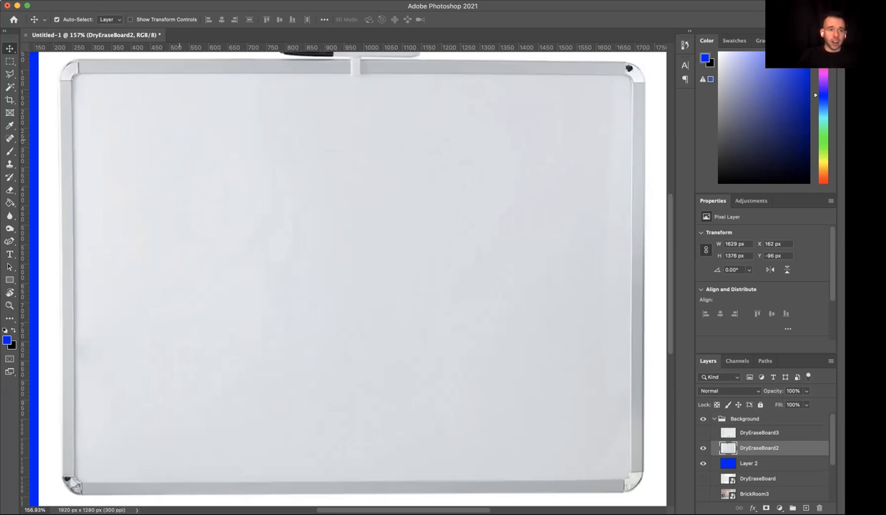
{"action": "scroll", "coordinate": [168, 155], "scroll_direction": "up", "scroll_amount": 2}
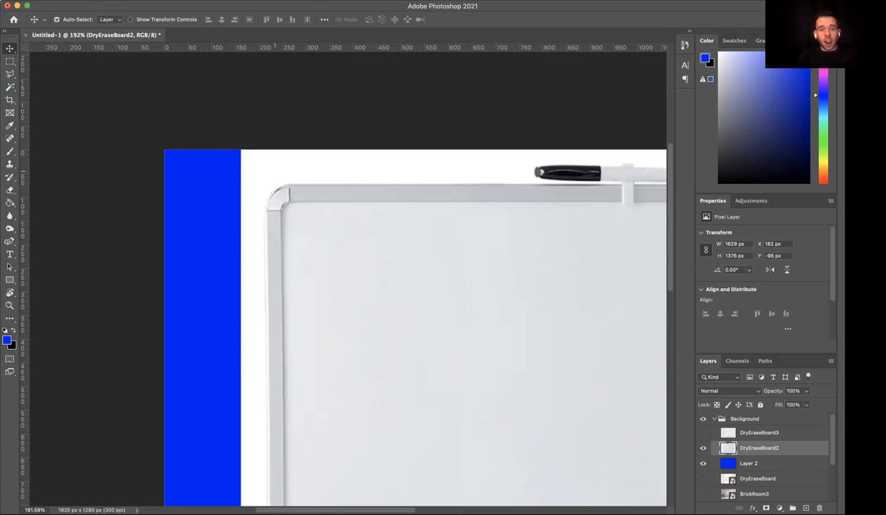
{"action": "key", "text": "e"}
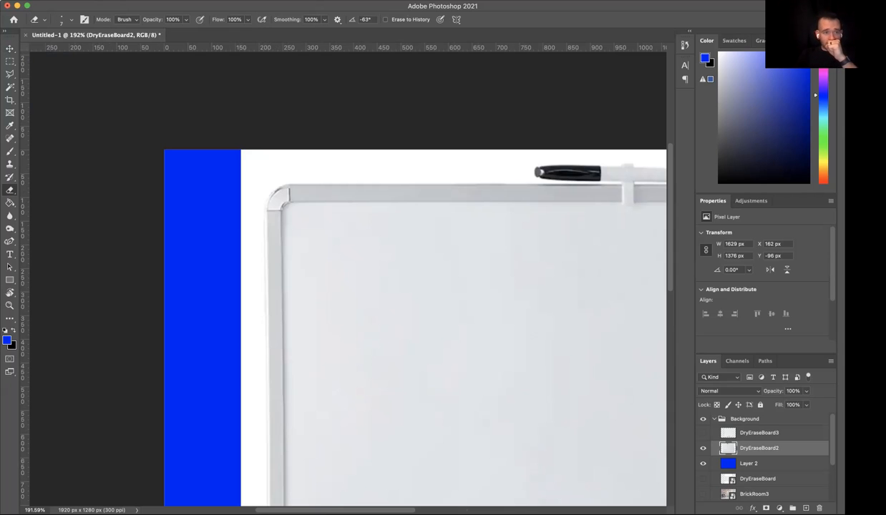
{"action": "left_click", "coordinate": [70, 19]}
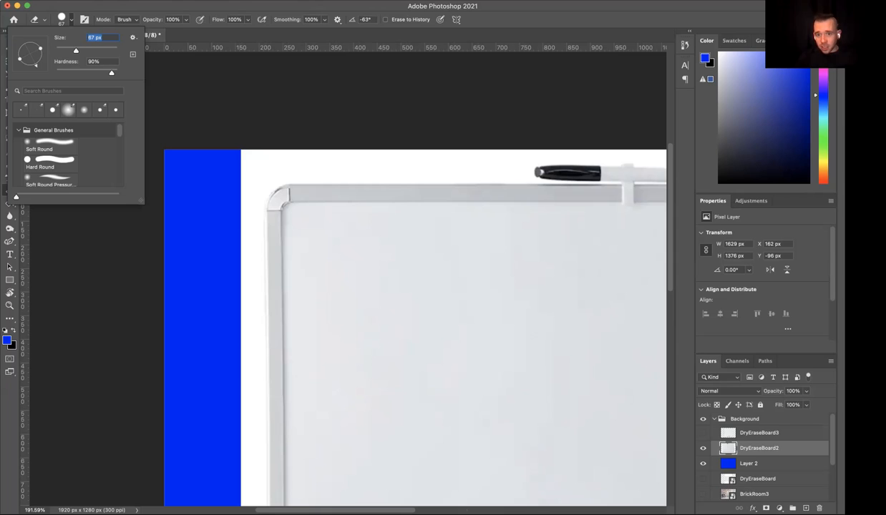
- Try erasing the white strip above the frame between the marker and the upper-left corner, and undo the long stroke
{"action": "left_click", "coordinate": [519, 169]}
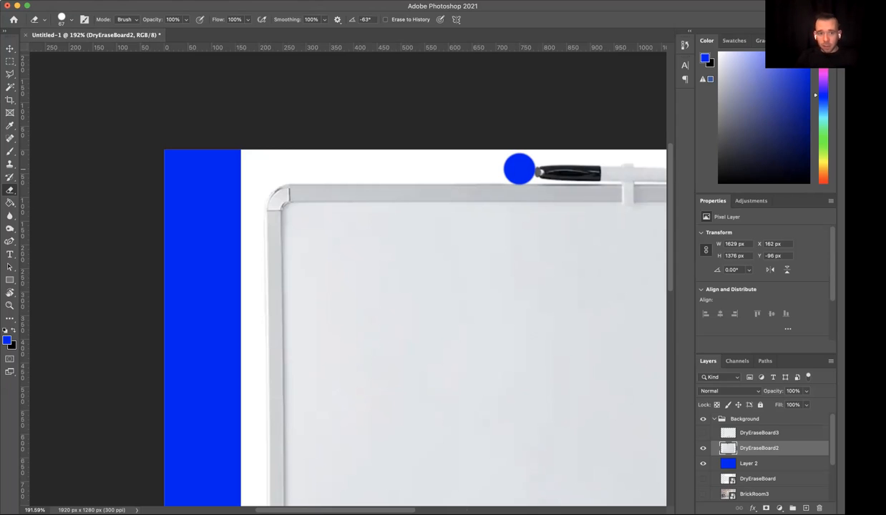
{"action": "left_click_drag", "start_coordinate": [519, 169], "coordinate": [274, 170]}
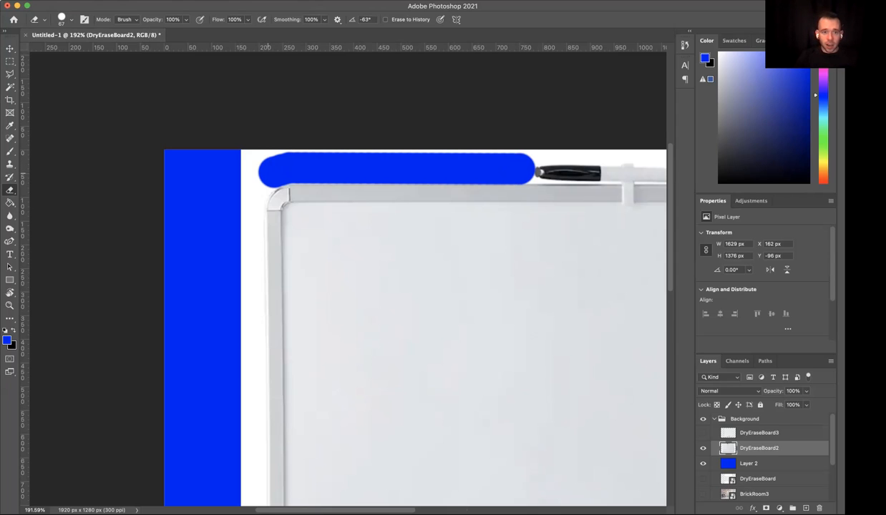
{"action": "key", "text": "ctrl+z"}
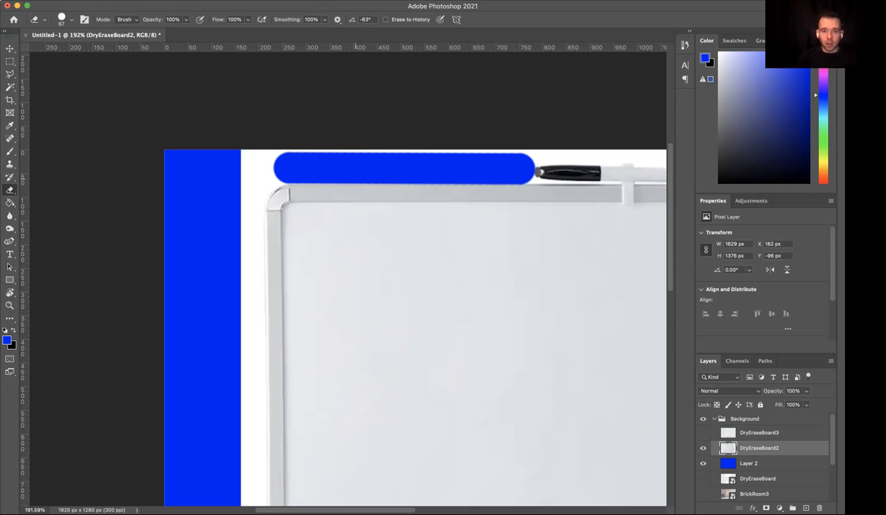
{"action": "key", "text": "ctrl+z"}
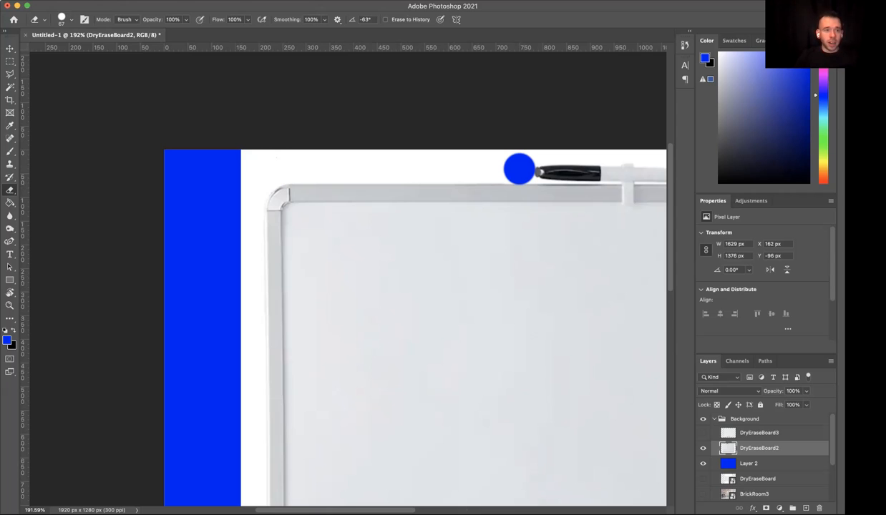
- Erase the white background along the frame's top edge from the marker around the whiteboard's upper-left corner
{"action": "left_click", "coordinate": [71, 20]}
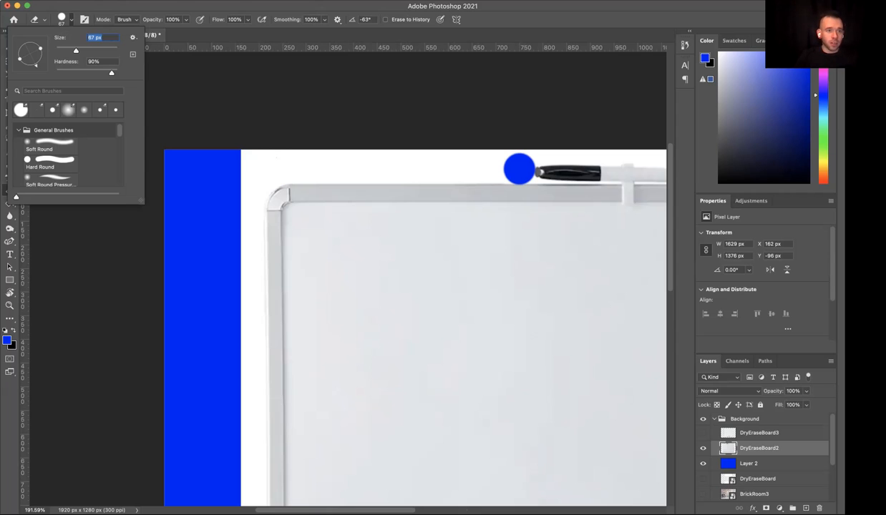
{"action": "left_click", "coordinate": [89, 38]}
{"action": "left_click_drag", "start_coordinate": [112, 73], "coordinate": [109, 73]}
{"action": "left_click", "coordinate": [517, 169]}
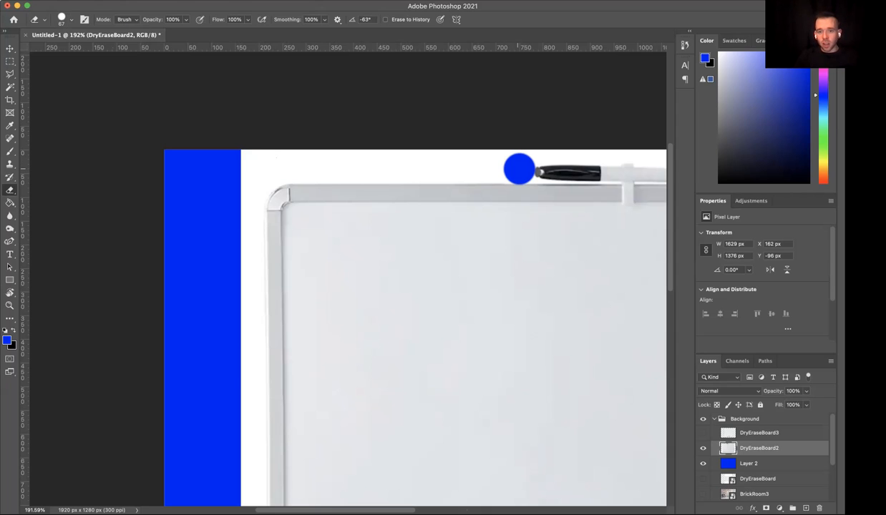
{"action": "key", "text": "ctrl+z"}
{"action": "left_click", "coordinate": [517, 169]}
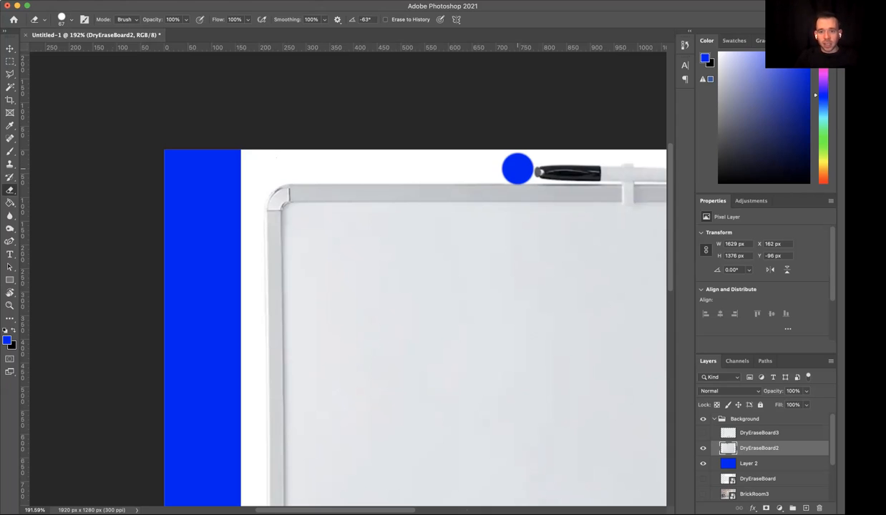
{"action": "left_click", "coordinate": [293, 169], "text": "shift"}
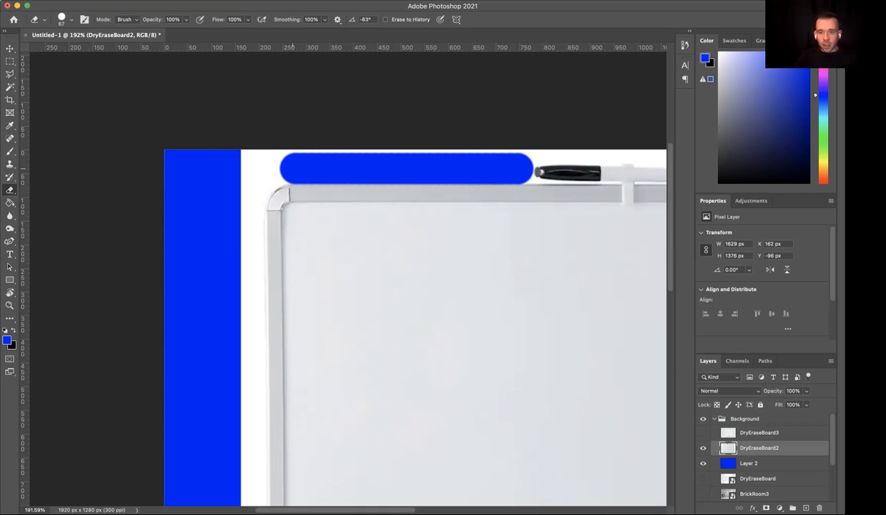
{"action": "mouse_move", "coordinate": [291, 169]}
{"action": "left_mouse_down"}
{"action": "mouse_move", "coordinate": [261, 169]}
{"action": "mouse_move", "coordinate": [252, 212]}
{"action": "left_mouse_up"}
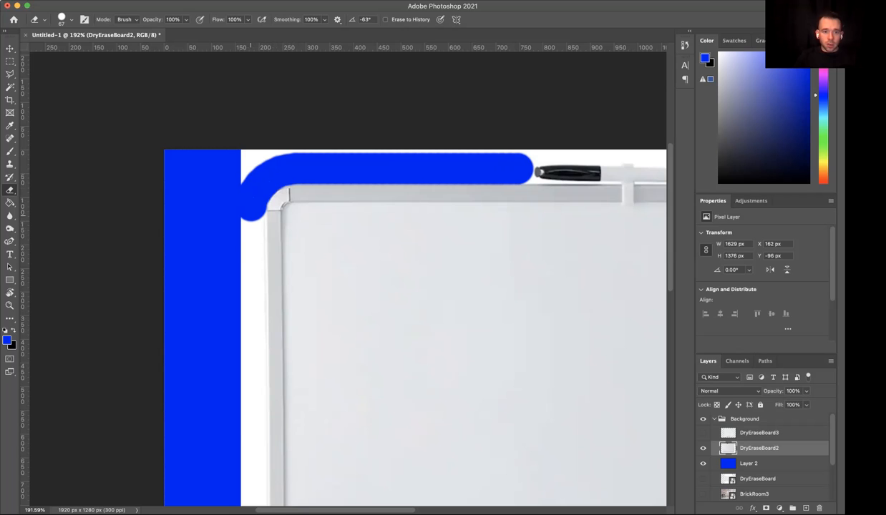
- Erase the white background down the whiteboard's left edge and around its lower-left corner
{"action": "scroll", "coordinate": [415, 286], "scroll_direction": "down", "scroll_amount": 10}
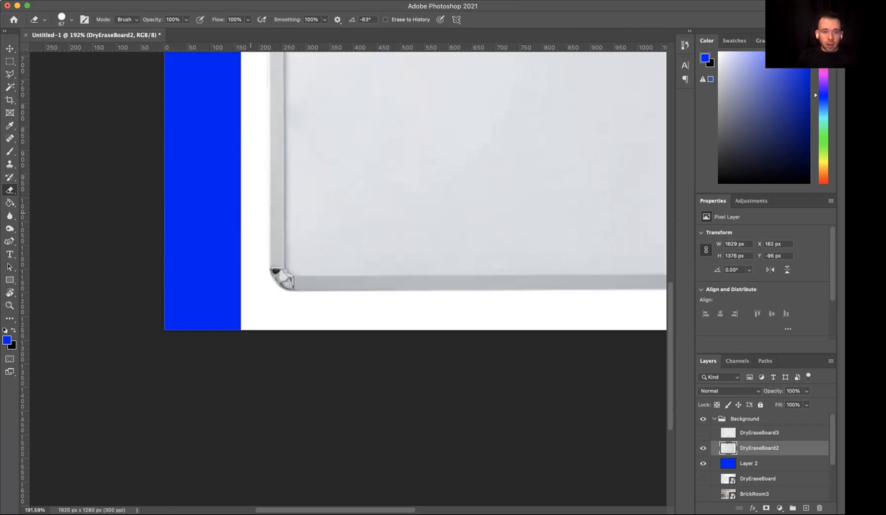
{"action": "left_click_drag", "start_coordinate": [249, 54], "coordinate": [249, 254]}
{"action": "scroll", "coordinate": [415, 279], "scroll_direction": "up", "scroll_amount": 10}
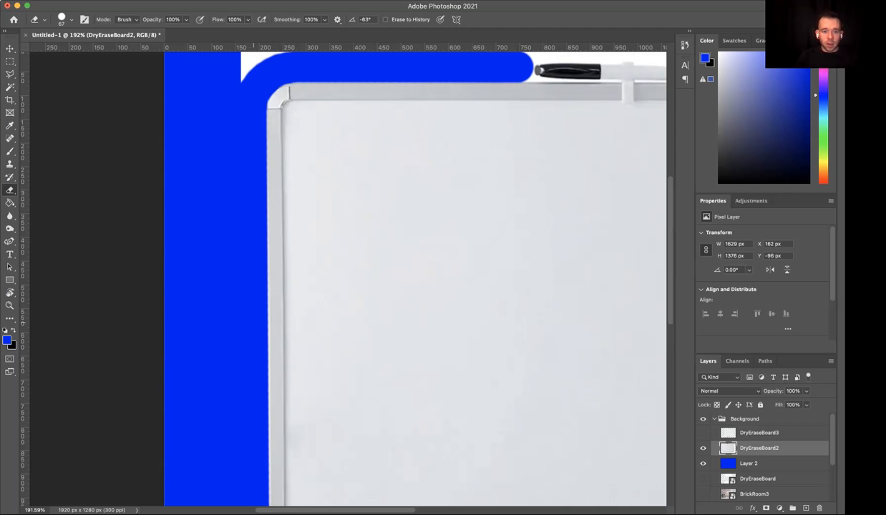
{"action": "left_click", "coordinate": [252, 326], "text": "shift"}
{"action": "scroll", "coordinate": [254, 326], "scroll_direction": "down", "scroll_amount": 10}
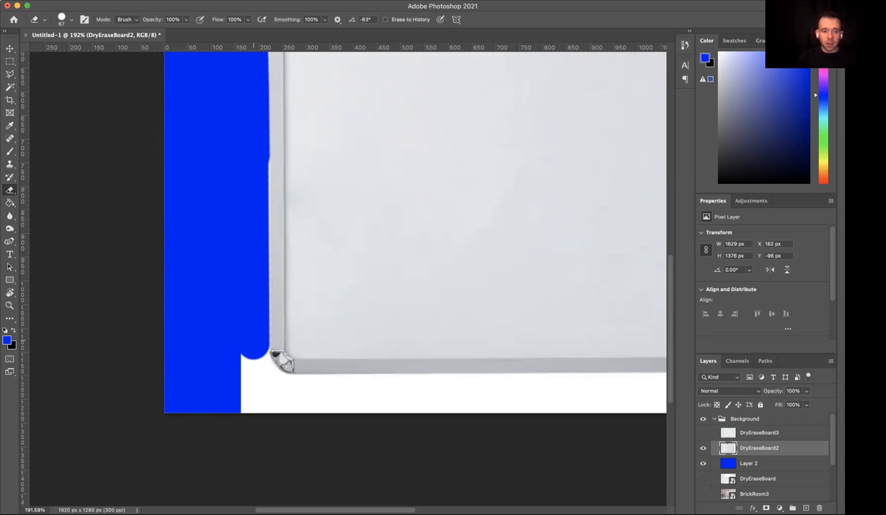
{"action": "left_click", "coordinate": [254, 357], "text": "shift"}
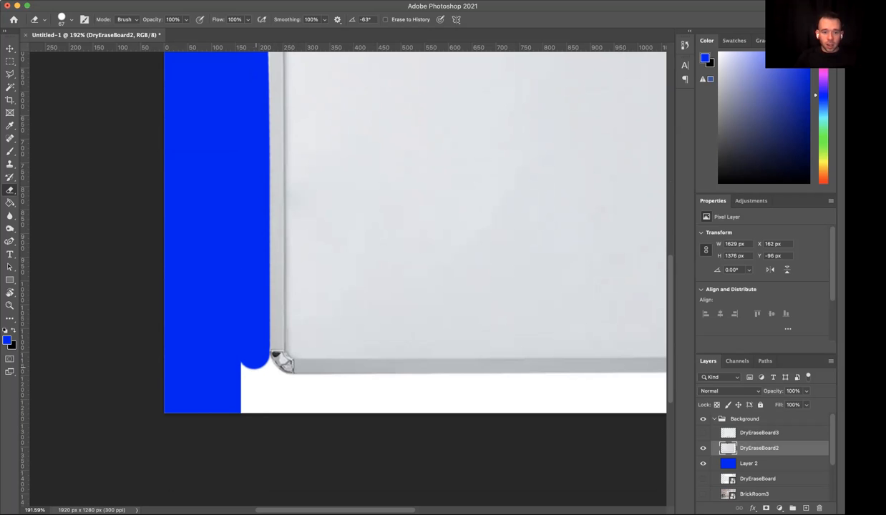
{"action": "left_click", "coordinate": [260, 369], "text": "shift"}
{"action": "left_click", "coordinate": [281, 385], "text": "shift"}
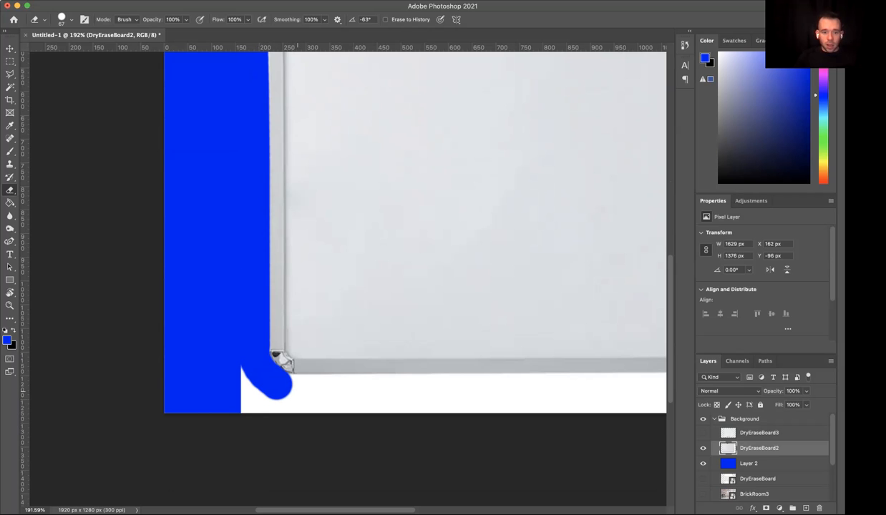
{"action": "left_click", "coordinate": [292, 389], "text": "shift"}
- Undo all the eraser strokes and the rasterizing of DryEraseBoard2, back to the smart object
{"action": "key", "text": "super+minus"}
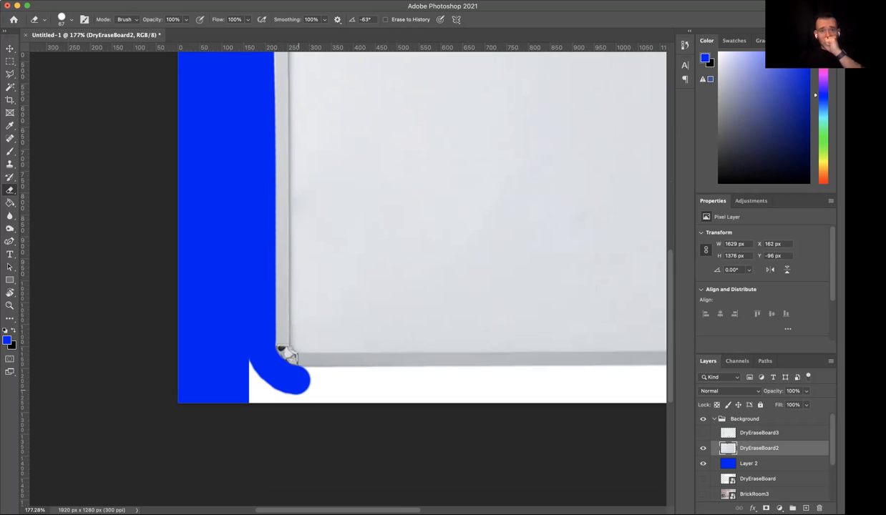
{"action": "key", "text": "super+minus"}
{"action": "key", "text": "super+minus"}
{"action": "key", "text": "super+minus"}
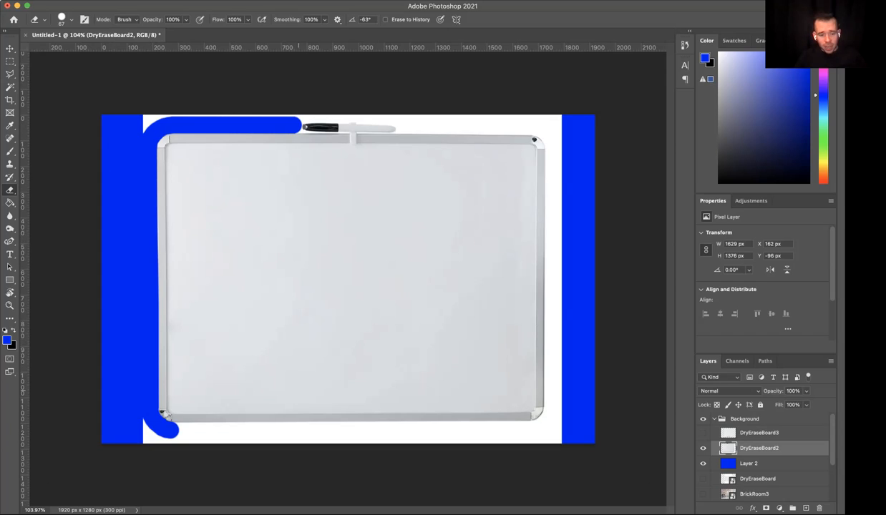
{"action": "key", "text": "super+z"}
{"action": "key", "text": "super+z"}
{"action": "key", "text": "super+z"}
{"action": "key", "text": "super+z"}
{"action": "key", "text": "super+z"}
{"action": "key", "text": "super+z"}
{"action": "key", "text": "super+z"}
{"action": "key", "text": "super+z"}
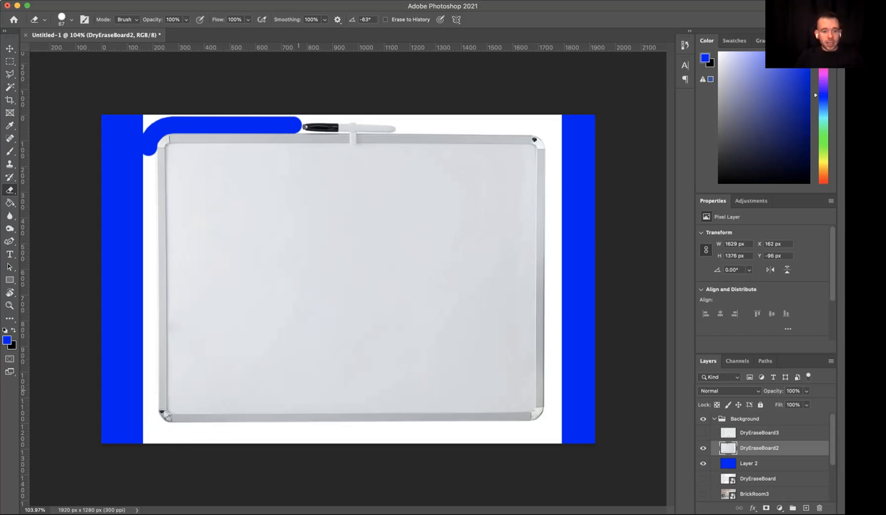
{"action": "key", "text": "super+z"}
{"action": "key", "text": "super+z"}
{"action": "key", "text": "super+z"}
{"action": "key", "text": "super+z"}
{"action": "key", "text": "super+z"}
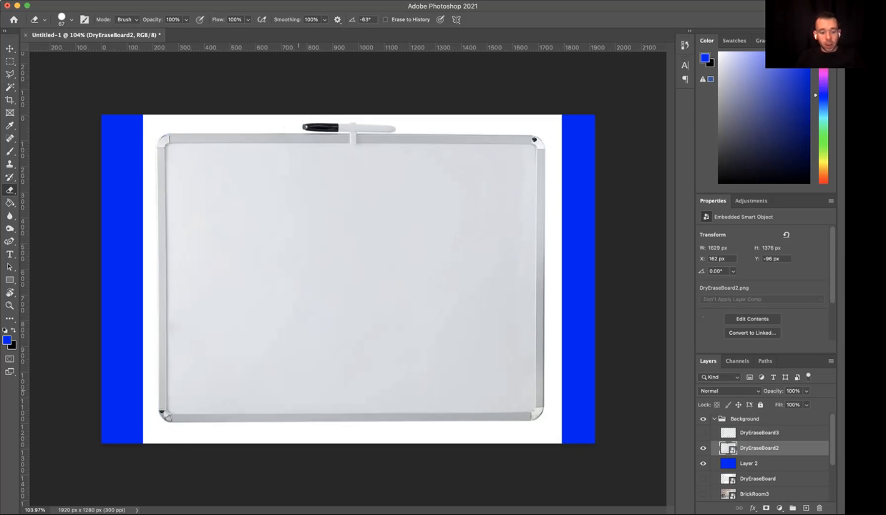
{"action": "key", "text": "shift+super+x"}
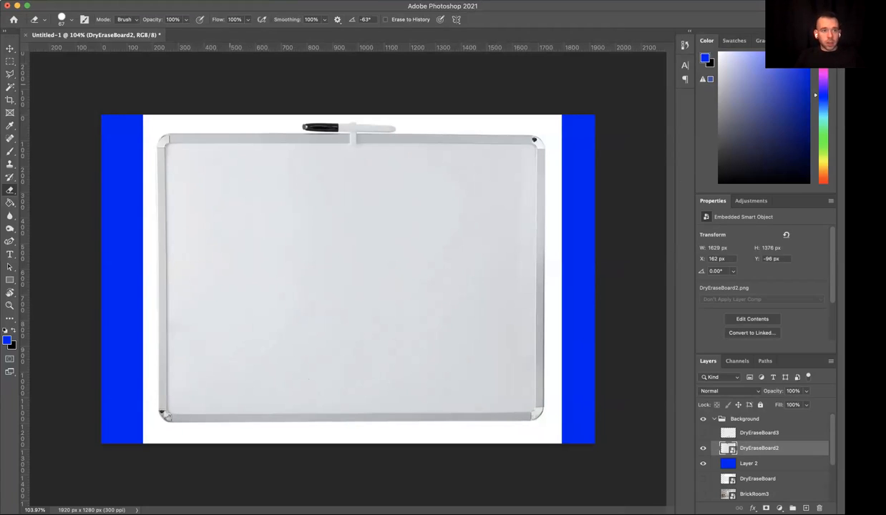
{"action": "left_click", "coordinate": [230, 84]}
{"action": "left_click", "coordinate": [361, 205]}
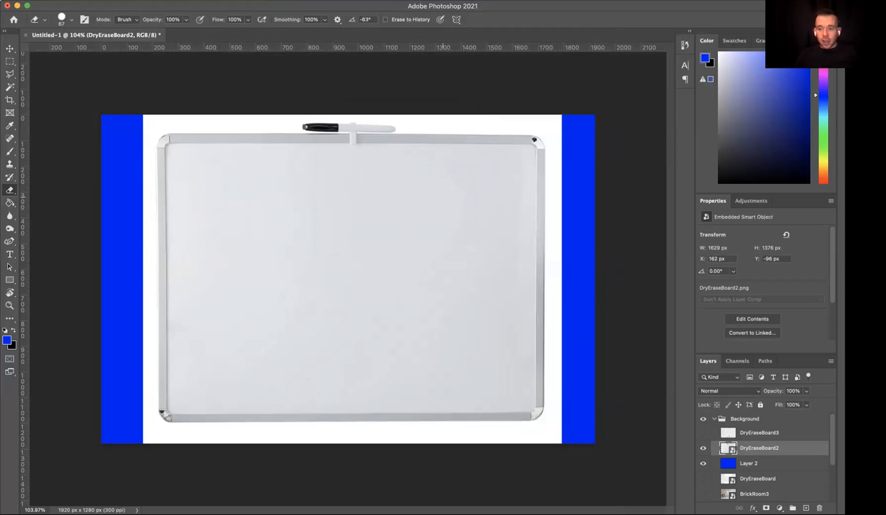
- Rasterize the DryEraseBoard2 layer and select its white background with the Magic Wand tool
{"action": "right_click", "coordinate": [755, 448]}
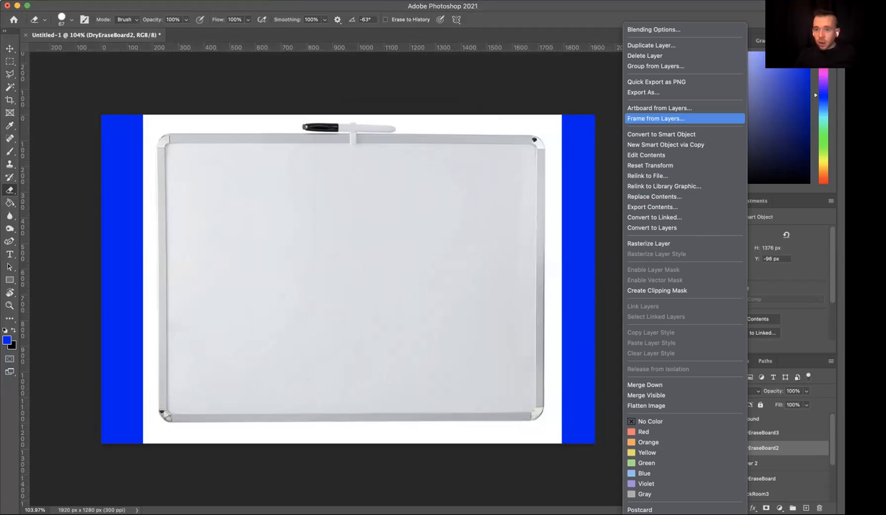
{"action": "left_click", "coordinate": [649, 243]}
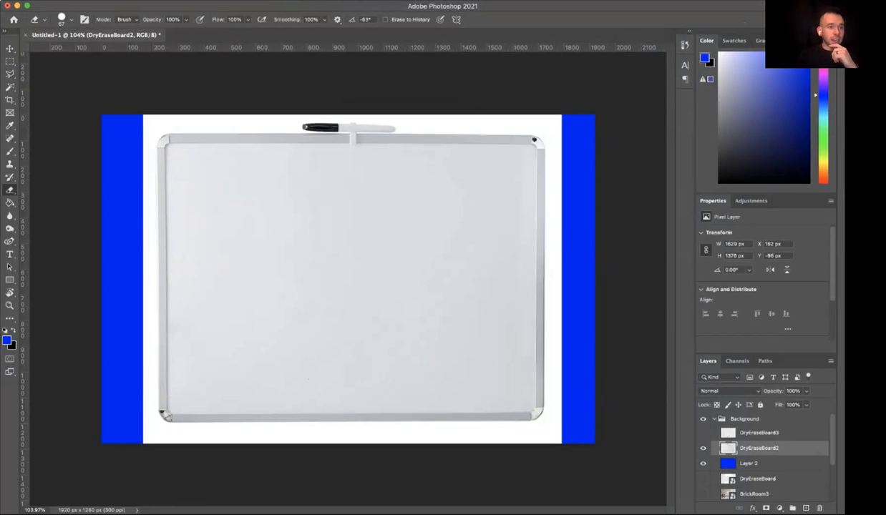
{"action": "left_click", "coordinate": [10, 86]}
{"action": "right_click", "coordinate": [10, 86]}
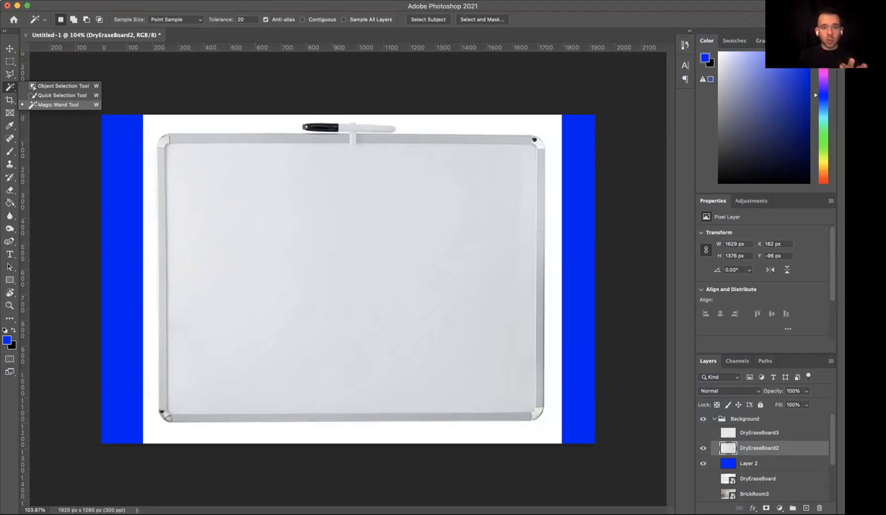
{"action": "left_click", "coordinate": [59, 103]}
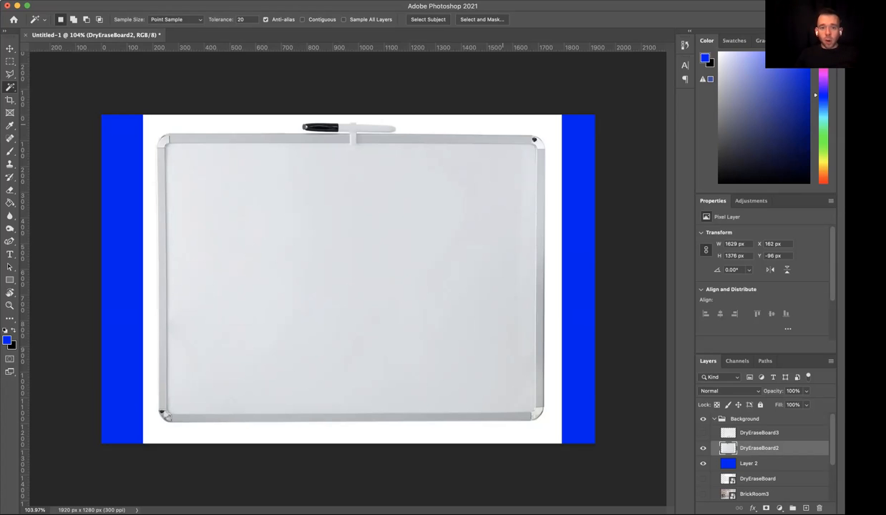
{"action": "left_click", "coordinate": [502, 125]}
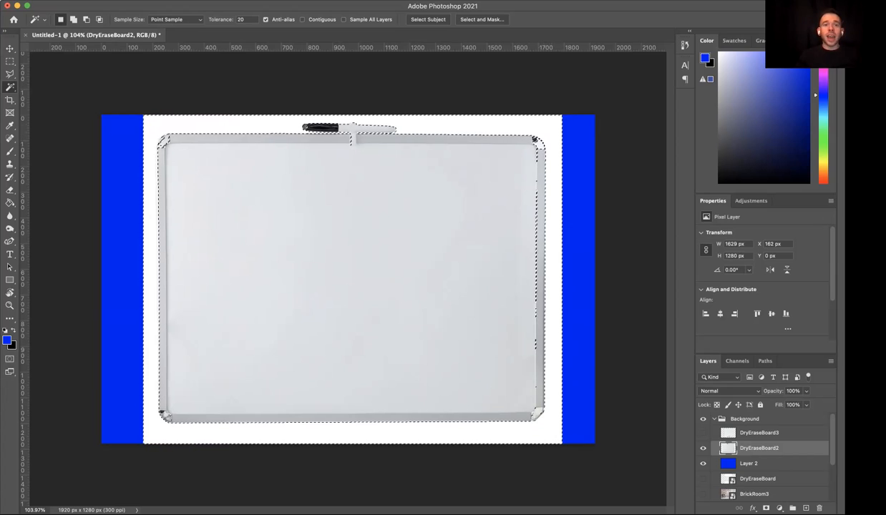
- Reselect the white background with a Magic Wand tolerance of 10, and again with a tolerance of 1
{"action": "double_click", "coordinate": [241, 20]}
{"action": "type", "text": "10"}
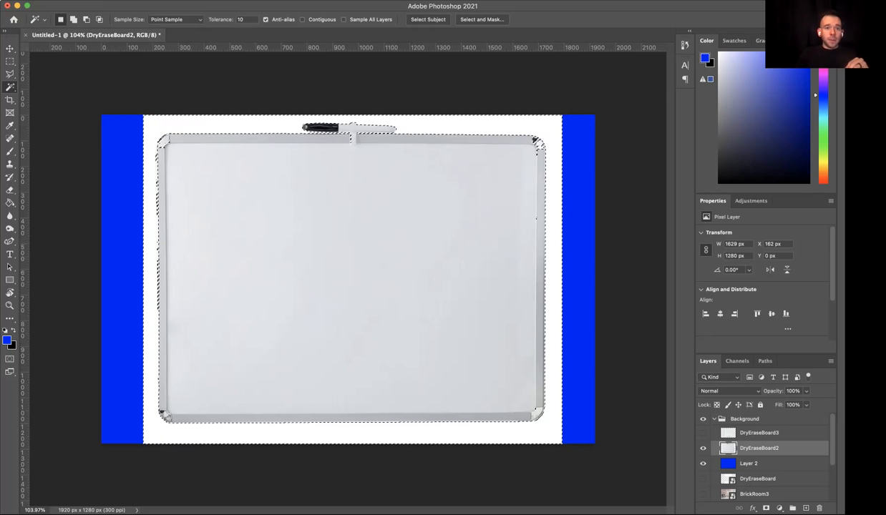
{"action": "left_click", "coordinate": [233, 19]}
{"action": "type", "text": "5"}
{"action": "key", "text": "BackSpace"}
{"action": "type", "text": "1"}
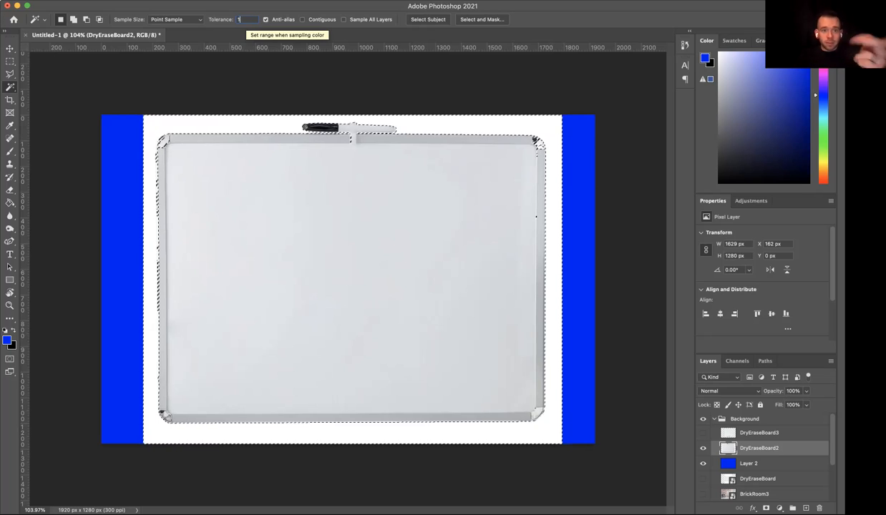
{"action": "left_click", "coordinate": [523, 127]}
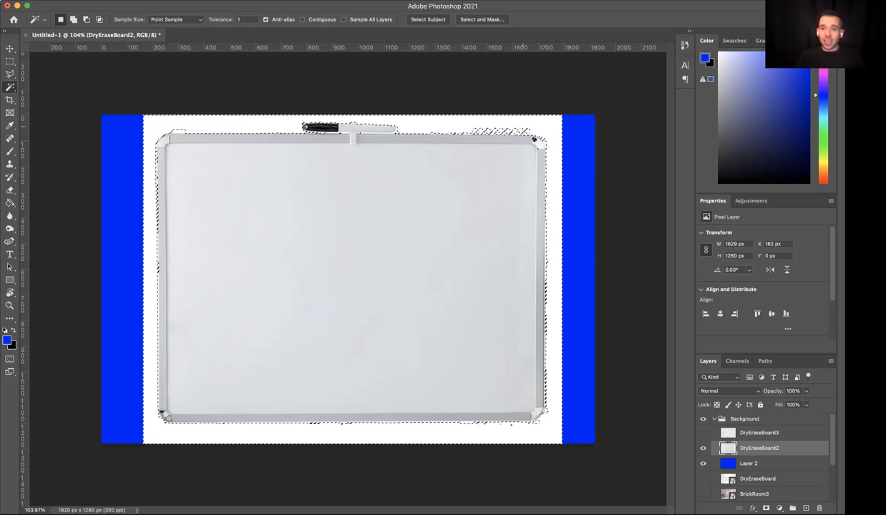
- Inspect the selection along the frame's top edge up close and reselect the white background with a tolerance of 2
{"action": "scroll", "coordinate": [521, 123], "scroll_direction": "up", "scroll_amount": 3}
{"action": "scroll", "coordinate": [514, 125], "scroll_direction": "up", "scroll_amount": 3}
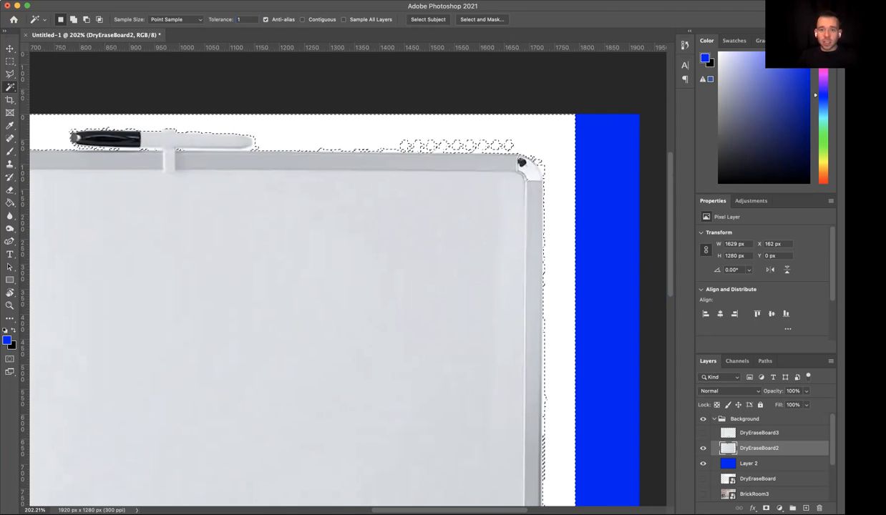
{"action": "scroll", "coordinate": [348, 279], "scroll_direction": "up", "scroll_amount": 10}
{"action": "scroll", "coordinate": [348, 279], "scroll_direction": "right", "scroll_amount": 5}
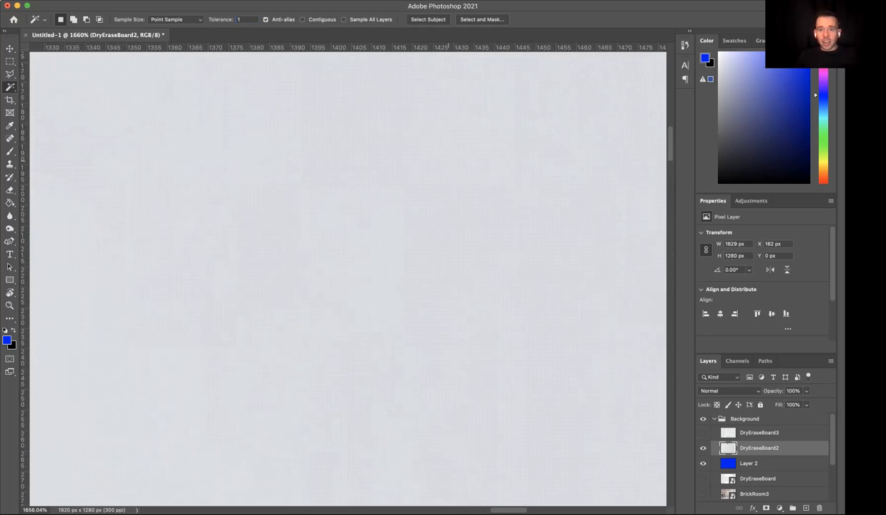
{"action": "scroll", "coordinate": [348, 280], "scroll_direction": "up", "scroll_amount": 5}
{"action": "scroll", "coordinate": [347, 279], "scroll_direction": "up", "scroll_amount": 4}
{"action": "scroll", "coordinate": [348, 279], "scroll_direction": "right", "scroll_amount": 2}
{"action": "scroll", "coordinate": [348, 279], "scroll_direction": "up", "scroll_amount": 3}
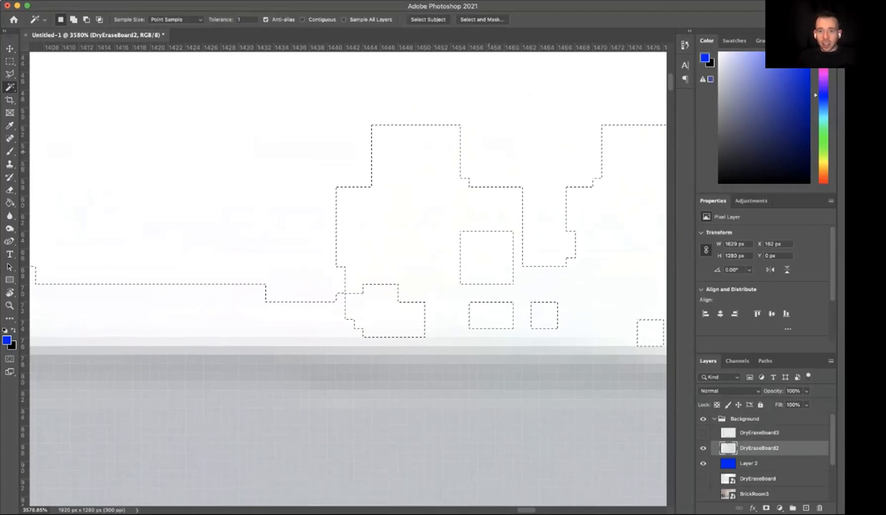
{"action": "double_click", "coordinate": [242, 19]}
{"action": "type", "text": "2"}
{"action": "left_click", "coordinate": [421, 145]}
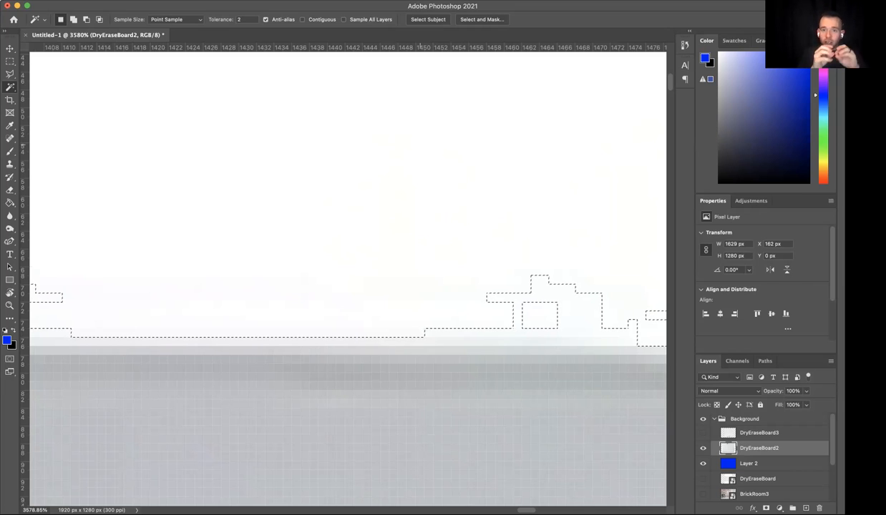
- View the entire whiteboard, clear the selection and select the white background again
{"action": "key", "text": "super+minus"}
{"action": "key", "text": "super+minus"}
{"action": "key", "text": "super+minus"}
{"action": "key", "text": "super+minus"}
{"action": "key", "text": "super+minus"}
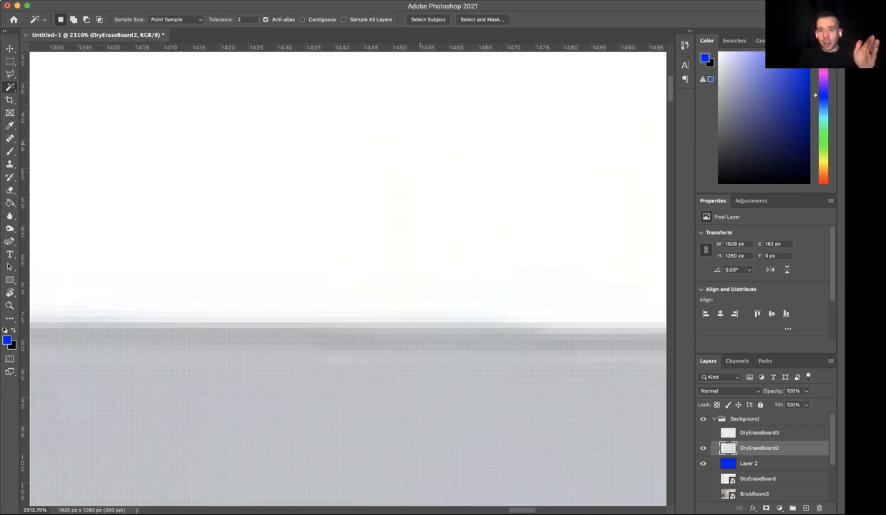
{"action": "key", "text": "super+minus"}
{"action": "key", "text": "super+minus"}
{"action": "key", "text": "super+minus"}
{"action": "key", "text": "super+minus"}
{"action": "key", "text": "super+minus"}
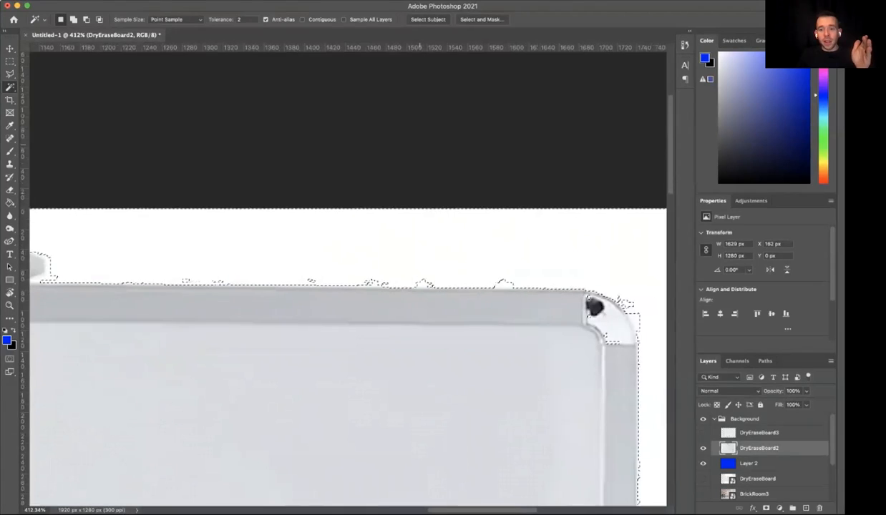
{"action": "key", "text": "super+0"}
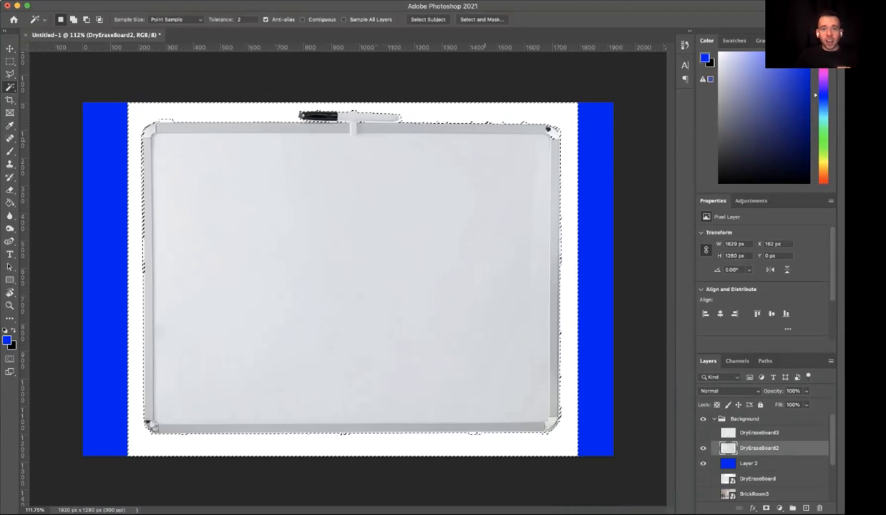
{"action": "key", "text": "super+d"}
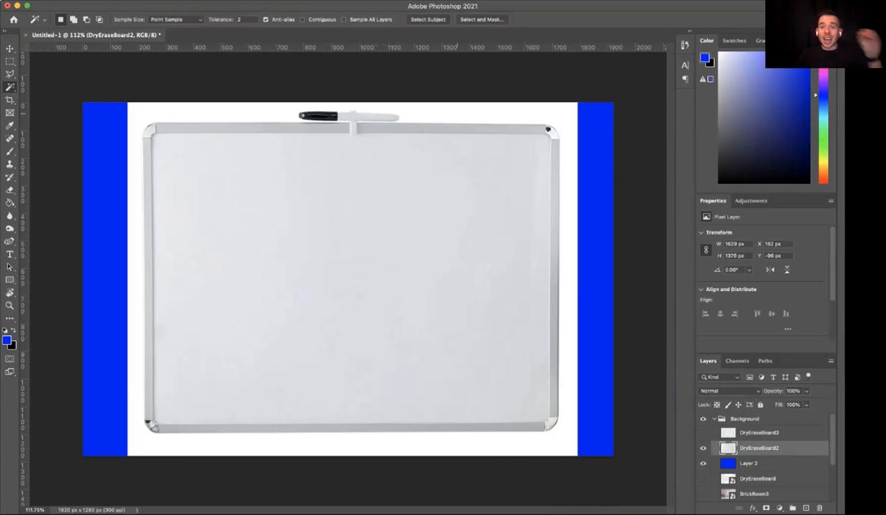
{"action": "key", "text": "super+shift+d"}
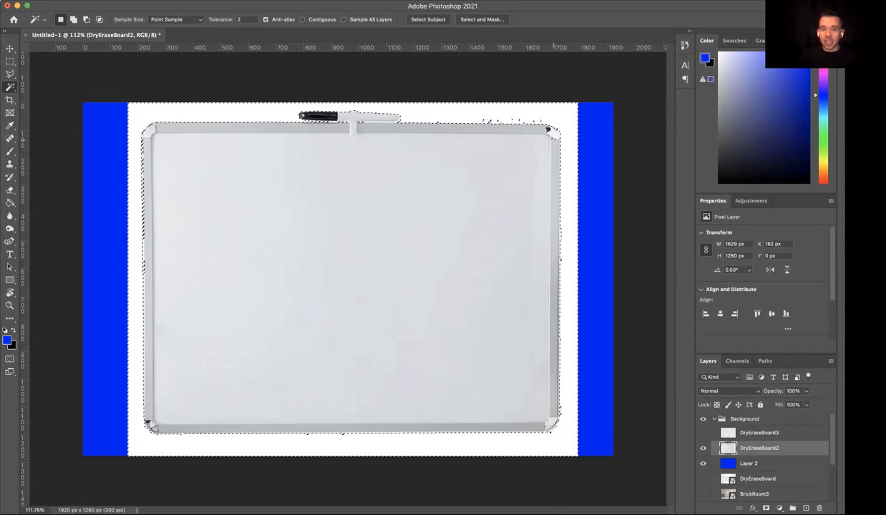
- Select the white background at tolerance 10, first without and then with Contiguous enabled
{"action": "type", "text": "10"}
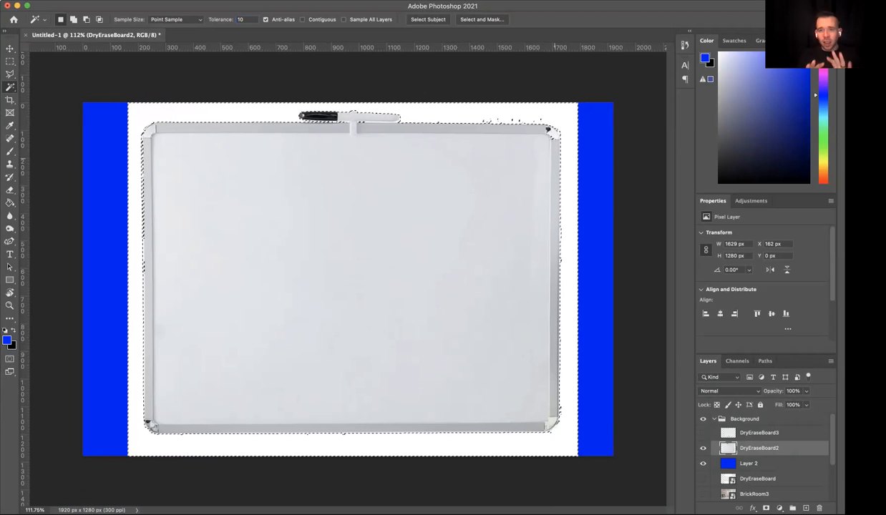
{"action": "left_click", "coordinate": [549, 131]}
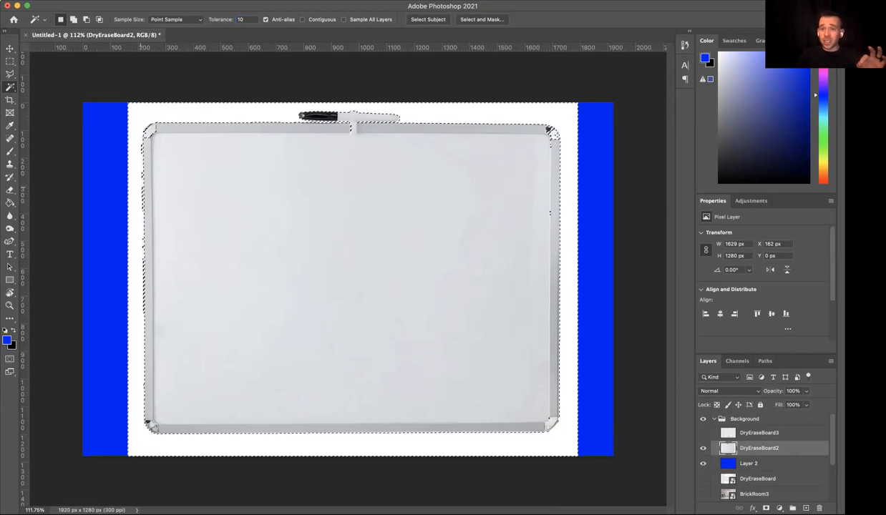
{"action": "left_click", "coordinate": [303, 19]}
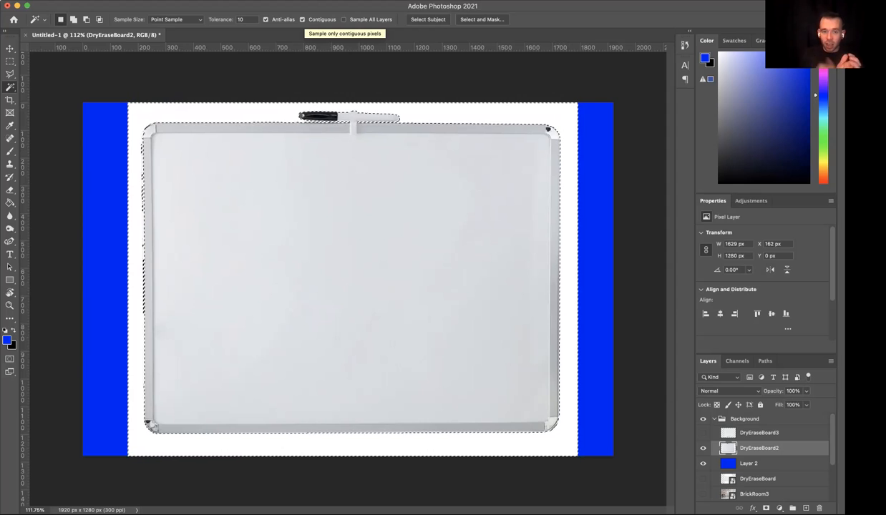
- Select the marker's black cap with the contiguous Magic Wand at tolerance 10, then again at tolerance 20
{"action": "left_click", "coordinate": [321, 116]}
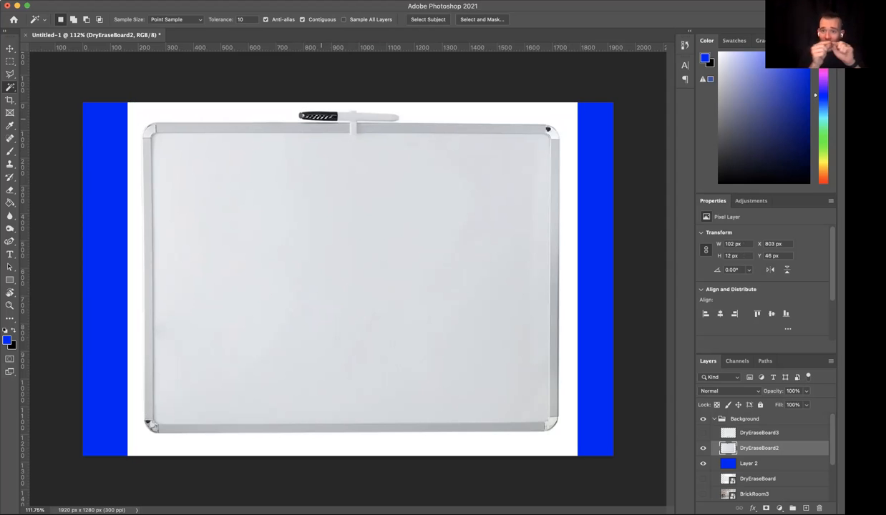
{"action": "left_click_drag", "start_coordinate": [247, 19], "coordinate": [233, 20]}
{"action": "type", "text": "20"}
{"action": "left_click", "coordinate": [317, 117]}
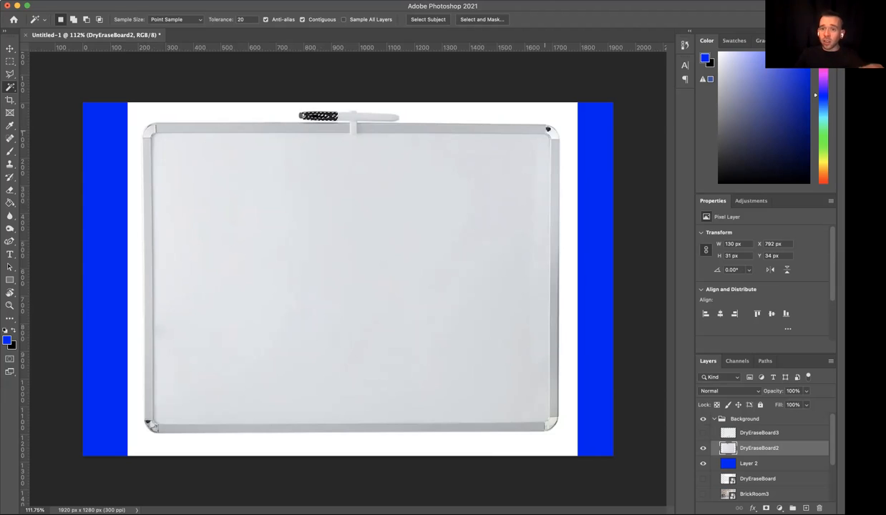
- With Contiguous turned off, select the marker cap's black color across the layer, then select the white background instead
{"action": "left_click", "coordinate": [302, 19]}
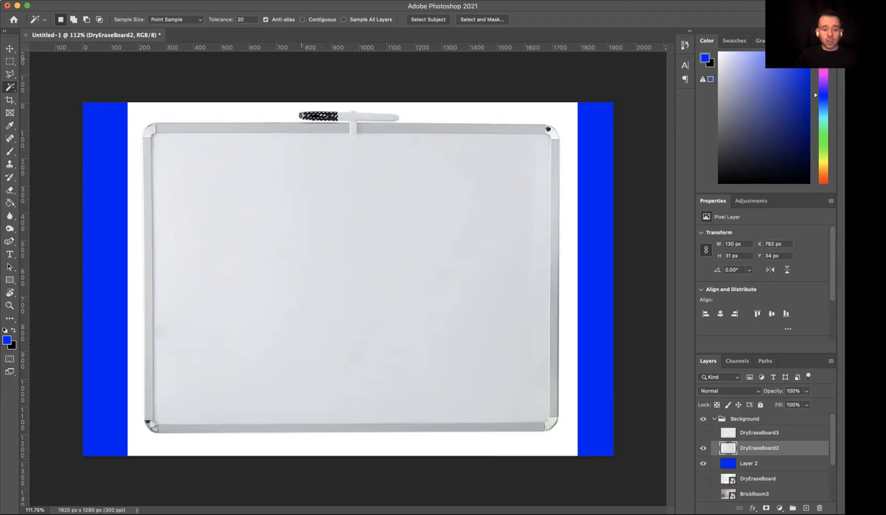
{"action": "key", "text": "ctrl+d"}
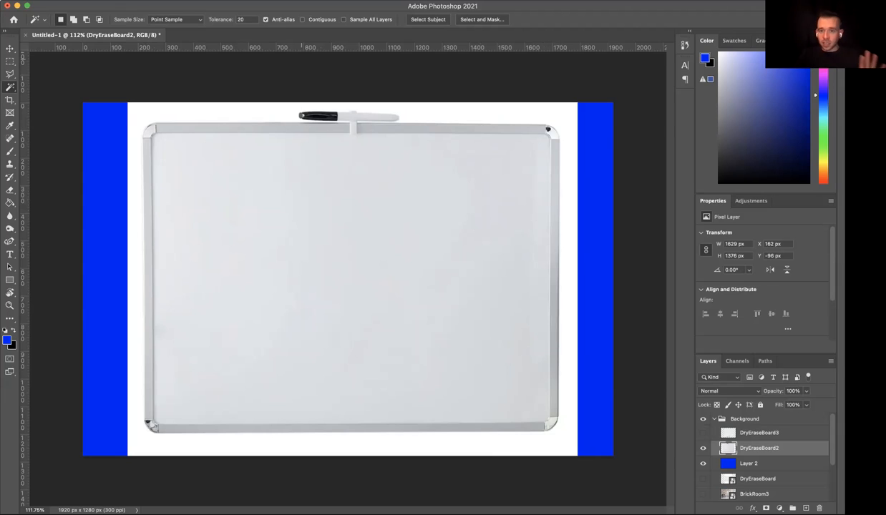
{"action": "left_click", "coordinate": [320, 117]}
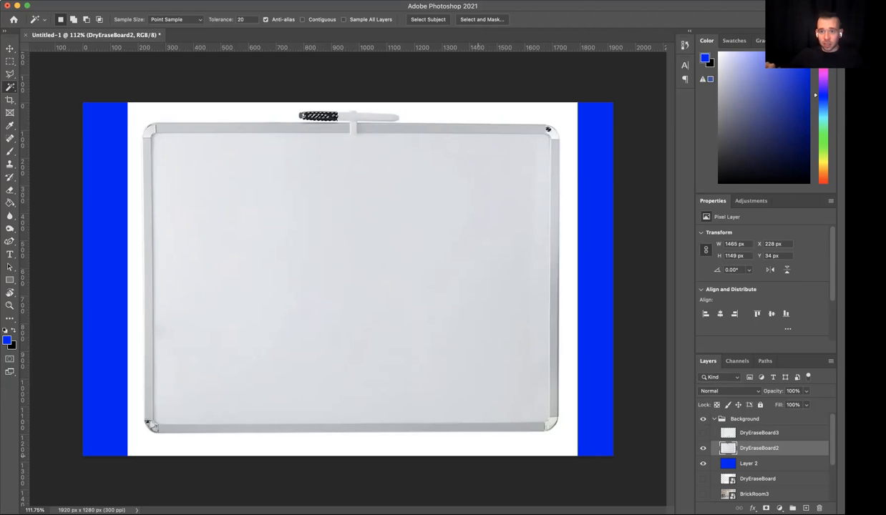
{"action": "key", "text": "super+d"}
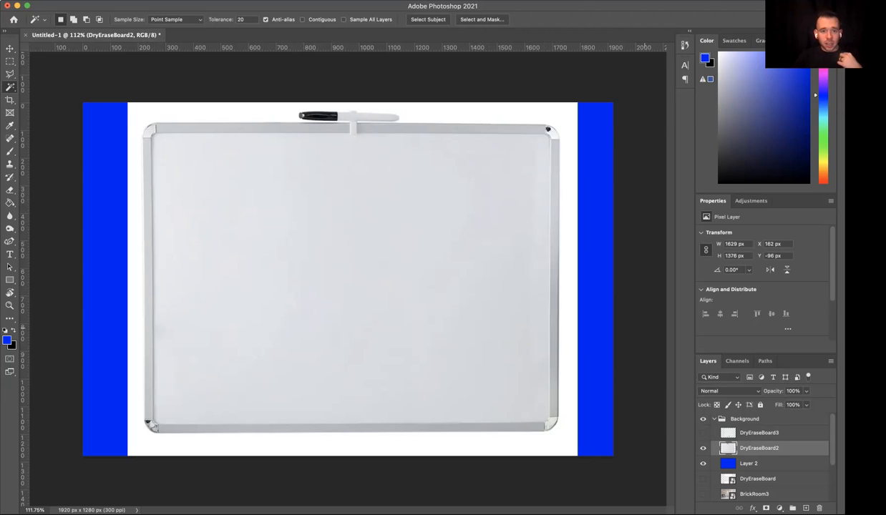
{"action": "left_click", "coordinate": [260, 111]}
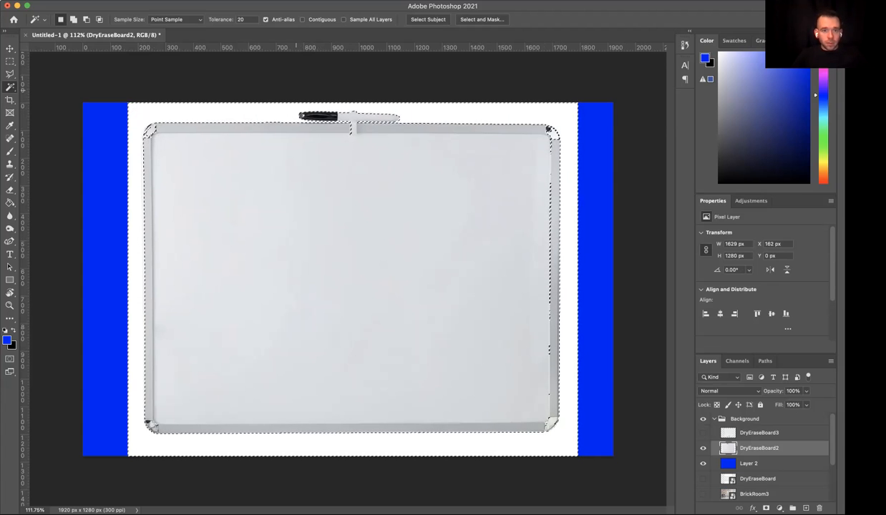
- Replace the selection using the Quick Selection tool, covering the white background from the upper-left side across the top to the upper-right side
{"action": "left_click", "coordinate": [10, 87]}
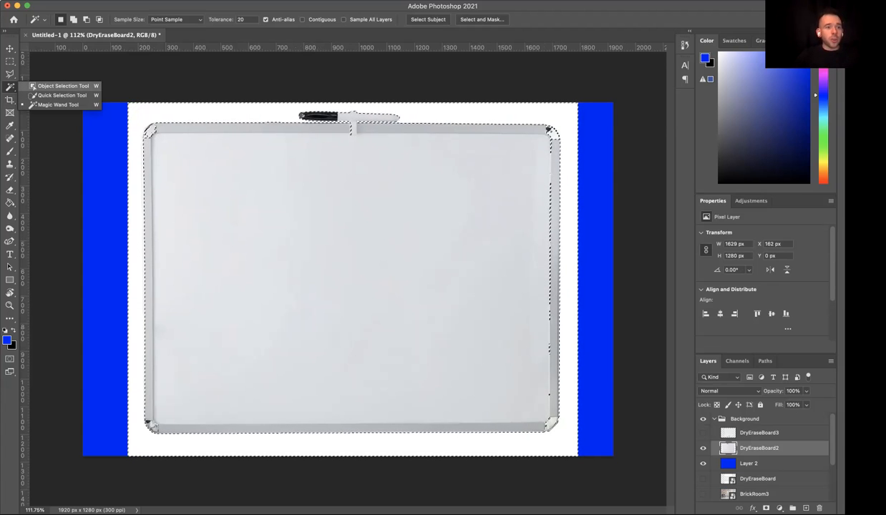
{"action": "left_click", "coordinate": [62, 95]}
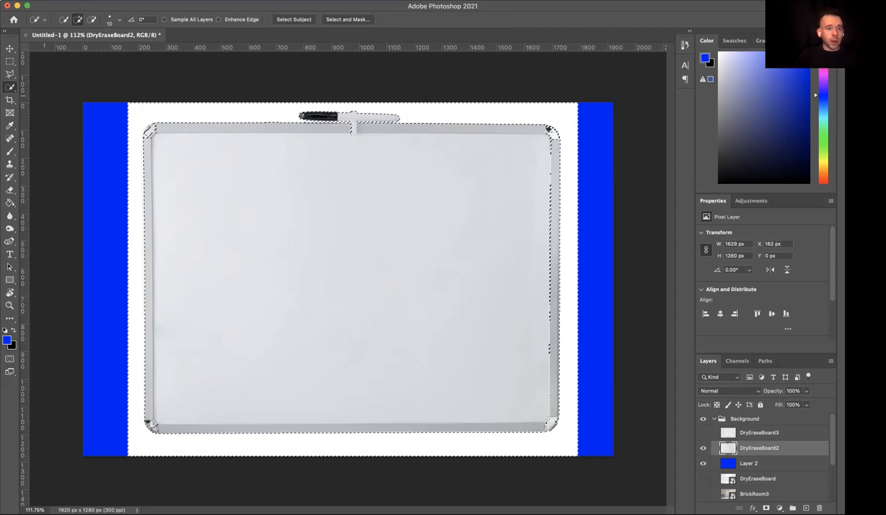
{"action": "key", "text": "super+d"}
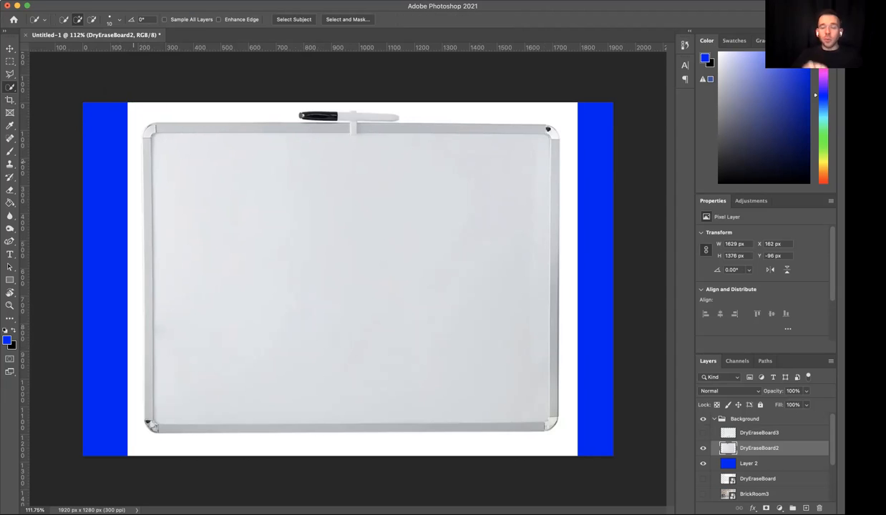
{"action": "left_click", "coordinate": [138, 144]}
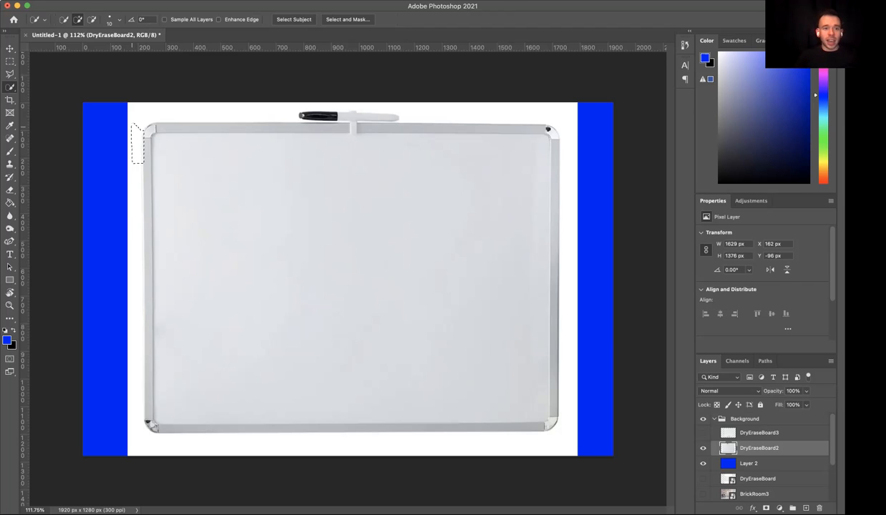
{"action": "left_click_drag", "start_coordinate": [151, 110], "coordinate": [169, 107]}
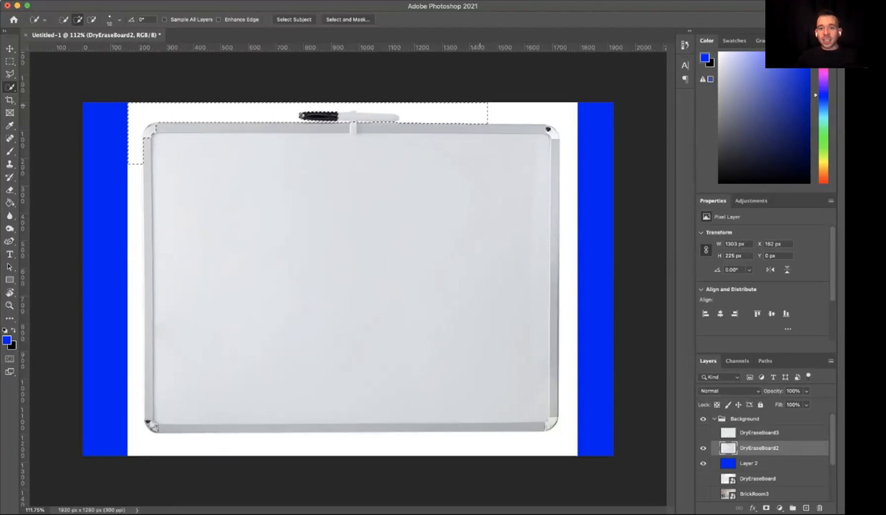
{"action": "mouse_move", "coordinate": [480, 106]}
{"action": "left_mouse_down"}
{"action": "mouse_move", "coordinate": [547, 107]}
{"action": "mouse_move", "coordinate": [566, 123]}
{"action": "left_mouse_up"}
{"action": "left_click_drag", "start_coordinate": [576, 190], "coordinate": [576, 190]}
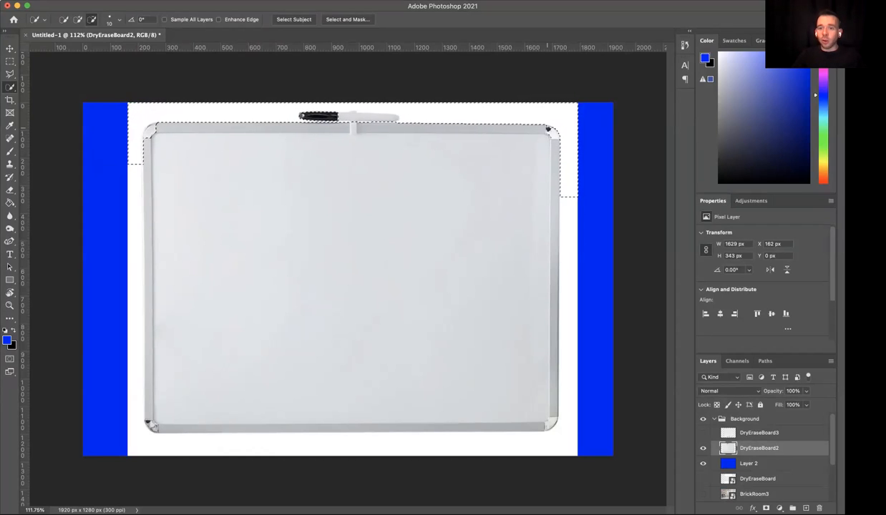
- Subtract the whiteboard's upper-right corner piece from the Quick Selection
{"action": "scroll", "coordinate": [540, 161], "scroll_direction": "up", "scroll_amount": 3}
{"action": "scroll", "coordinate": [540, 160], "scroll_direction": "up", "scroll_amount": 4}
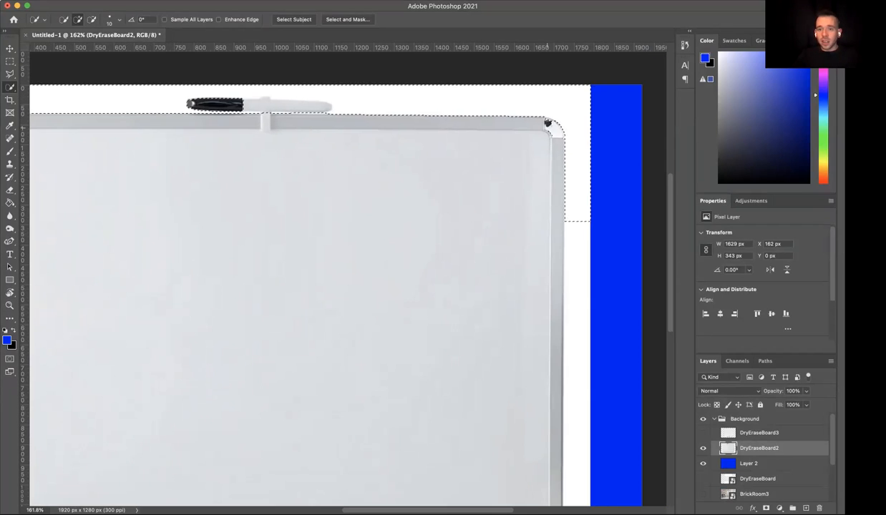
{"action": "key", "text": "alt"}
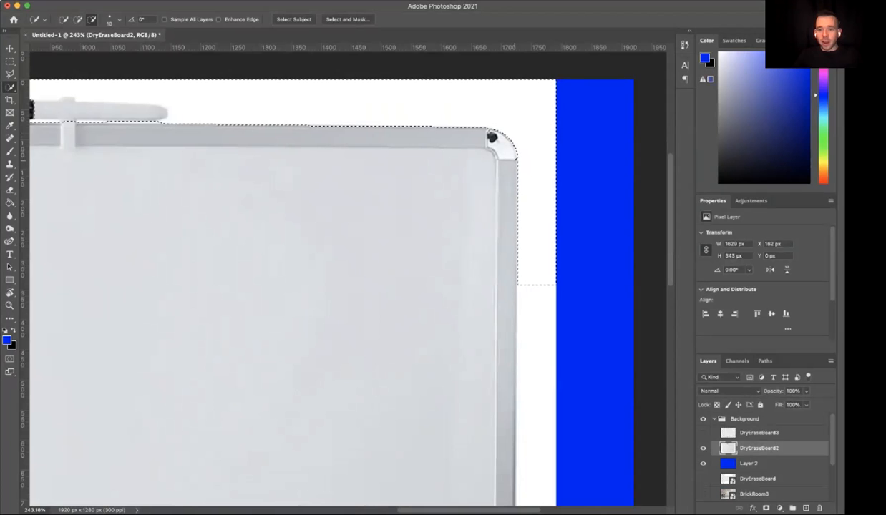
- Extend the Quick Selection down the white background along the whiteboard's right side and around its lower-right corner
{"action": "left_click_drag", "start_coordinate": [537, 283], "coordinate": [537, 444]}
{"action": "scroll", "coordinate": [537, 430], "scroll_direction": "down", "scroll_amount": 5}
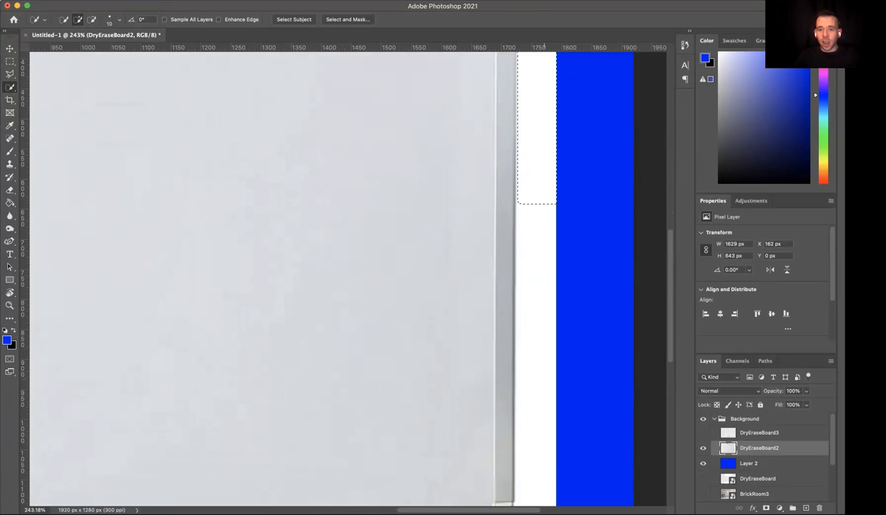
{"action": "left_click_drag", "start_coordinate": [538, 188], "coordinate": [534, 277]}
{"action": "scroll", "coordinate": [533, 277], "scroll_direction": "down", "scroll_amount": 5}
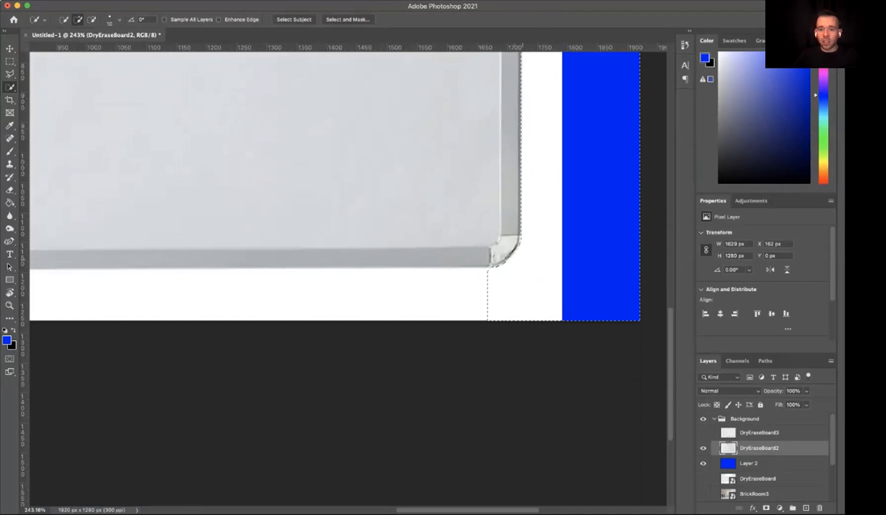
- Subtract the blue strip from the Quick Selection, undo the stray selection on the board surface, and clear the selection
{"action": "key", "text": "alt"}
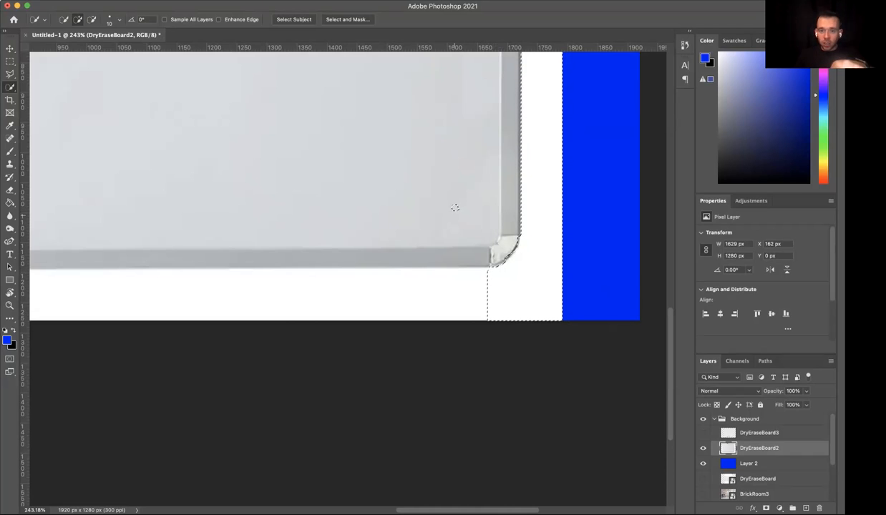
{"action": "key", "text": "super+z"}
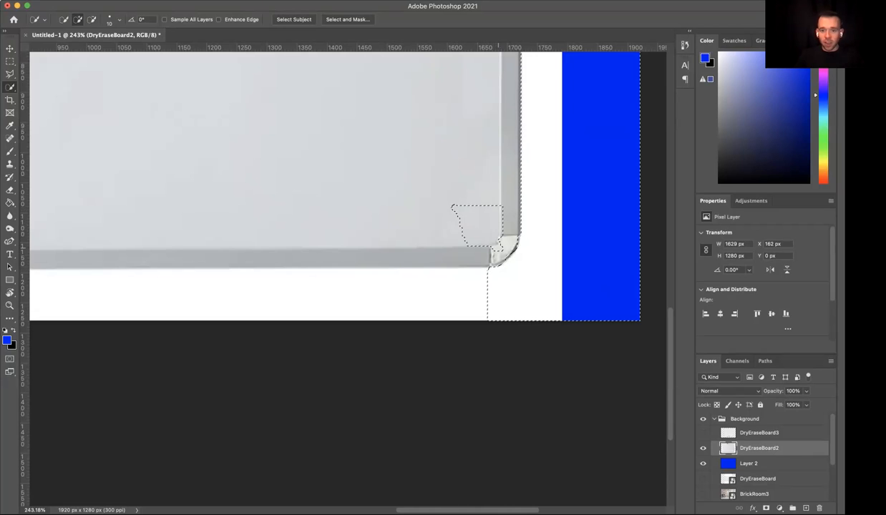
{"action": "key", "text": "super+z"}
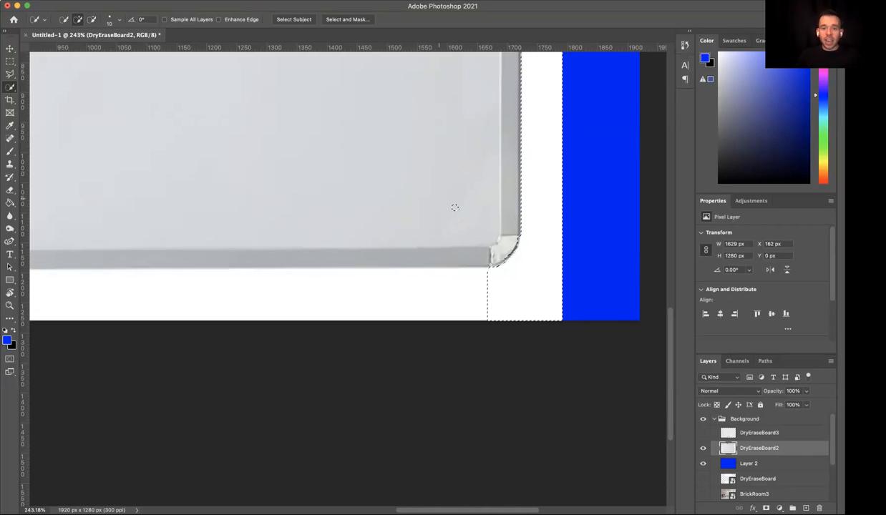
{"action": "mouse_move", "coordinate": [454, 207]}
{"action": "left_mouse_down"}
{"action": "mouse_move", "coordinate": [490, 205]}
{"action": "mouse_move", "coordinate": [455, 207]}
{"action": "left_mouse_up"}
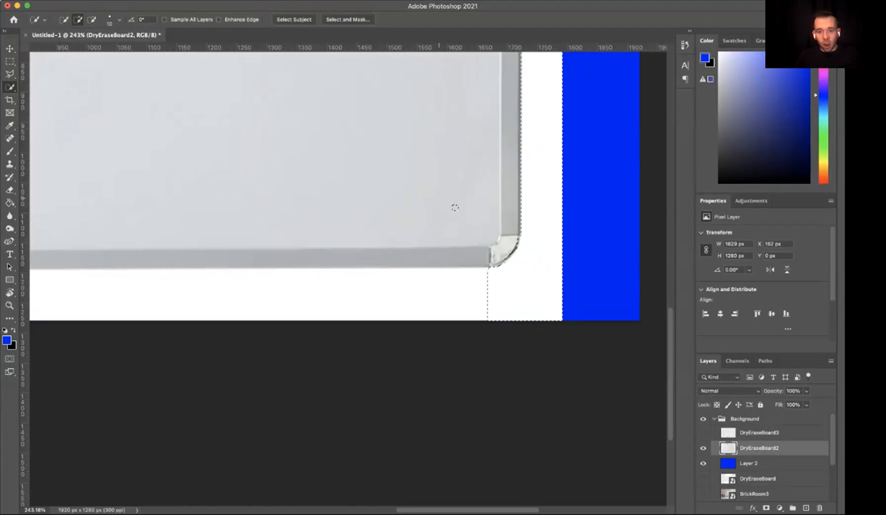
{"action": "key", "text": "super+0"}
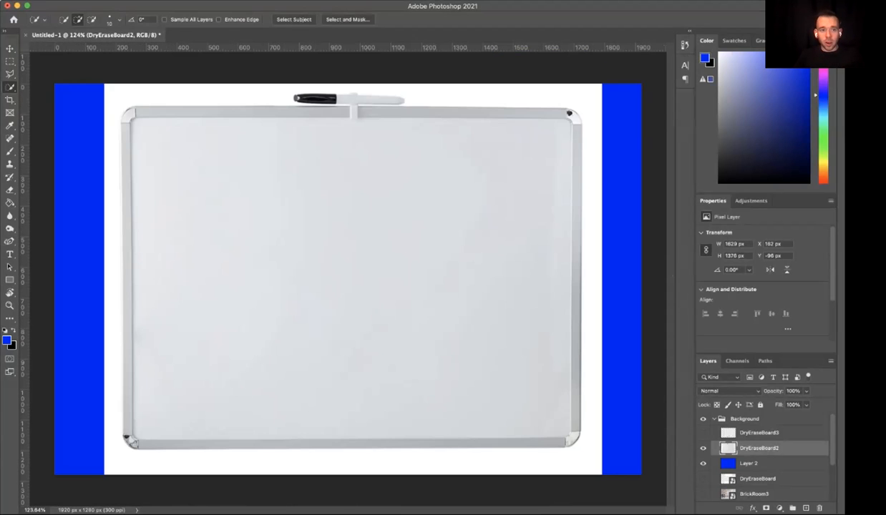
- Select the white background around the whiteboard using the Magic Wand at tolerance 20 with Contiguous turned on
{"action": "left_click", "coordinate": [10, 87]}
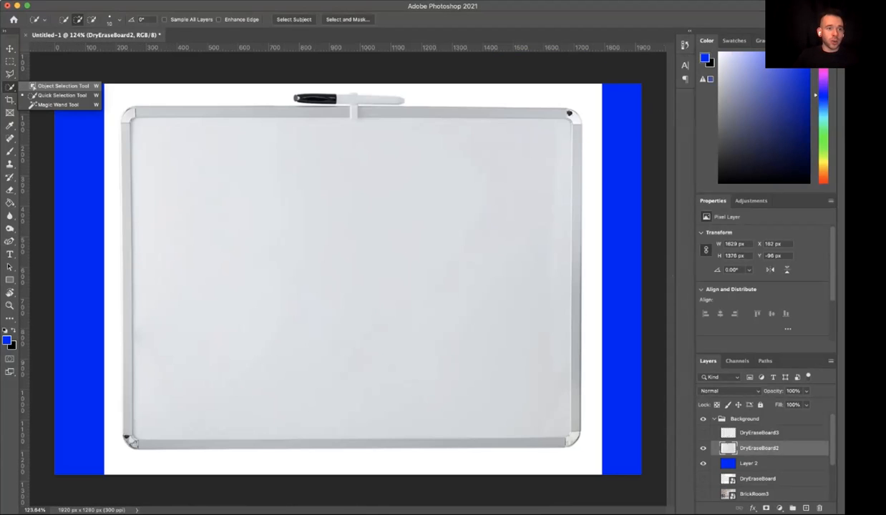
{"action": "left_click", "coordinate": [57, 105]}
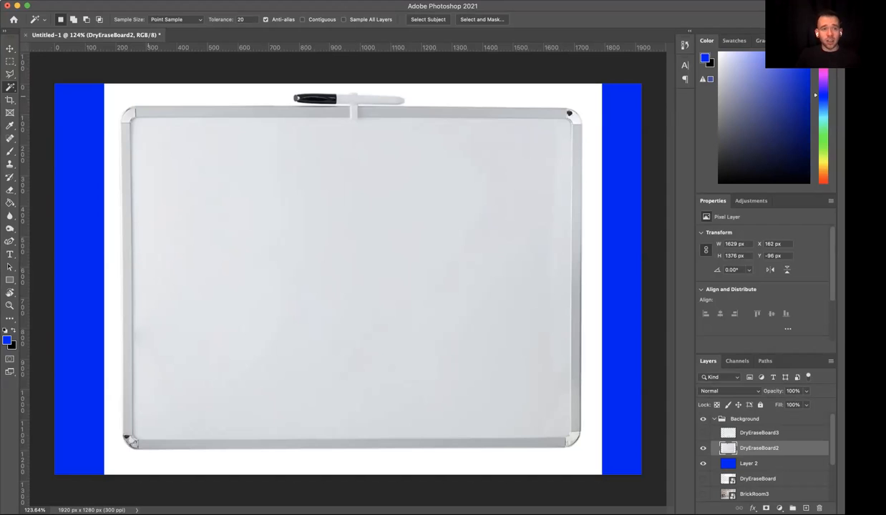
{"action": "left_click", "coordinate": [148, 96]}
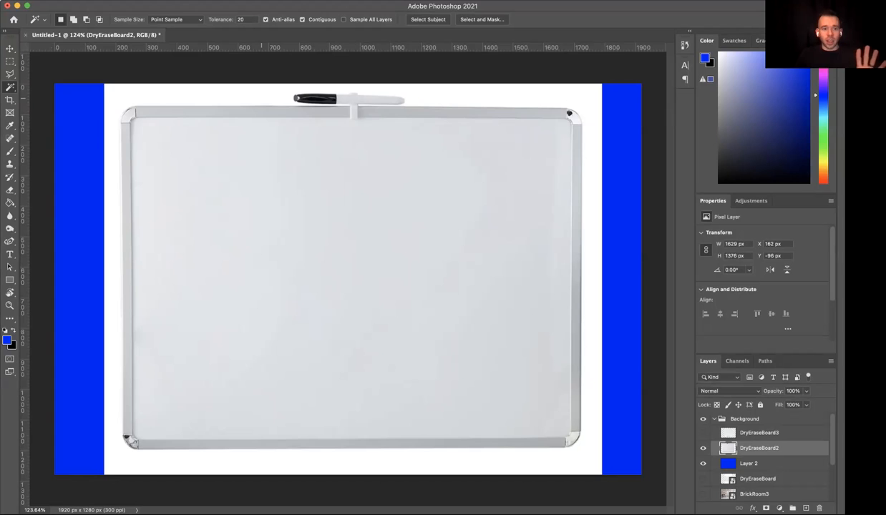
{"action": "left_click", "coordinate": [262, 98]}
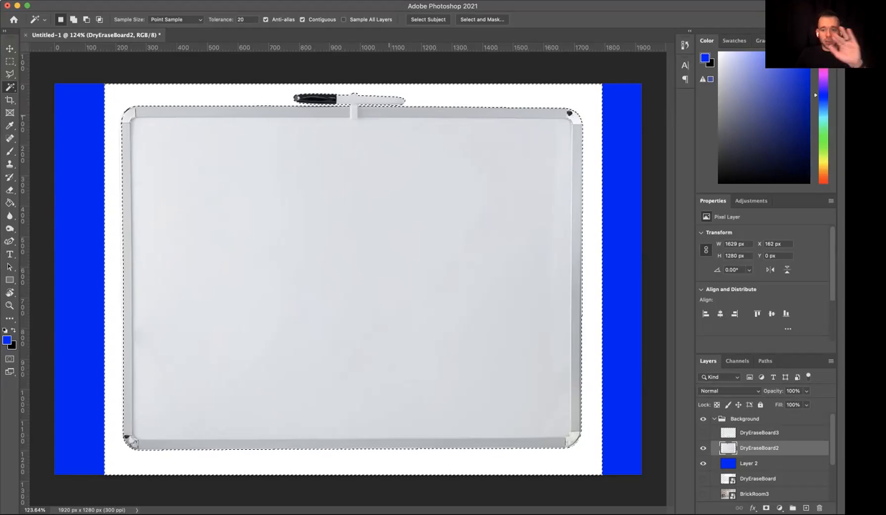
- Try deleting the selected white background and deselecting, and undo both changes
{"action": "key", "text": "BackSpace"}
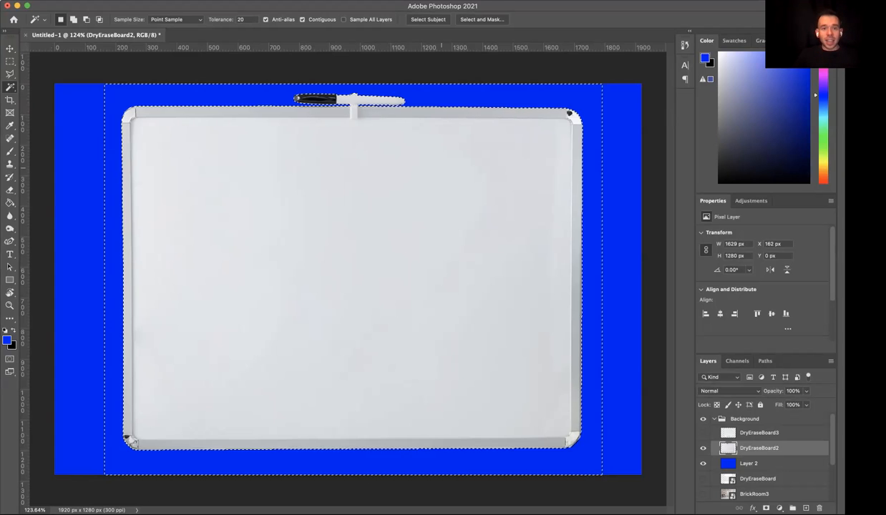
{"action": "key", "text": "ctrl+d"}
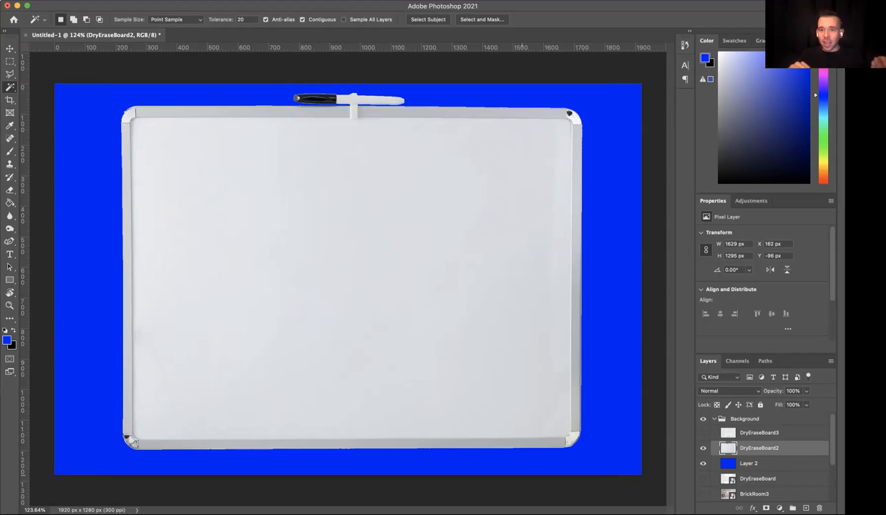
{"action": "key", "text": "ctrl+z"}
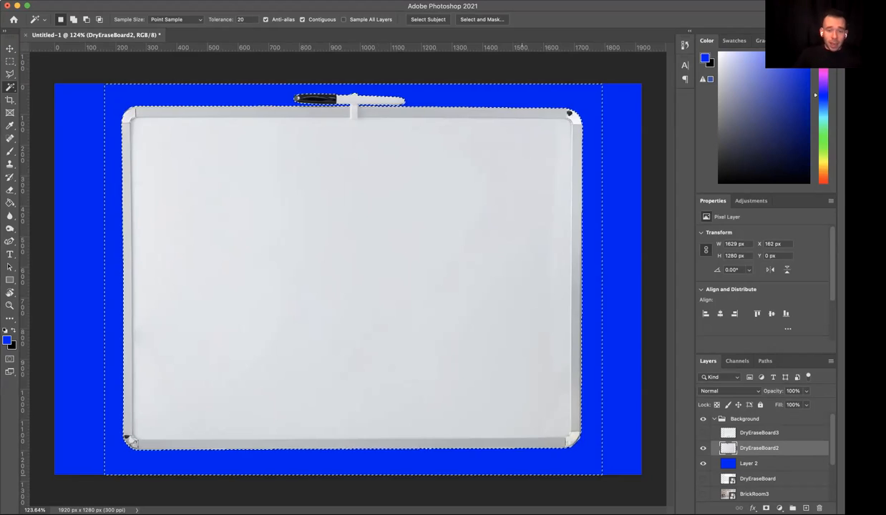
{"action": "key", "text": "ctrl+z"}
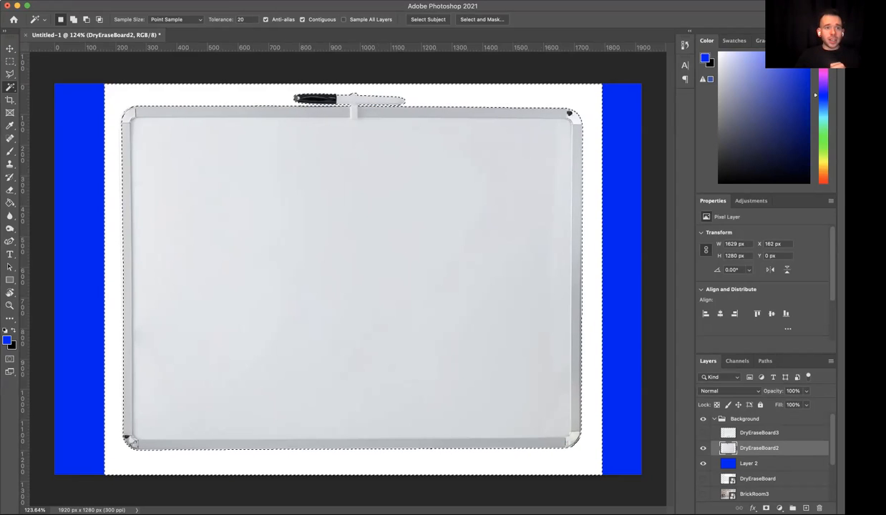
- Smooth the background selection with a 3-pixel sample radius, try deleting the background, and restore it with its selection
{"action": "left_click", "coordinate": [159, 0]}
{"action": "mouse_move", "coordinate": [215, 138]}
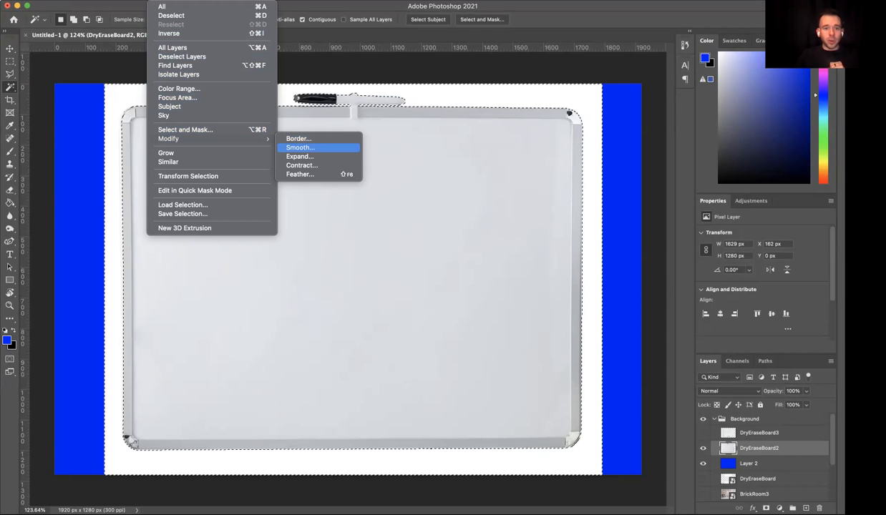
{"action": "left_click", "coordinate": [299, 147]}
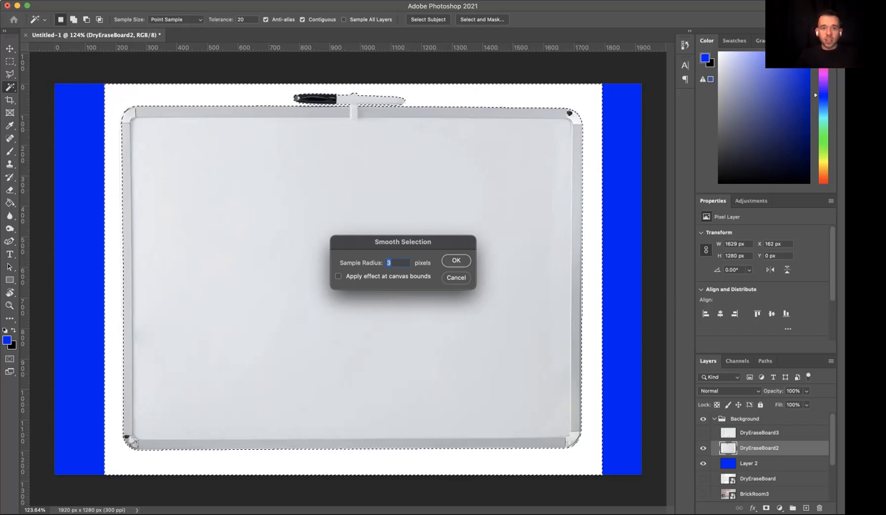
{"action": "key", "text": "Return"}
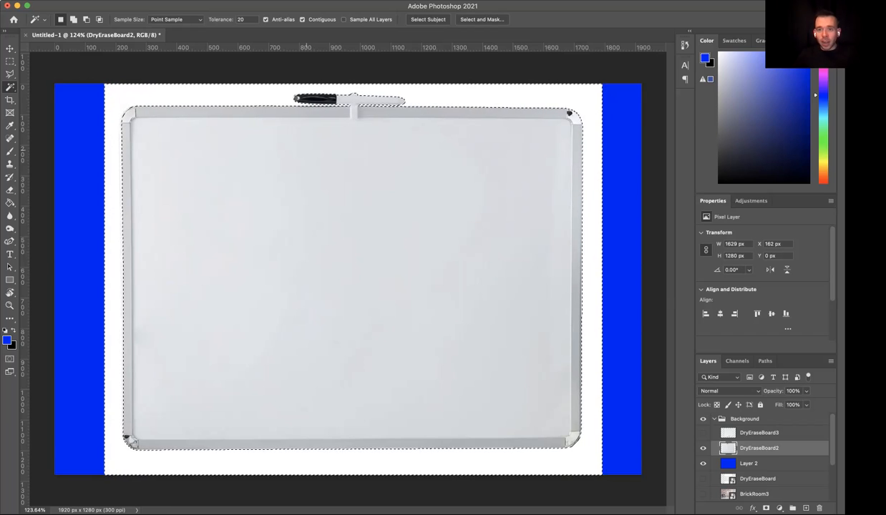
{"action": "key", "text": "super+d"}
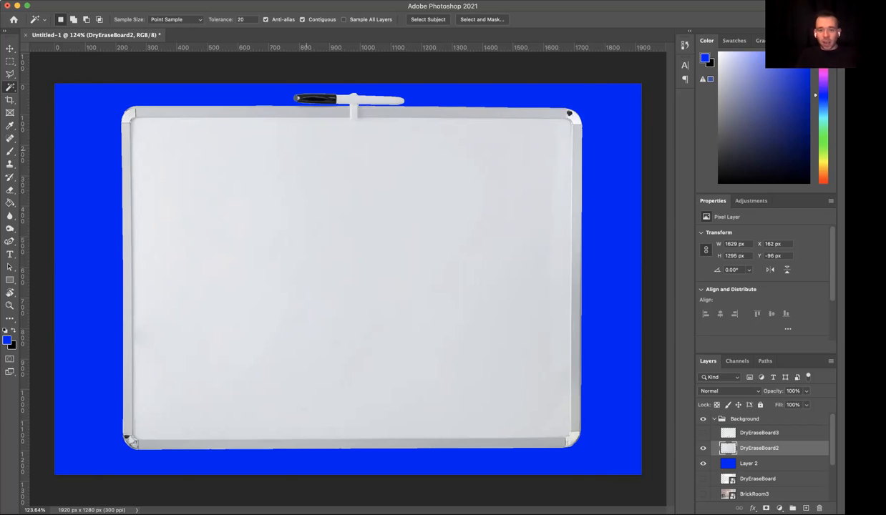
{"action": "key", "text": "super+shift+d"}
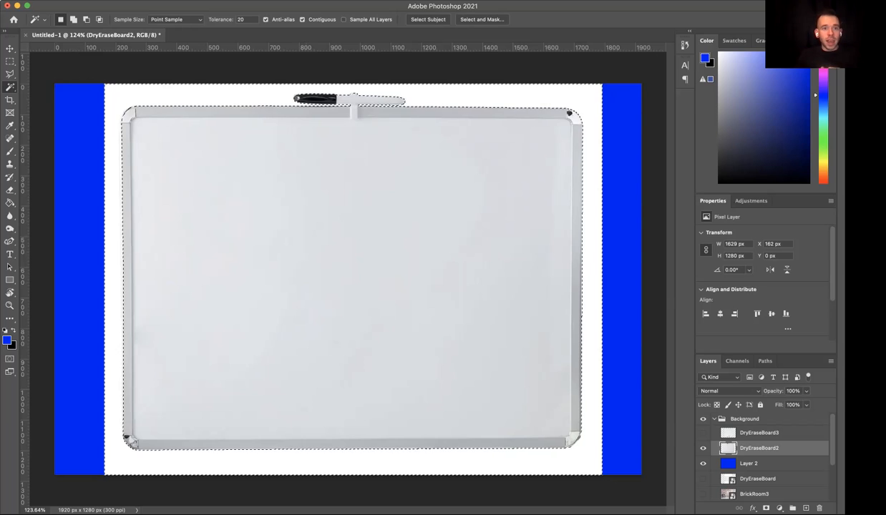
- Smooth the background selection with a sample radius of 10 pixels
{"action": "left_click", "coordinate": [159, 1]}
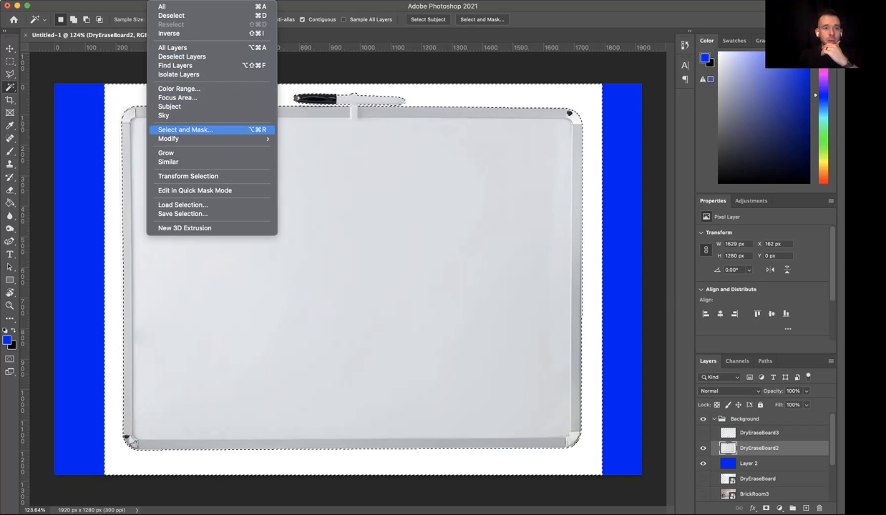
{"action": "mouse_move", "coordinate": [214, 138]}
{"action": "left_click", "coordinate": [300, 147]}
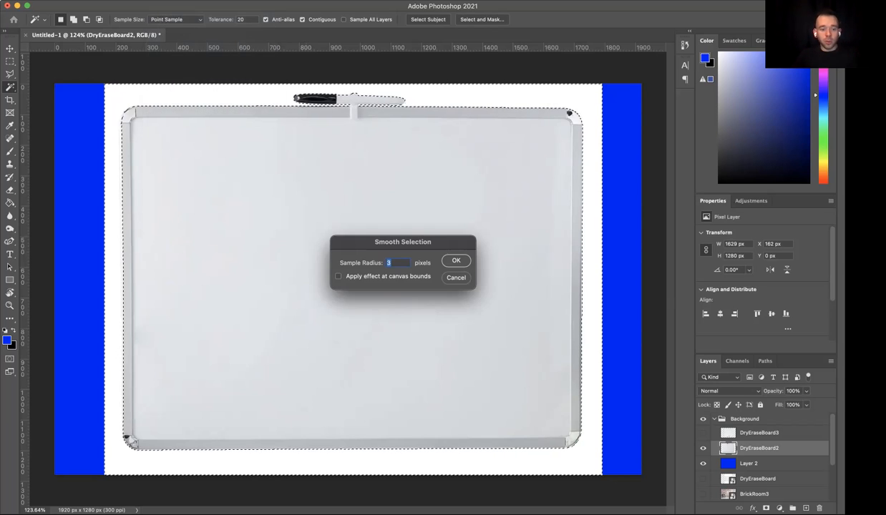
{"action": "type", "text": "10"}
{"action": "key", "text": "Return"}
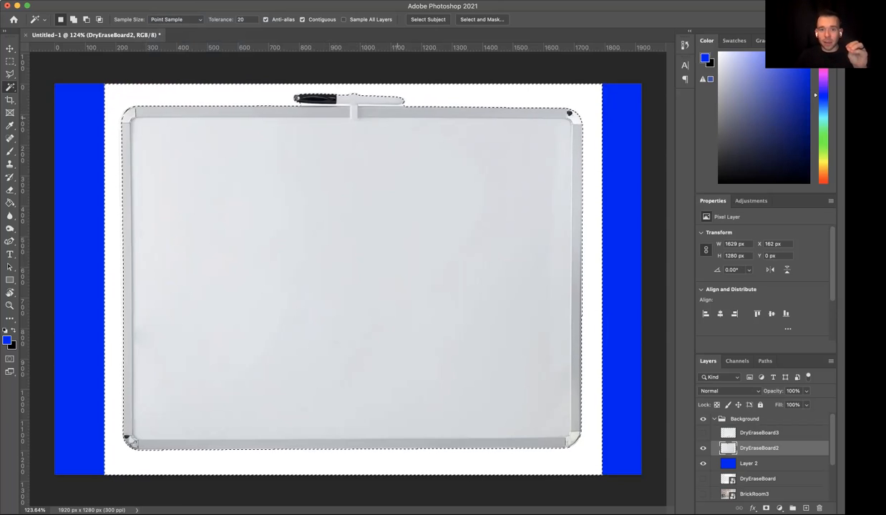
- Try deleting the white background with the 10-pixel smoothed selection, undo the deletion, and clear the selection
{"action": "key", "text": "Delete"}
{"action": "key", "text": "ctrl+d"}
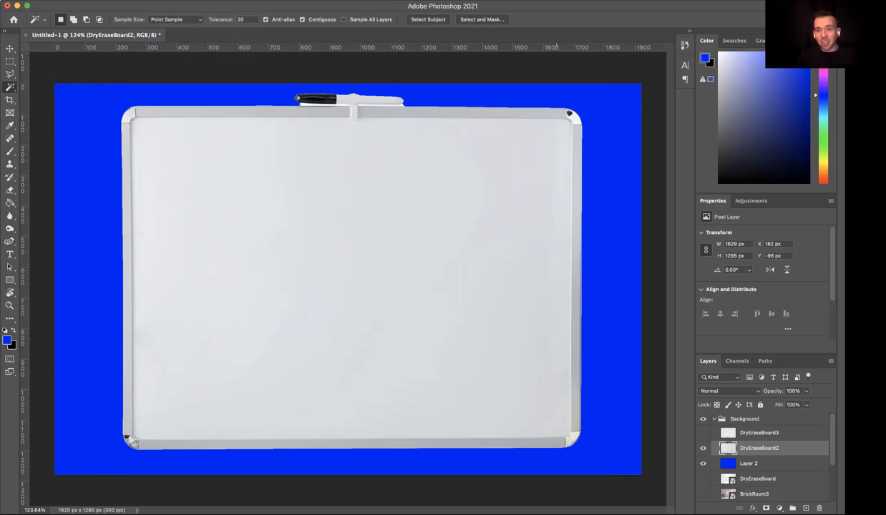
{"action": "key", "text": "ctrl+z"}
{"action": "key", "text": "ctrl+z"}
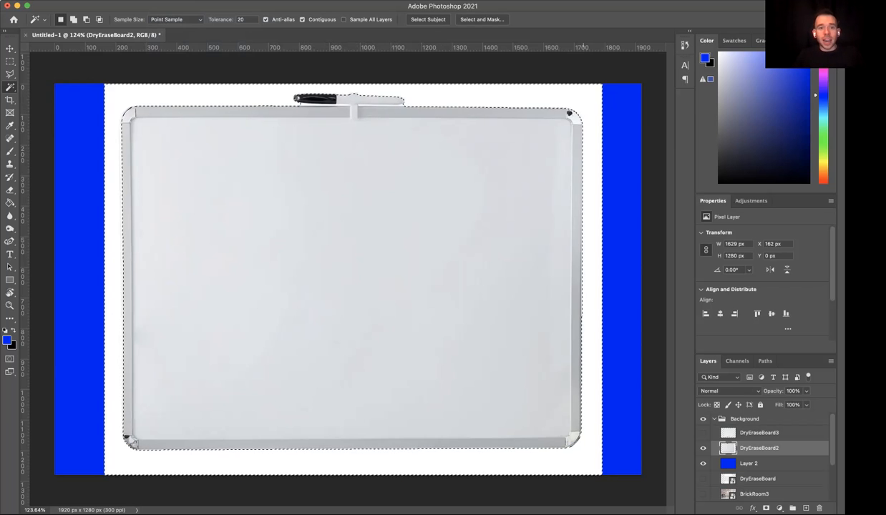
{"action": "key", "text": "ctrl+d"}
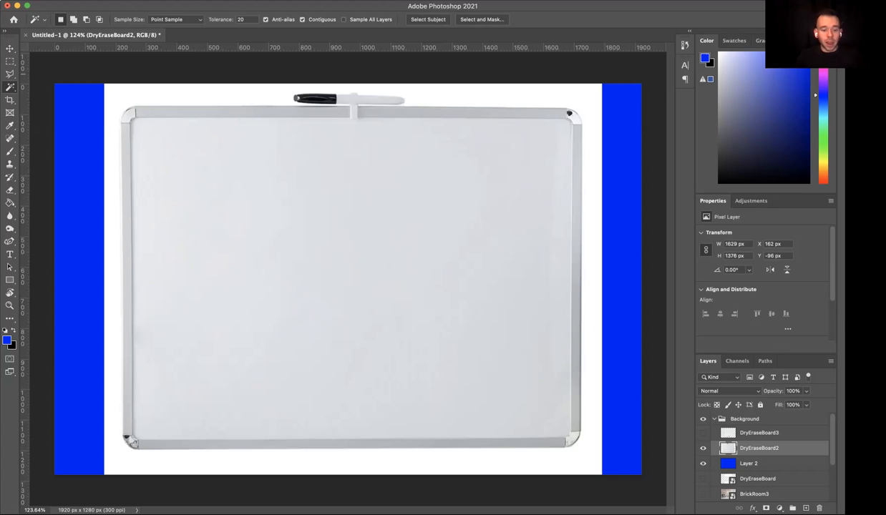
- Erase a strip of white background above the whiteboard's top edge, from the marker cap to the upper-left corner
{"action": "key", "text": "e"}
{"action": "scroll", "coordinate": [348, 279], "scroll_direction": "up", "scroll_amount": 5}
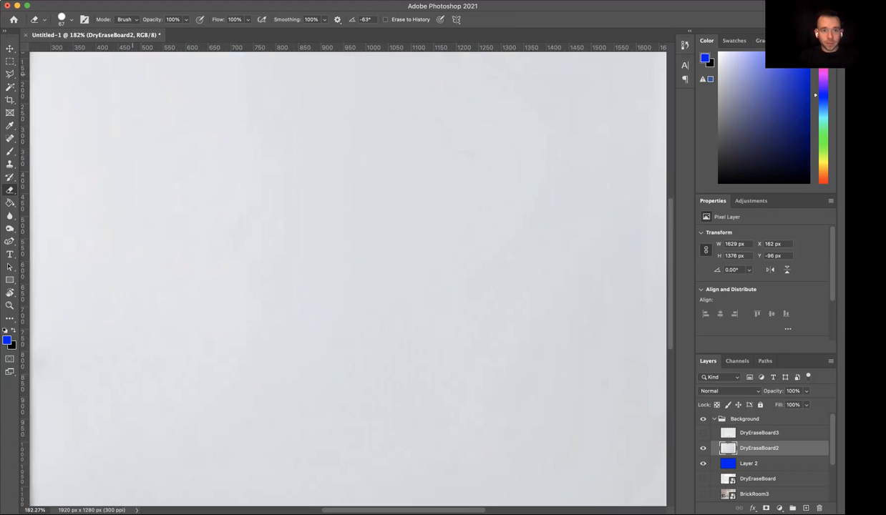
{"action": "scroll", "coordinate": [348, 279], "scroll_direction": "up", "scroll_amount": 7}
{"action": "scroll", "coordinate": [348, 279], "scroll_direction": "down", "scroll_amount": 3}
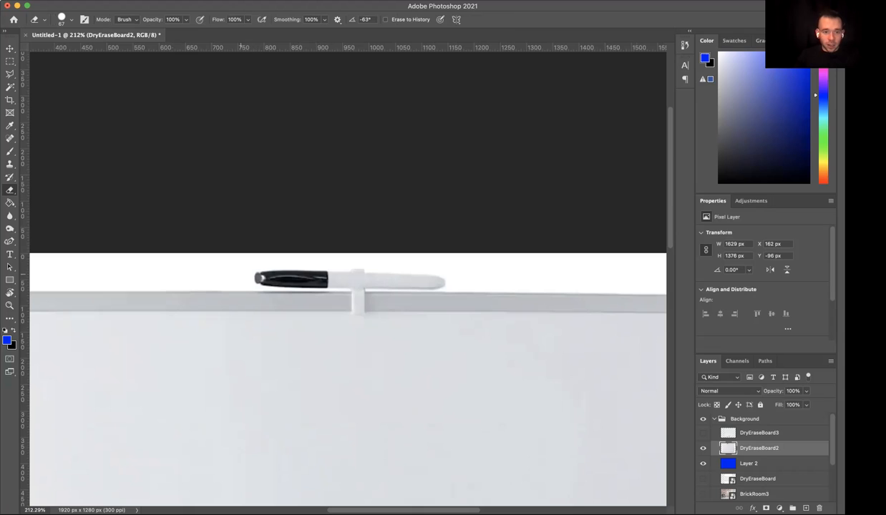
{"action": "left_click", "coordinate": [238, 274]}
{"action": "scroll", "coordinate": [237, 274], "scroll_direction": "left", "scroll_amount": 5}
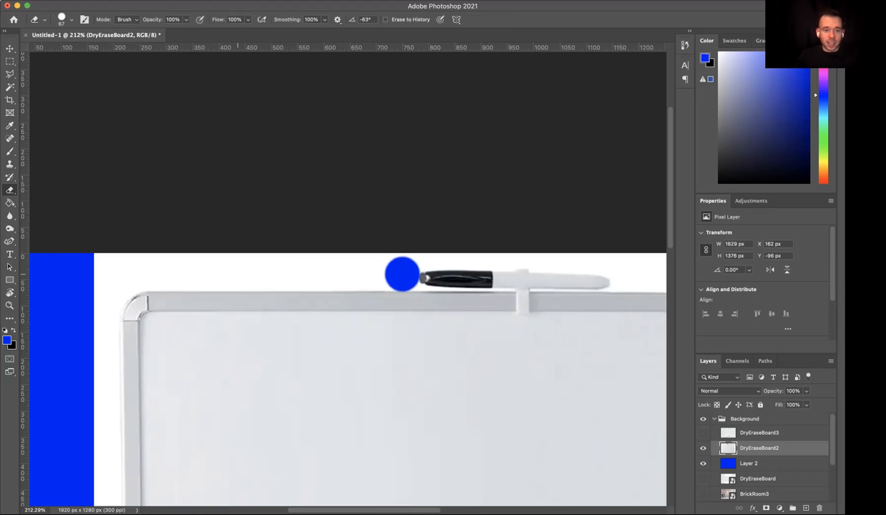
{"action": "mouse_move", "coordinate": [402, 274]}
{"action": "left_mouse_down"}
{"action": "mouse_move", "coordinate": [161, 275]}
{"action": "mouse_move", "coordinate": [125, 278]}
{"action": "mouse_move", "coordinate": [116, 291]}
{"action": "left_mouse_up"}
{"action": "scroll", "coordinate": [347, 358], "scroll_direction": "down", "scroll_amount": 3}
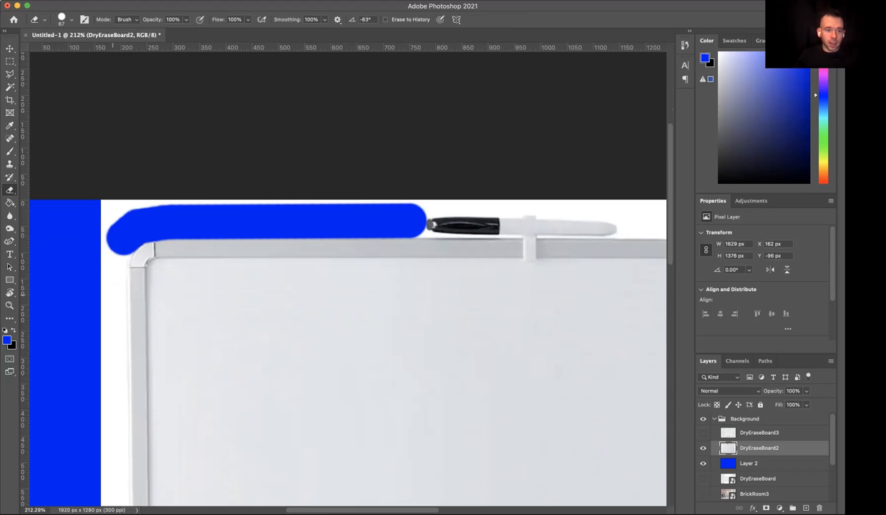
- Erase the white background around the whiteboard's upper-left corner and down its left edge to the lower-left corner
{"action": "left_click_drag", "start_coordinate": [120, 243], "coordinate": [115, 256]}
{"action": "left_click", "coordinate": [112, 269], "text": "shift"}
{"action": "scroll", "coordinate": [113, 270], "scroll_direction": "down", "scroll_amount": 10}
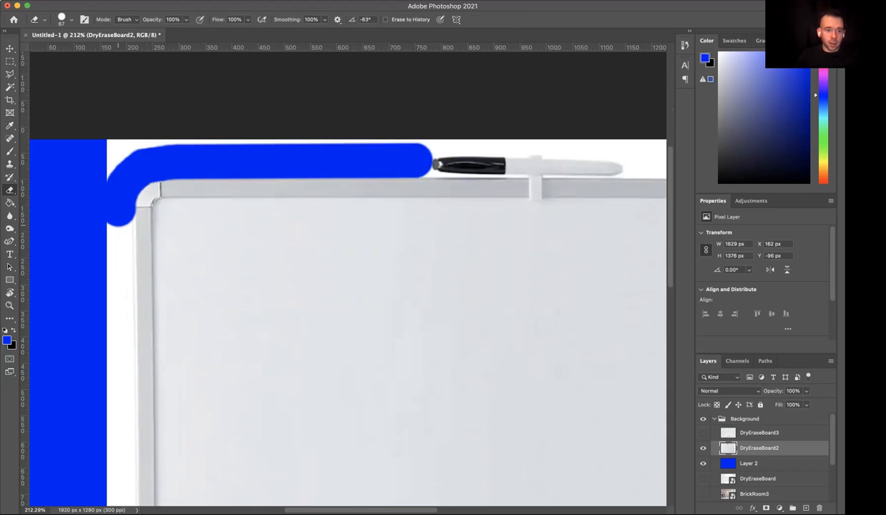
{"action": "left_click", "coordinate": [121, 279], "text": "shift"}
{"action": "scroll", "coordinate": [122, 283], "scroll_direction": "down", "scroll_amount": 11}
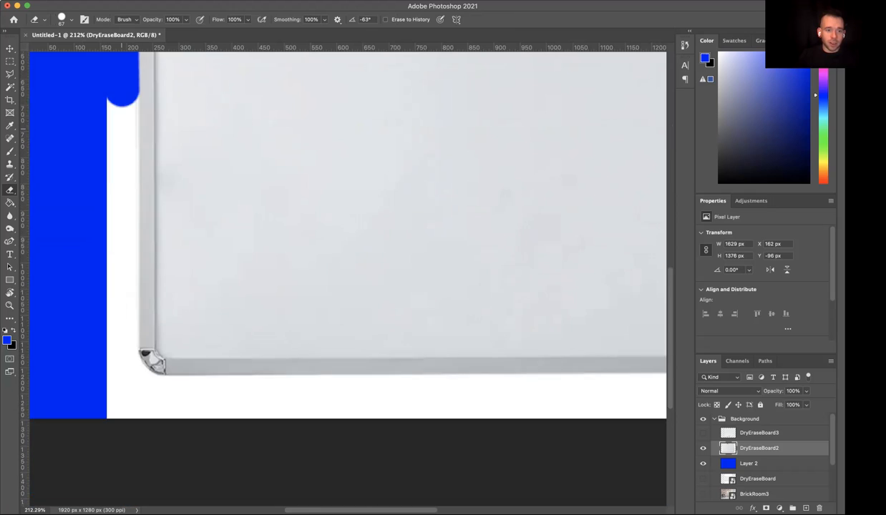
{"action": "left_click", "coordinate": [123, 274], "text": "shift"}
{"action": "scroll", "coordinate": [123, 274], "scroll_direction": "up", "scroll_amount": 6}
{"action": "scroll", "coordinate": [123, 279], "scroll_direction": "down", "scroll_amount": 5}
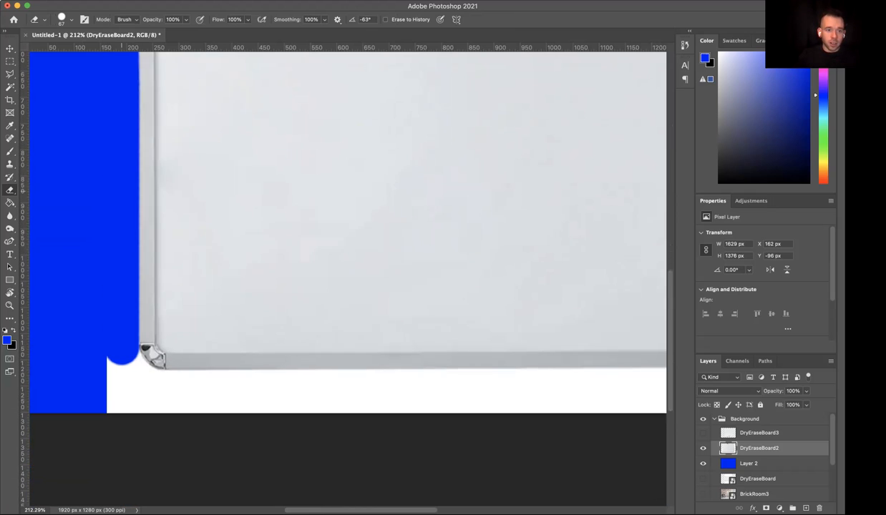
- Erase the white background around the whiteboard's lower-left corner and along its bottom edge to the lower-right corner
{"action": "left_click", "coordinate": [139, 323], "text": "shift"}
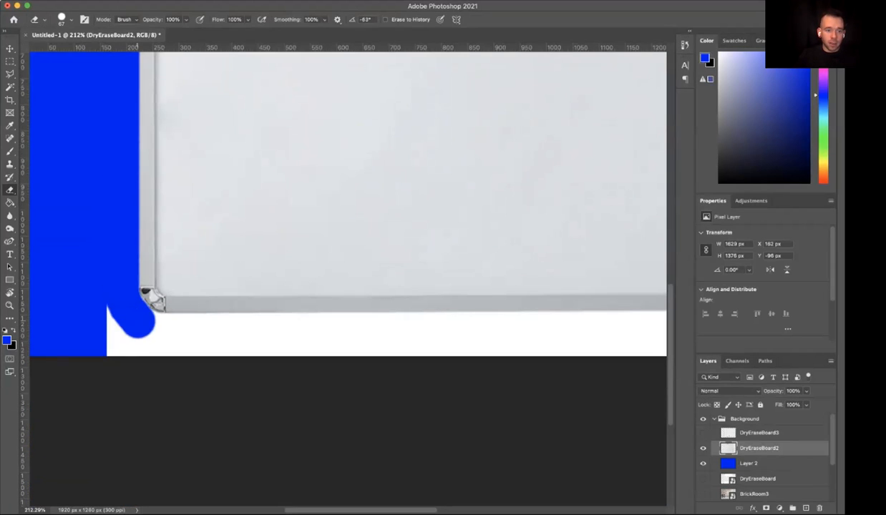
{"action": "left_click", "coordinate": [155, 330], "text": "shift"}
{"action": "left_click", "coordinate": [179, 331], "text": "shift"}
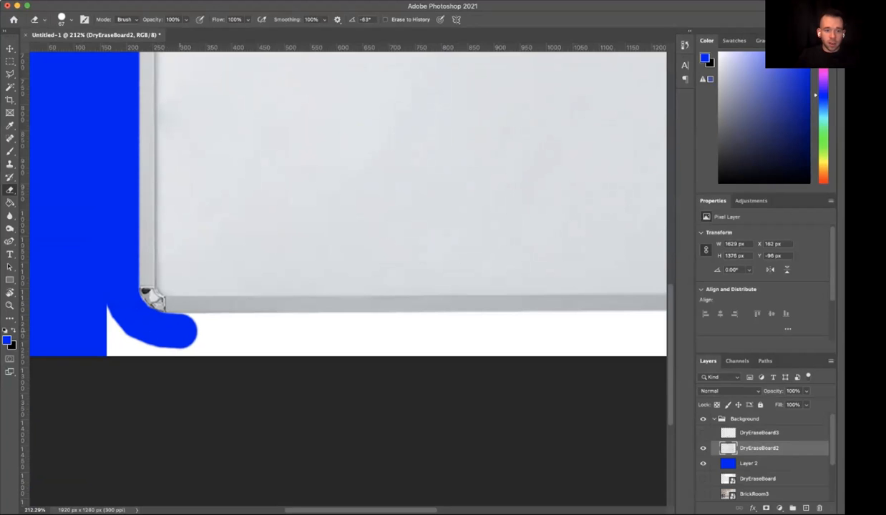
{"action": "scroll", "coordinate": [184, 329], "scroll_direction": "right", "scroll_amount": 15}
{"action": "scroll", "coordinate": [190, 328], "scroll_direction": "left", "scroll_amount": 15}
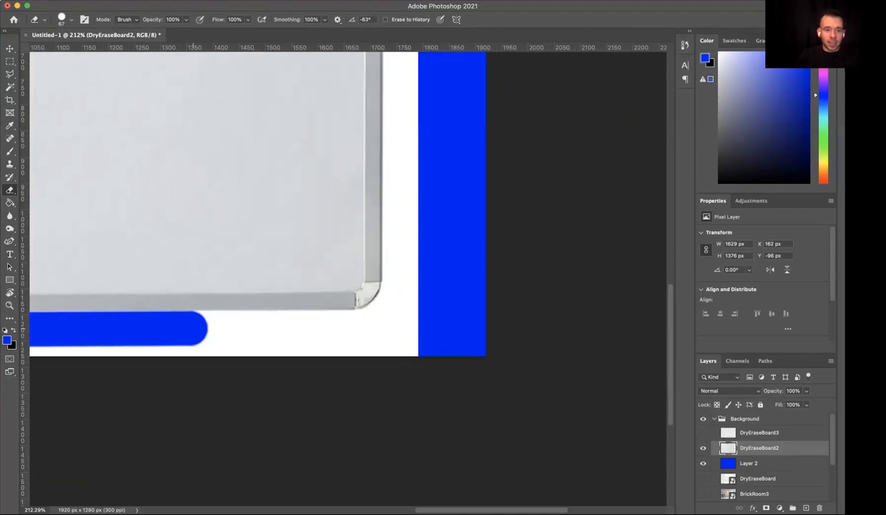
{"action": "scroll", "coordinate": [190, 329], "scroll_direction": "right", "scroll_amount": 15}
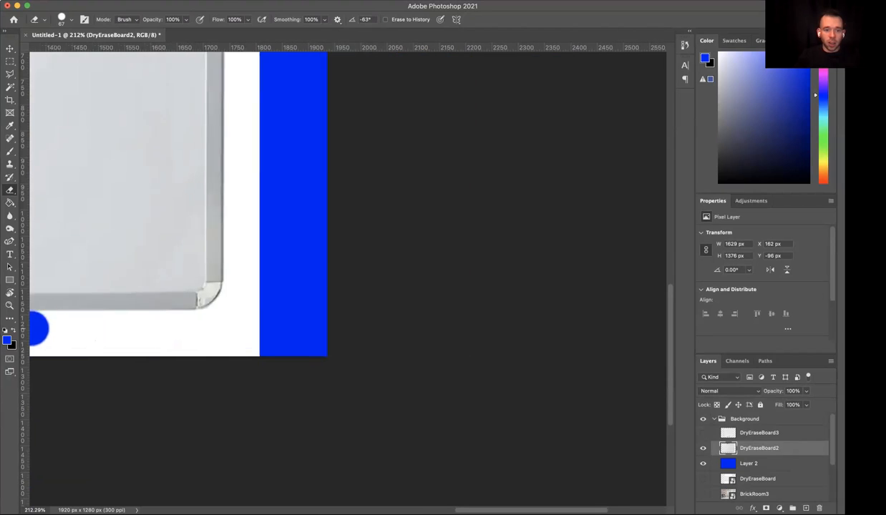
{"action": "left_click", "coordinate": [156, 324], "text": "shift"}
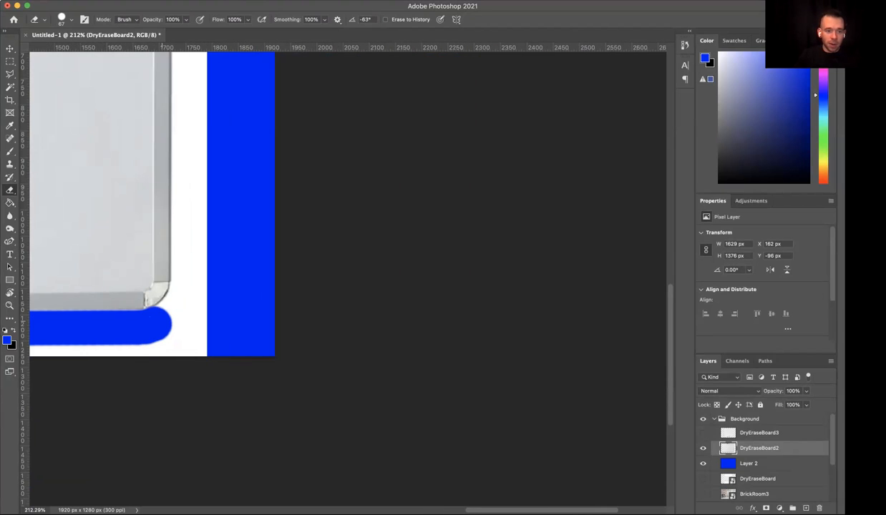
- Erase the white background around the whiteboard's lower-right corner and up its right edge to the upper-right corner
{"action": "mouse_move", "coordinate": [159, 328]}
{"action": "left_mouse_down"}
{"action": "mouse_move", "coordinate": [177, 310]}
{"action": "mouse_move", "coordinate": [187, 264]}
{"action": "left_mouse_up"}
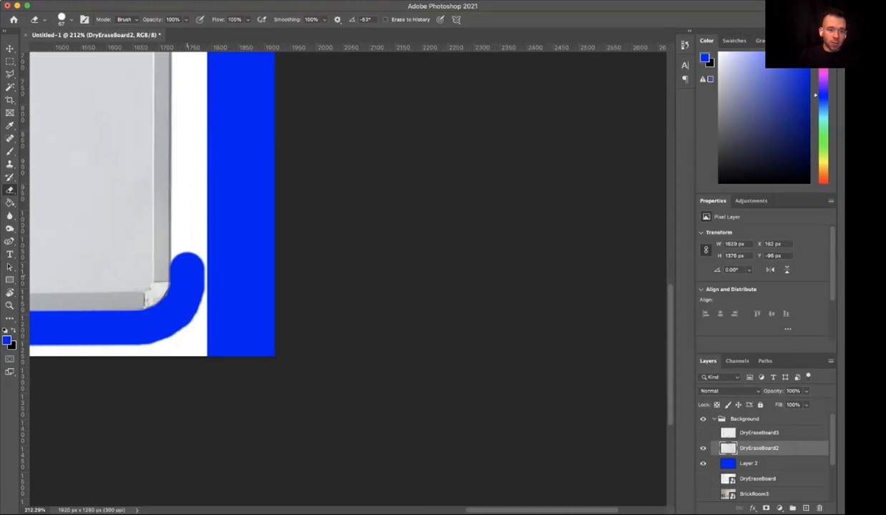
{"action": "scroll", "coordinate": [198, 263], "scroll_direction": "up", "scroll_amount": 15}
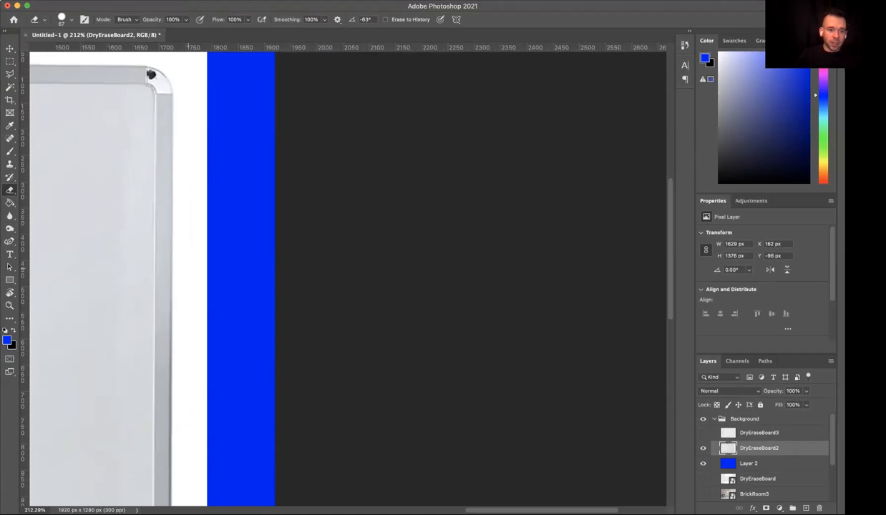
{"action": "left_click_drag", "start_coordinate": [189, 267], "coordinate": [189, 501]}
{"action": "scroll", "coordinate": [190, 286], "scroll_direction": "up", "scroll_amount": 5}
{"action": "left_click_drag", "start_coordinate": [189, 415], "coordinate": [189, 227]}
{"action": "left_click", "coordinate": [170, 207], "text": "shift"}
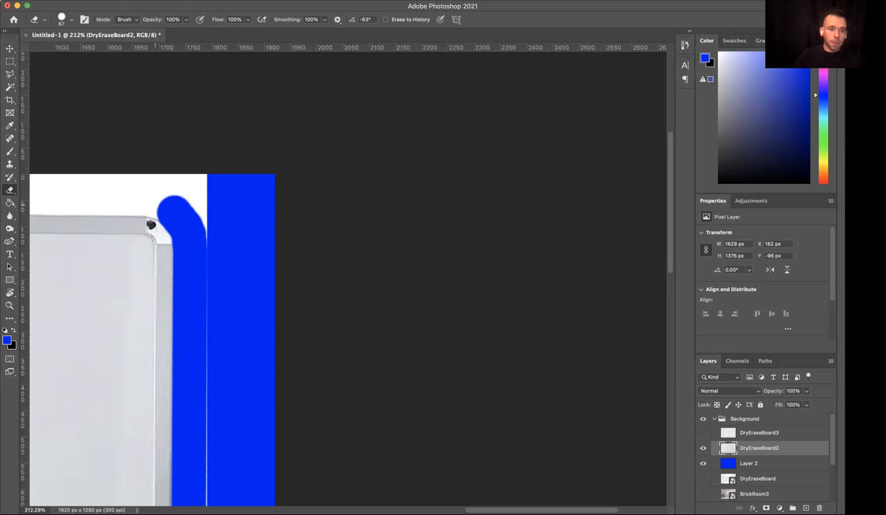
{"action": "left_click", "coordinate": [161, 203], "text": "shift"}
- Erase the white background above the whiteboard's top edge from the upper-right corner to the marker's light-coloured end
{"action": "scroll", "coordinate": [167, 201], "scroll_direction": "left", "scroll_amount": 2}
{"action": "scroll", "coordinate": [167, 201], "scroll_direction": "left", "scroll_amount": 4}
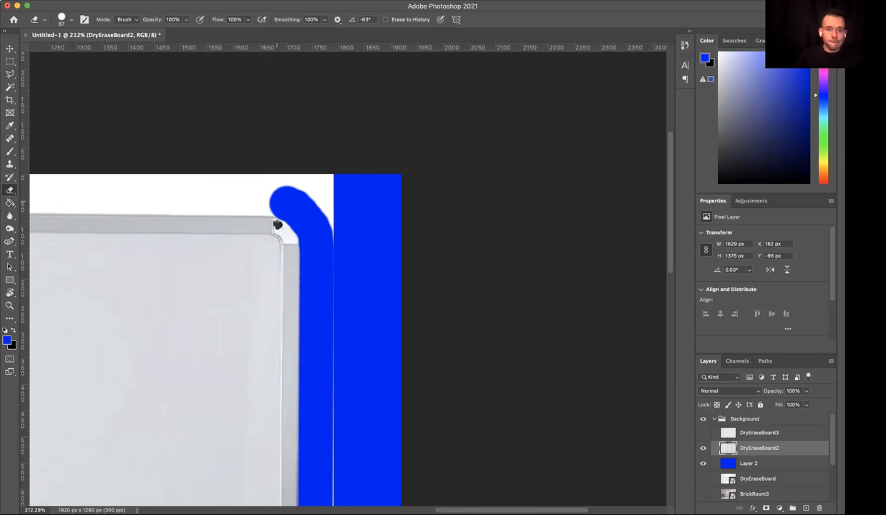
{"action": "left_click", "coordinate": [270, 199], "text": "shift"}
{"action": "scroll", "coordinate": [269, 199], "scroll_direction": "left", "scroll_amount": 18}
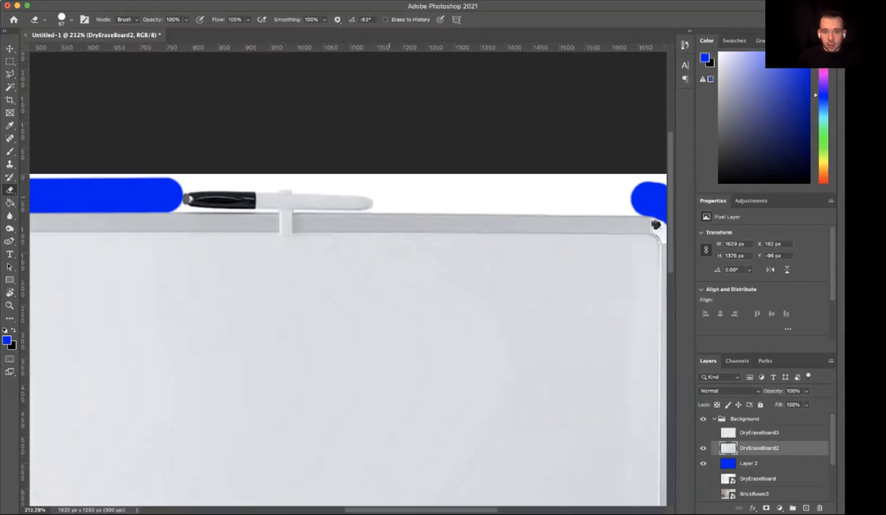
{"action": "left_click", "coordinate": [387, 192], "text": "shift"}
{"action": "left_click", "coordinate": [373, 183]}
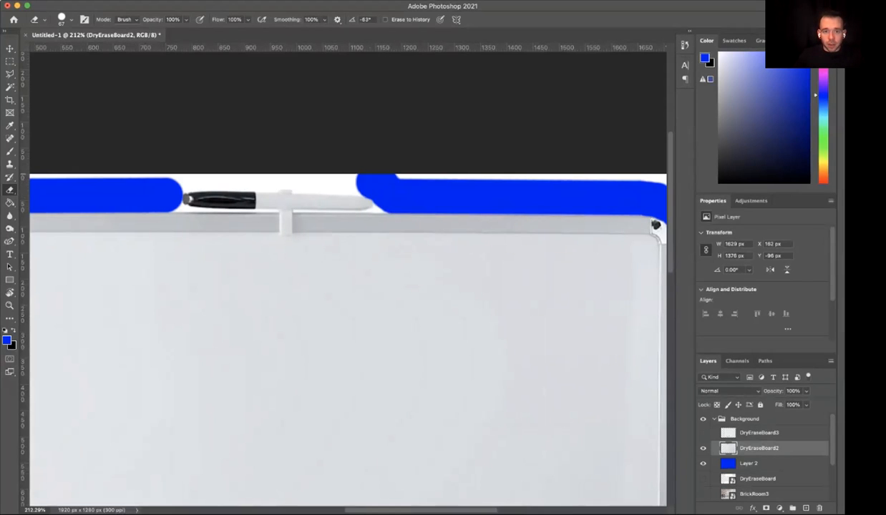
- Erase the white background above the marker until it joins the erased strip beyond the black cap
{"action": "left_click", "coordinate": [320, 176], "text": "shift"}
{"action": "left_click", "coordinate": [303, 176], "text": "shift"}
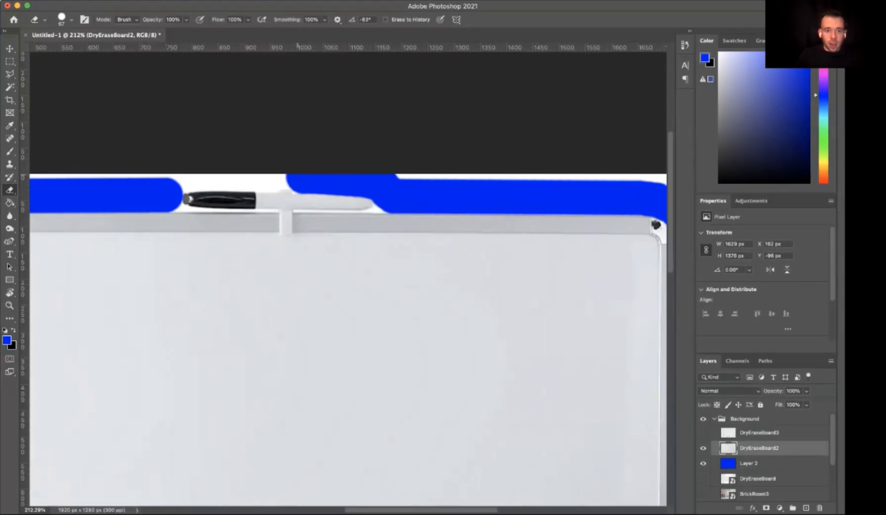
{"action": "left_click", "coordinate": [294, 174], "text": "shift"}
{"action": "left_click", "coordinate": [279, 173], "text": "shift"}
{"action": "left_click", "coordinate": [270, 173], "text": "shift"}
{"action": "left_click", "coordinate": [232, 174], "text": "shift"}
{"action": "left_click", "coordinate": [199, 174], "text": "shift"}
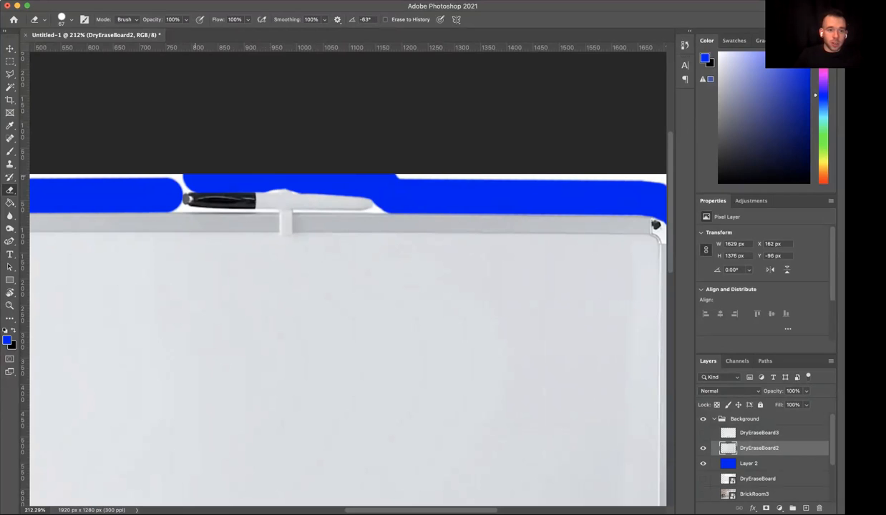
{"action": "left_click", "coordinate": [172, 174], "text": "shift"}
{"action": "left_click", "coordinate": [154, 174], "text": "shift"}
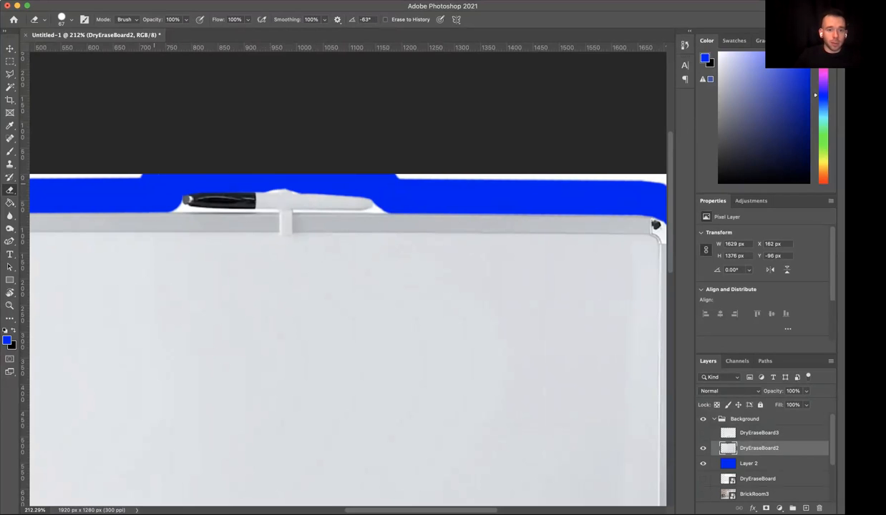
- Hide the DryEraseBoard2 layer and show the DryEraseBoard3 layer, with the whole document in view
{"action": "key", "text": "super+0"}
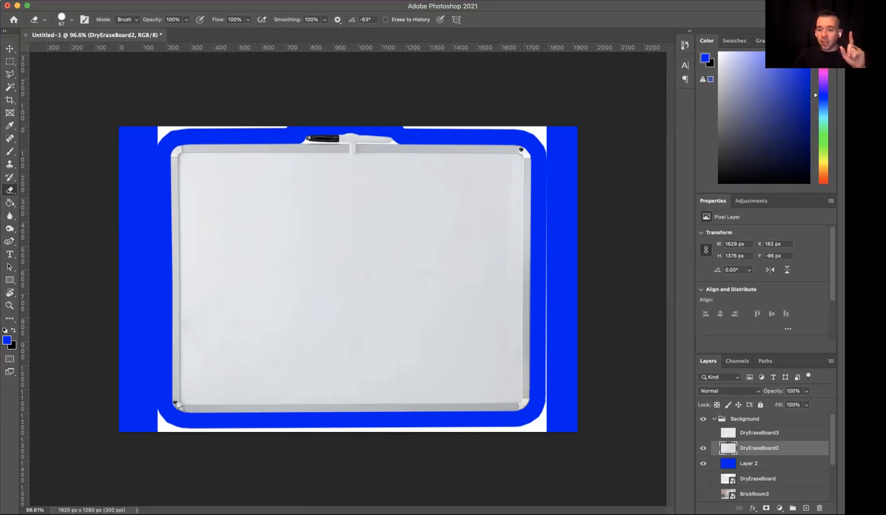
{"action": "left_click", "coordinate": [702, 448]}
{"action": "left_click", "coordinate": [702, 433]}
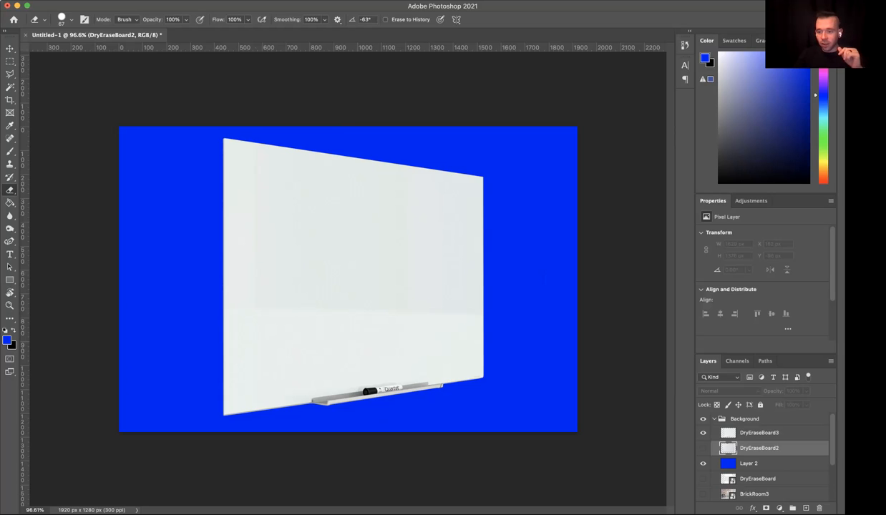
- Try Bevel & Emboss on the DryEraseBoard3 layer, switch it off, and cancel the layer style changes
{"action": "right_click", "coordinate": [752, 432]}
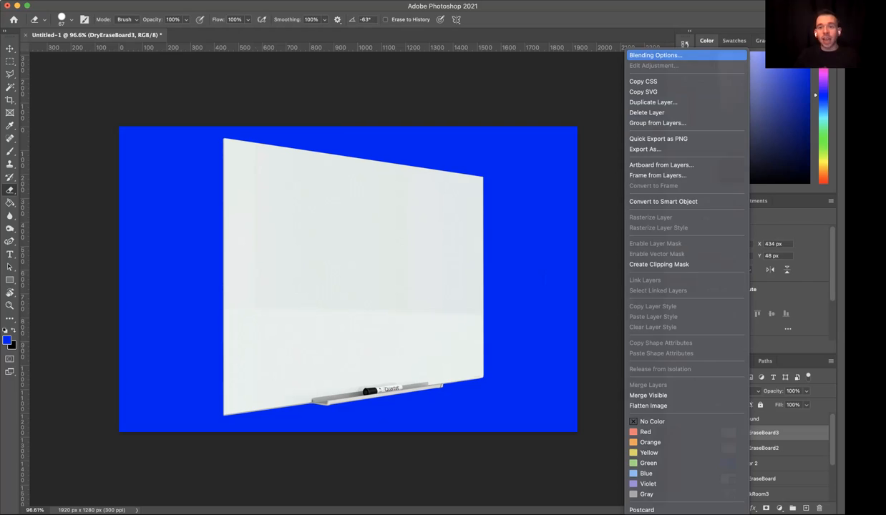
{"action": "left_click", "coordinate": [655, 55]}
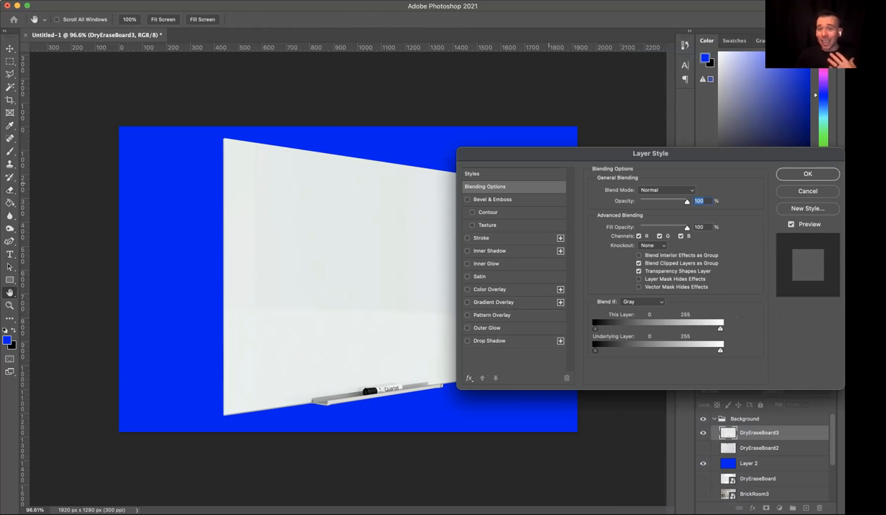
{"action": "left_click_drag", "start_coordinate": [651, 154], "coordinate": [725, 169]}
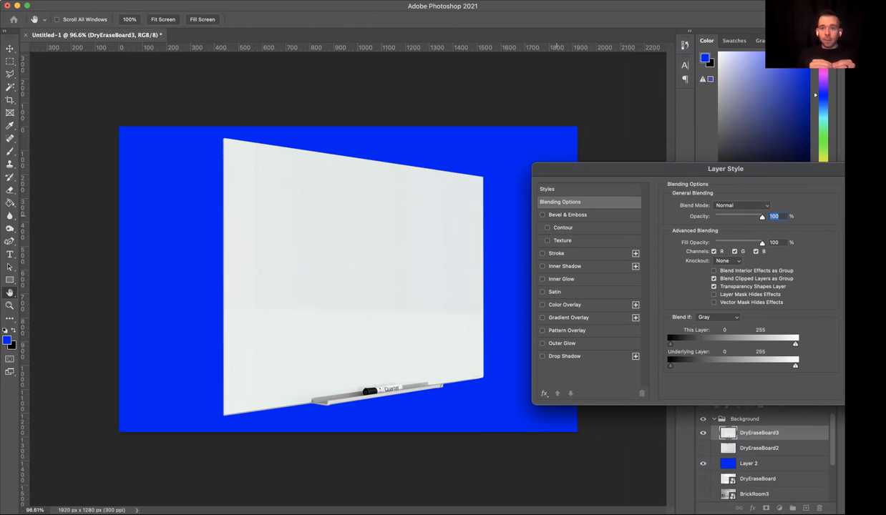
{"action": "left_click", "coordinate": [543, 214]}
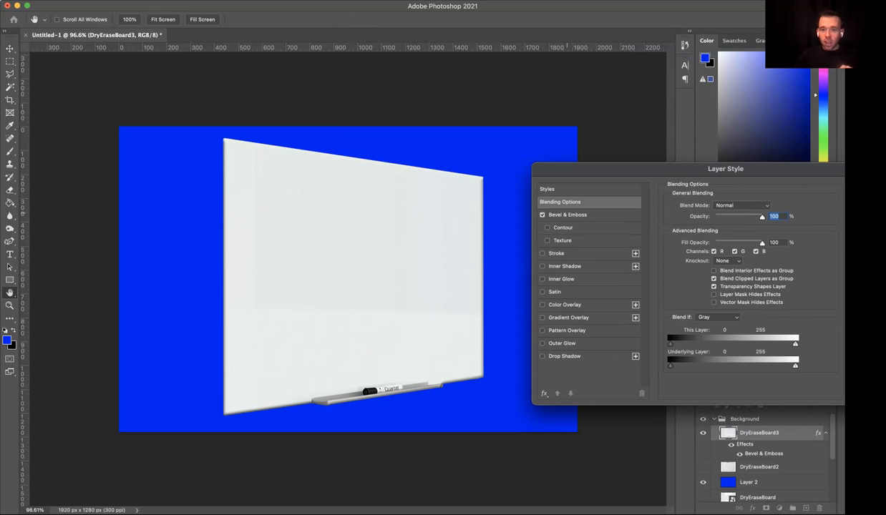
{"action": "left_click", "coordinate": [543, 215]}
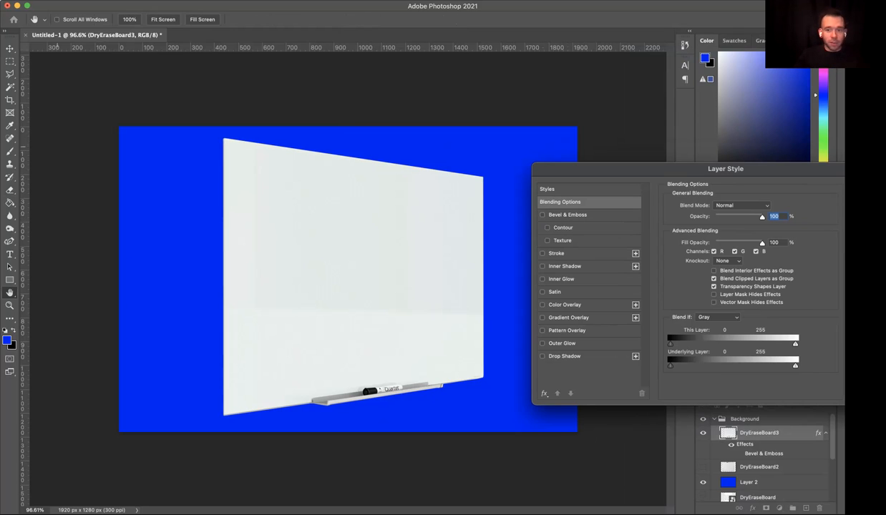
{"action": "left_click_drag", "start_coordinate": [637, 169], "coordinate": [455, 170]}
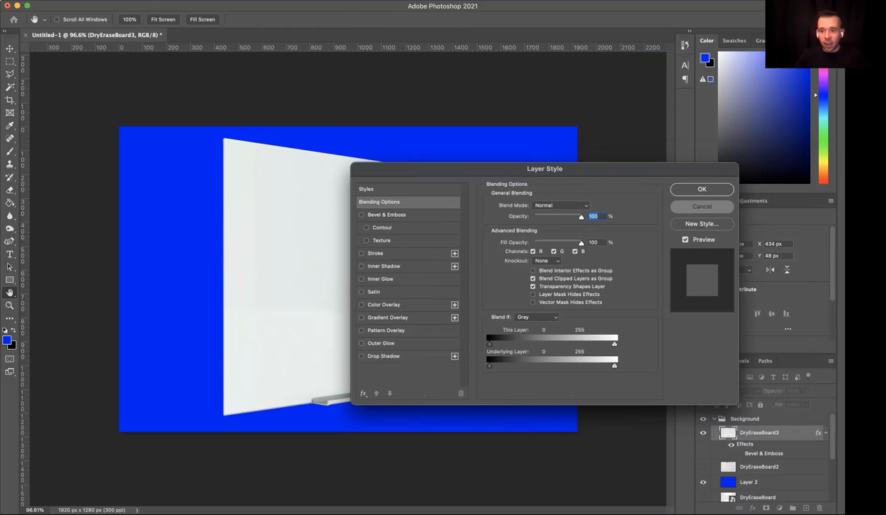
{"action": "left_click", "coordinate": [702, 206]}
- Make a trial blue Brush stroke beside the whiteboard, undo it, and swap the foreground color to black
{"action": "key", "text": "b"}
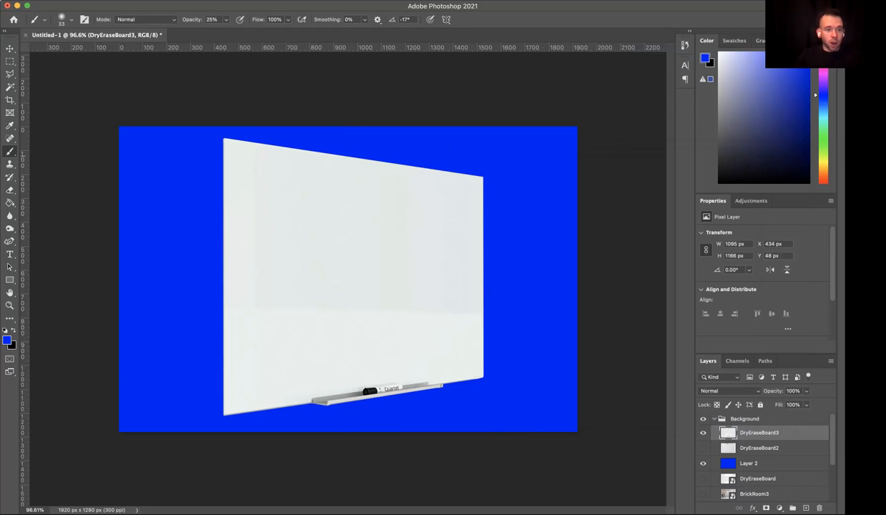
{"action": "left_click_drag", "start_coordinate": [175, 229], "coordinate": [174, 284]}
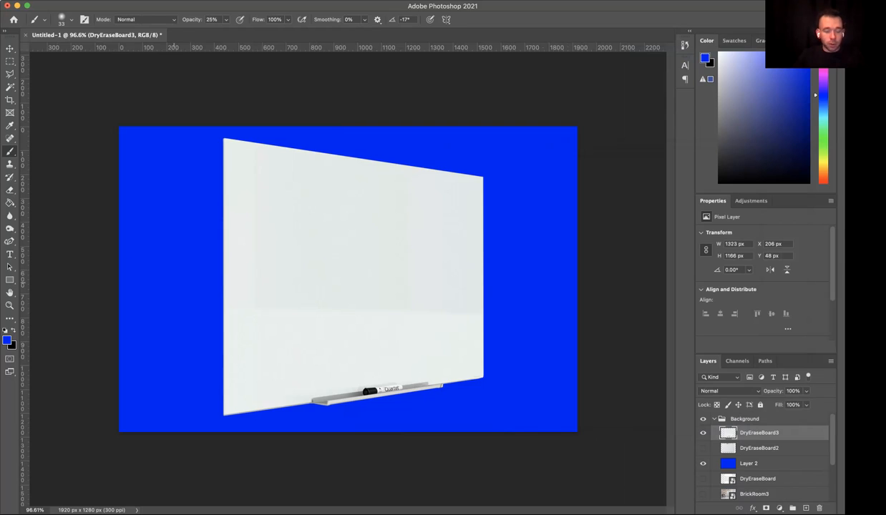
{"action": "key", "text": "super+z"}
{"action": "key", "text": "x"}
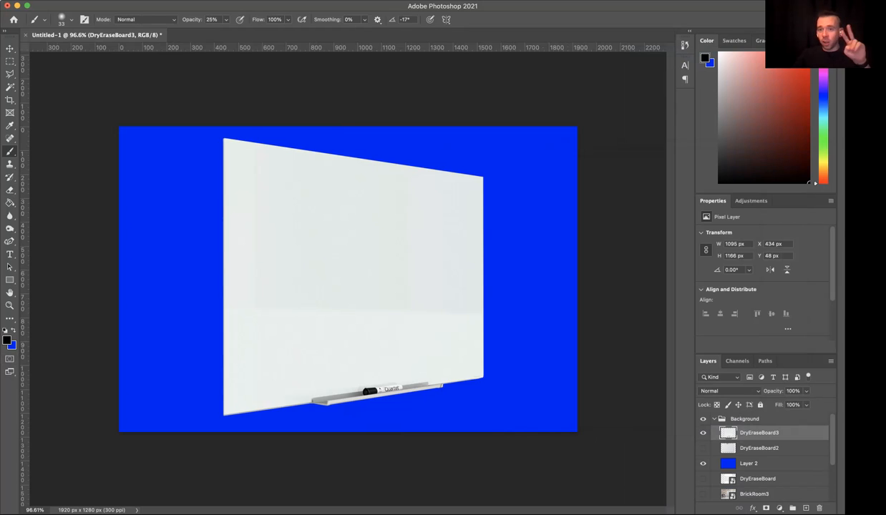
{"action": "key", "text": "x"}
{"action": "key", "text": "x"}
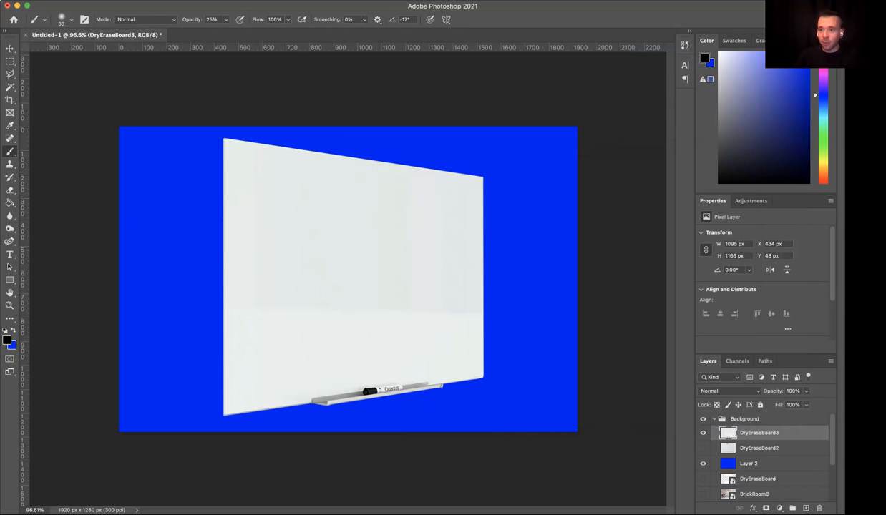
- Undo a trial 25% opacity stroke and paint a black vertical stroke at 100% opacity left of the whiteboard on DryEraseBoard3
{"action": "left_click_drag", "start_coordinate": [167, 174], "coordinate": [164, 297]}
{"action": "key", "text": "super+z"}
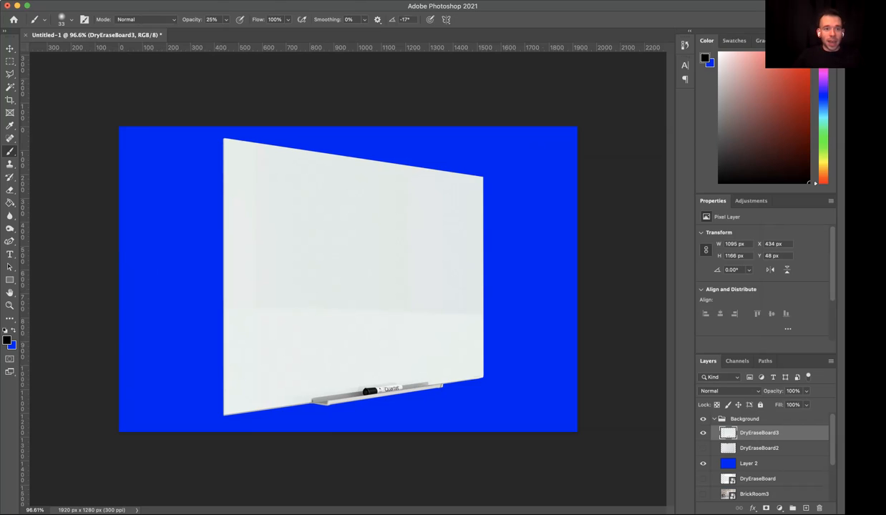
{"action": "key", "text": "0"}
{"action": "mouse_move", "coordinate": [162, 176]}
{"action": "left_mouse_down"}
{"action": "mouse_move", "coordinate": [154, 342]}
{"action": "mouse_move", "coordinate": [161, 179]}
{"action": "mouse_move", "coordinate": [161, 329]}
{"action": "mouse_move", "coordinate": [166, 209]}
{"action": "left_mouse_up"}
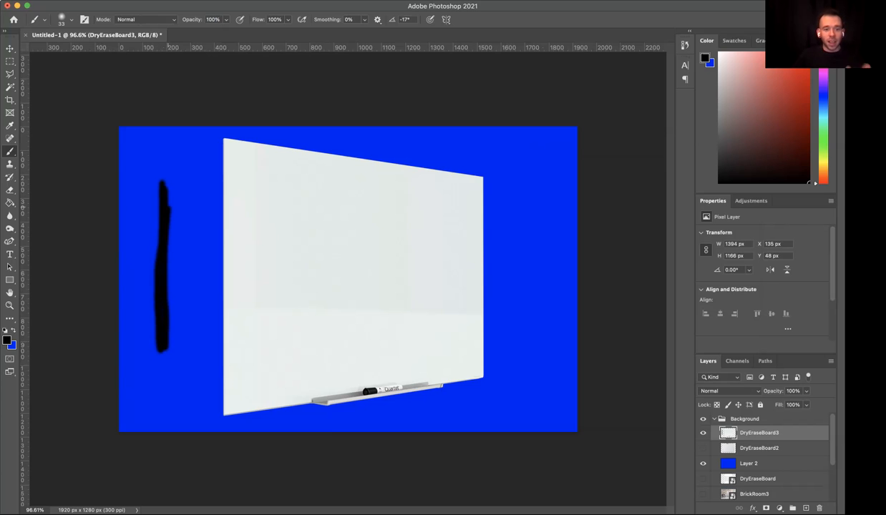
- Enable Bevel & Emboss on the DryEraseBoard3 layer and move the Layer Style dialog aside to reveal the whiteboard
{"action": "right_click", "coordinate": [763, 432]}
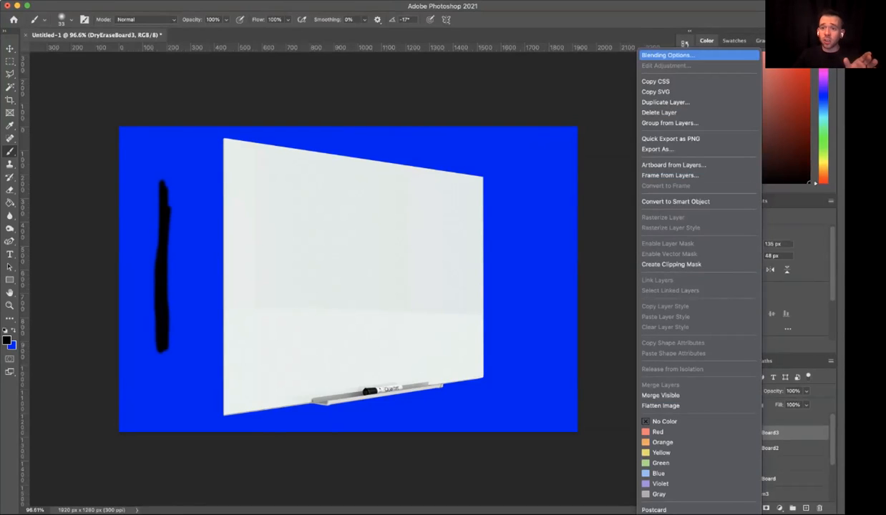
{"action": "left_click", "coordinate": [667, 56]}
{"action": "left_click", "coordinate": [361, 214]}
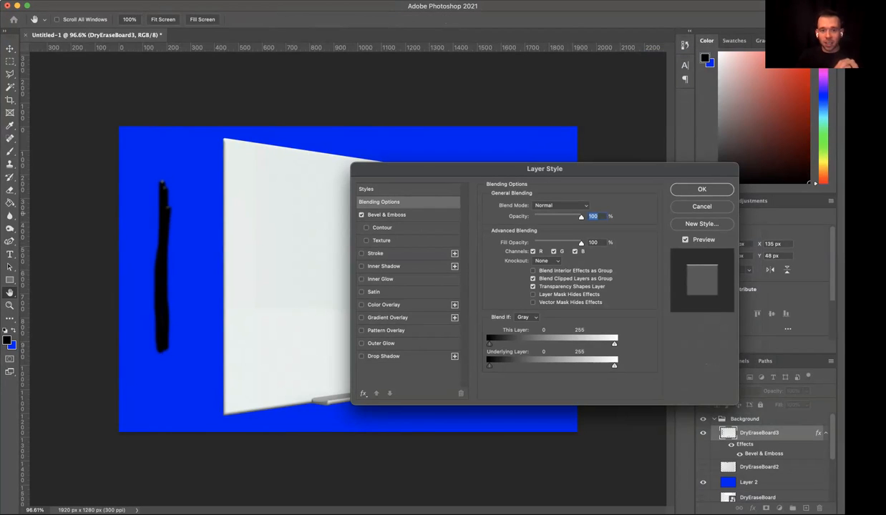
{"action": "left_click_drag", "start_coordinate": [501, 169], "coordinate": [607, 169]}
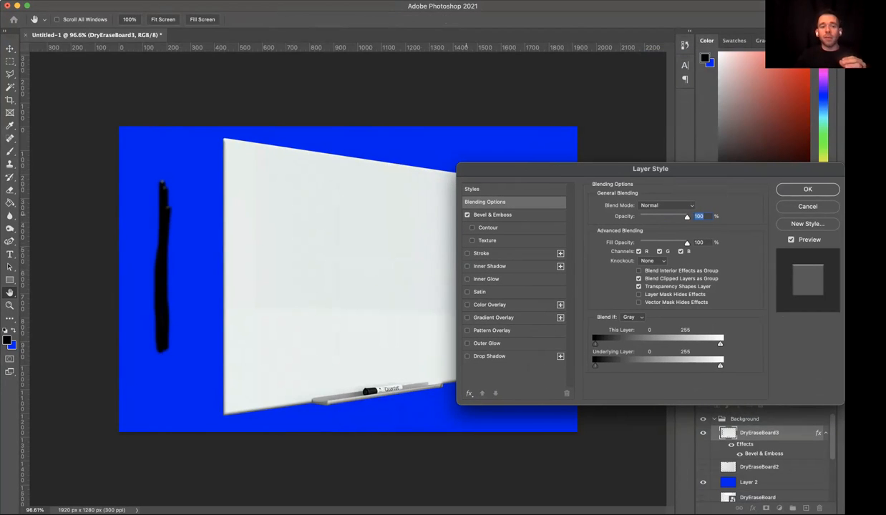
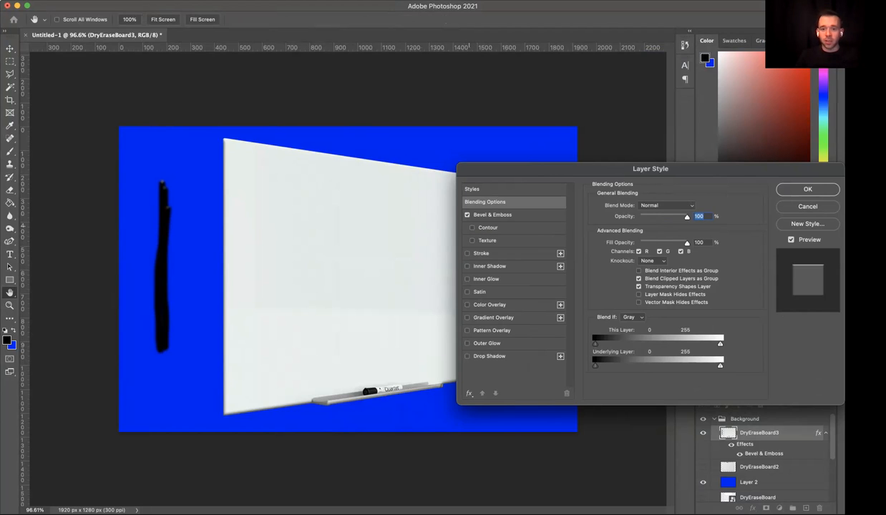
- Try the Bevel & Emboss Texture on DryEraseBoard3, switch it off, and move the Layer Style dialog clear of the whiteboard
{"action": "left_click", "coordinate": [472, 241]}
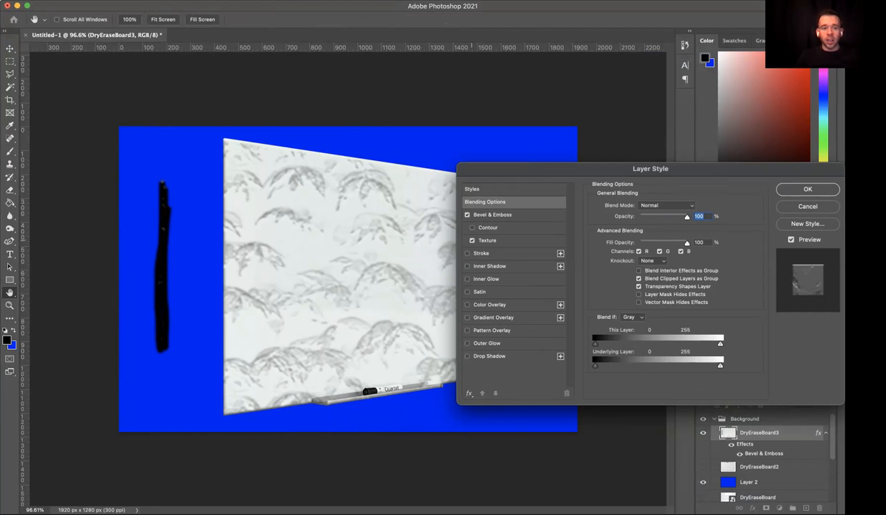
{"action": "left_click", "coordinate": [471, 240]}
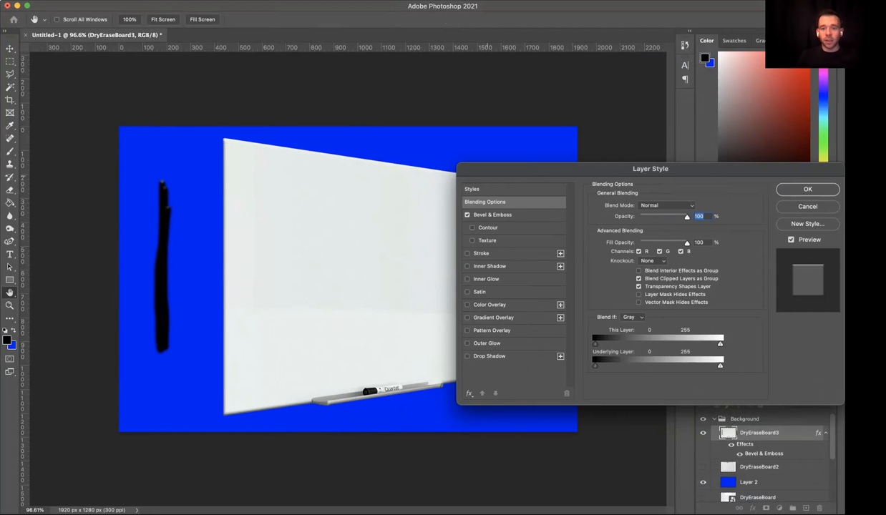
{"action": "left_click_drag", "start_coordinate": [487, 170], "coordinate": [541, 164]}
- Add a black outside Stroke of 14 px to the DryEraseBoard3 layer and apply the layer style
{"action": "left_click", "coordinate": [523, 247]}
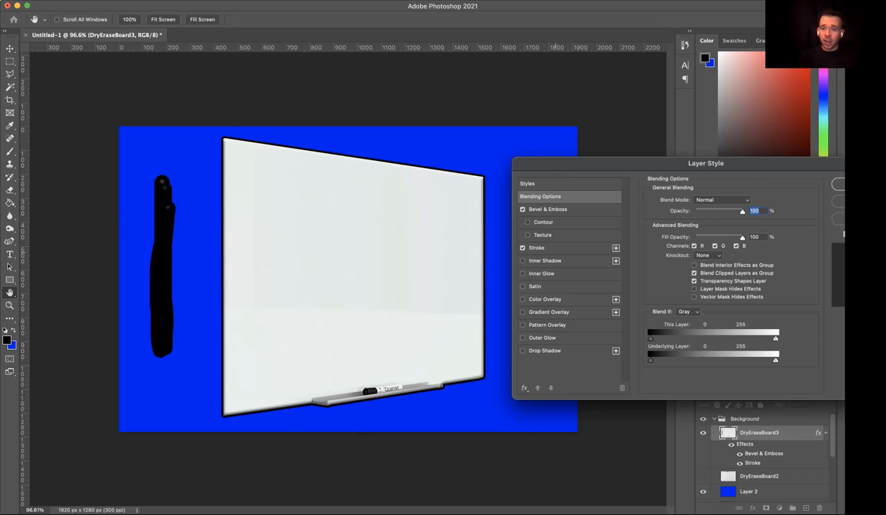
{"action": "left_click", "coordinate": [538, 248]}
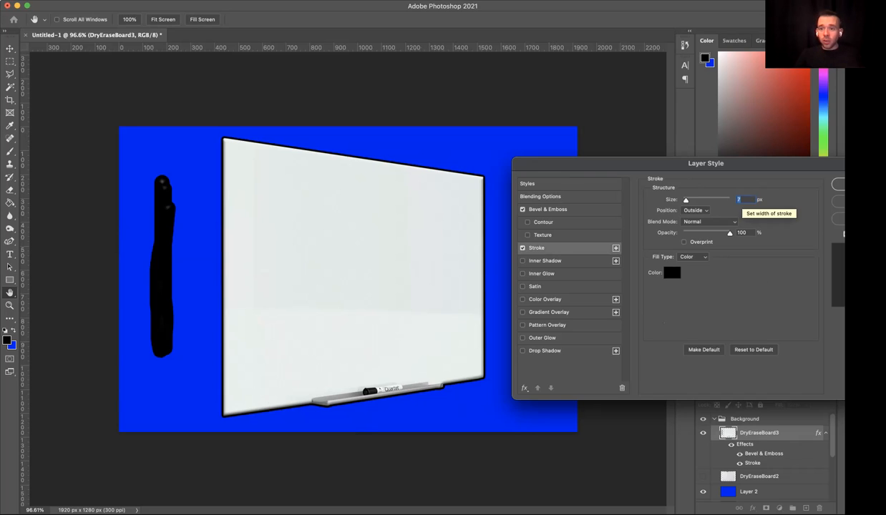
{"action": "key", "text": "Down"}
{"action": "key", "text": "Down"}
{"action": "key", "text": "Down"}
{"action": "key", "text": "Up"}
{"action": "key", "text": "Up"}
{"action": "key", "text": "Up"}
{"action": "key", "text": "Up"}
{"action": "key", "text": "Up"}
{"action": "key", "text": "Up"}
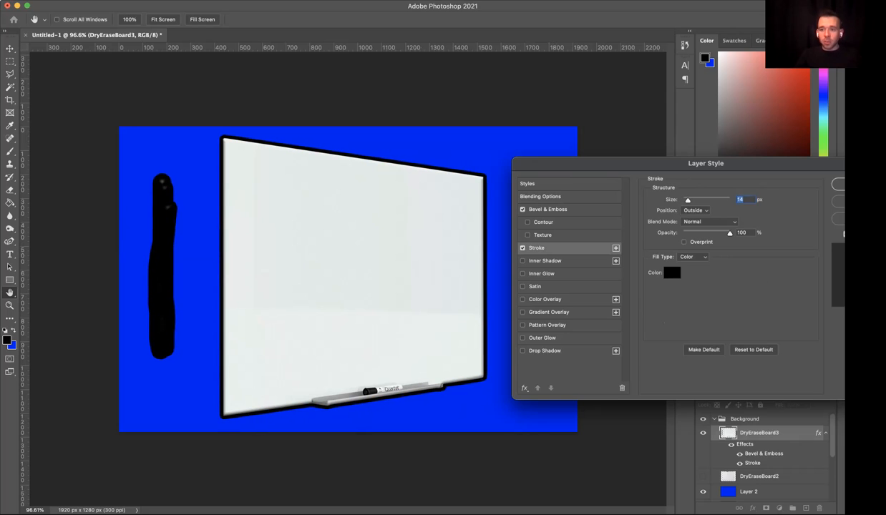
{"action": "key", "text": "Return"}
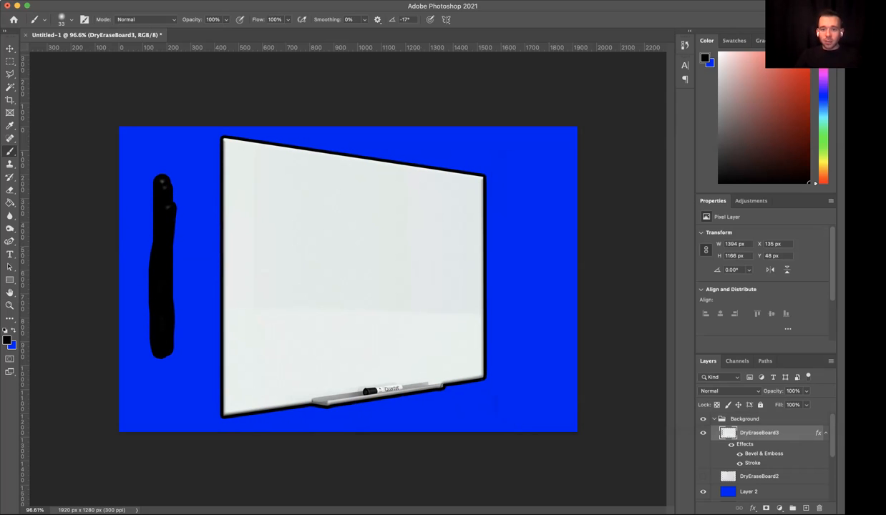
- Move the DryEraseBoard3 layer to X 290 px, Y 34 px and switch off its Stroke effect
{"action": "key", "text": "v"}
{"action": "mouse_move", "coordinate": [427, 214]}
{"action": "left_mouse_down"}
{"action": "mouse_move", "coordinate": [461, 214]}
{"action": "mouse_move", "coordinate": [413, 214]}
{"action": "mouse_move", "coordinate": [465, 209]}
{"action": "left_mouse_up"}
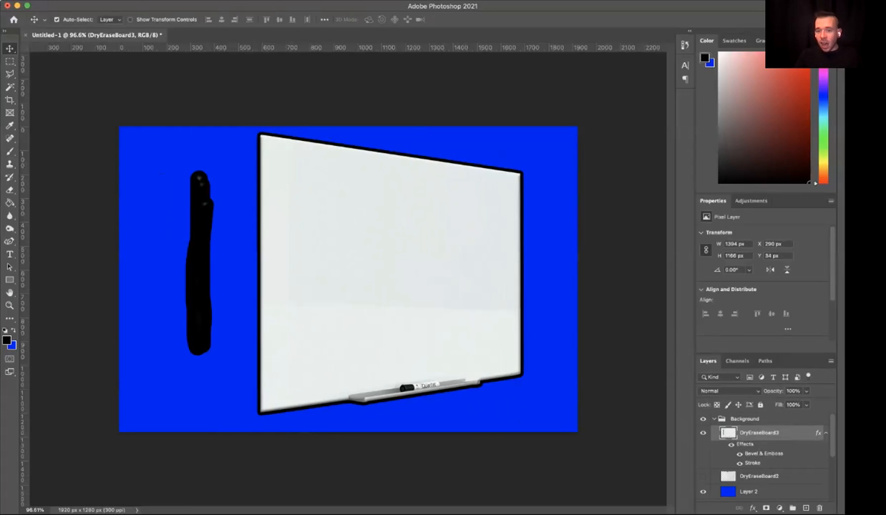
{"action": "double_click", "coordinate": [798, 433]}
{"action": "left_click", "coordinate": [468, 248]}
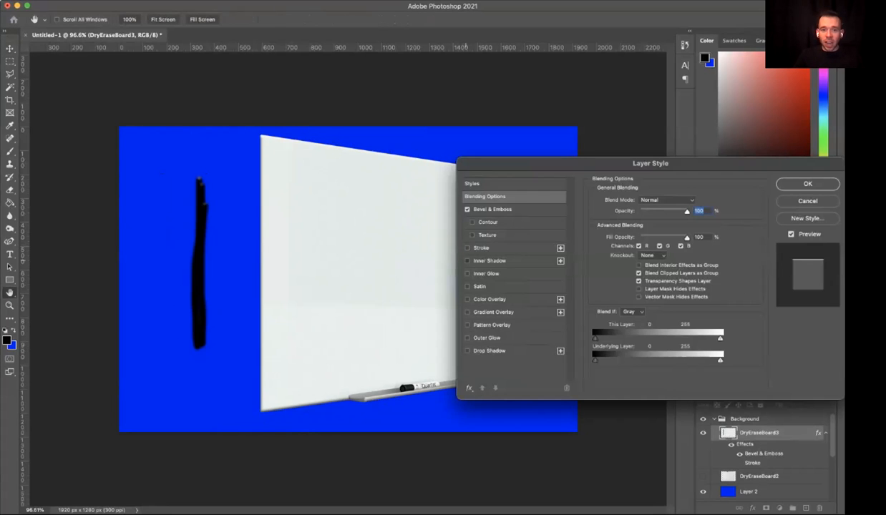
- Try an Inner Shadow with 15 px distance, 11% choke, 34 px size and a 104° angle, and switch it off
{"action": "left_click", "coordinate": [490, 260]}
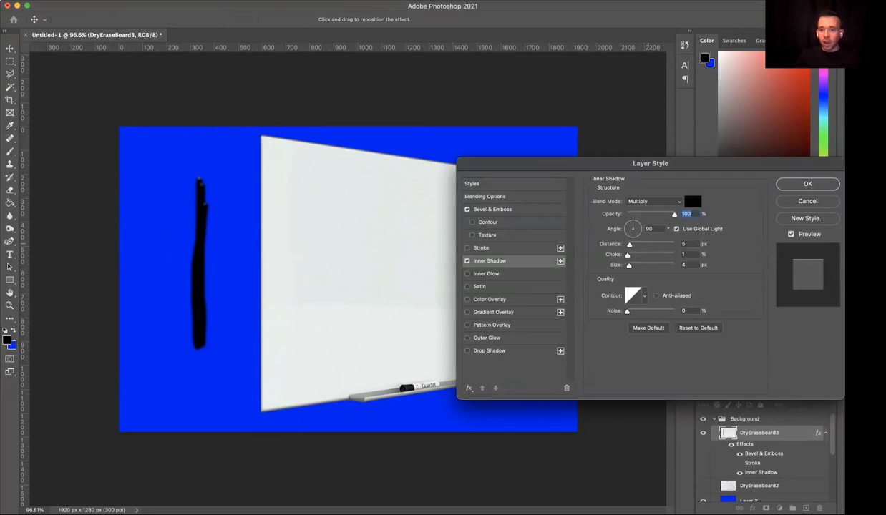
{"action": "left_click_drag", "start_coordinate": [629, 245], "coordinate": [636, 265]}
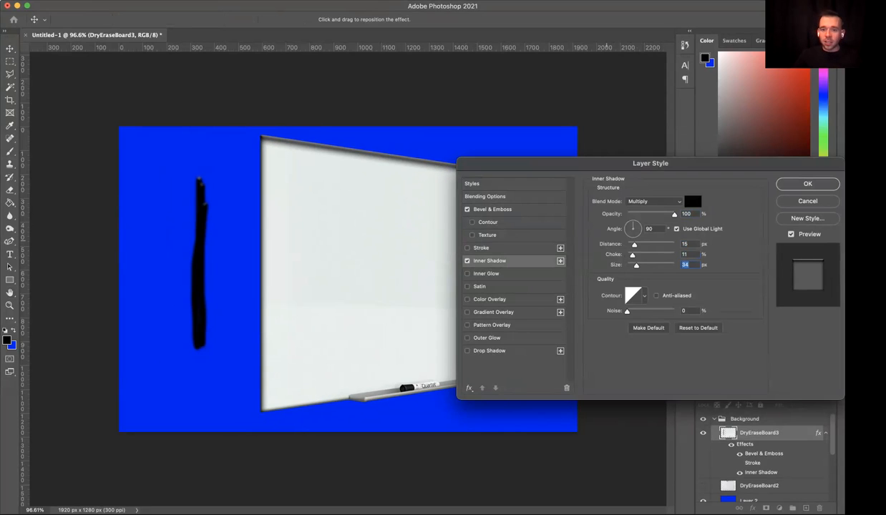
{"action": "left_click", "coordinate": [628, 225]}
{"action": "left_click", "coordinate": [632, 223]}
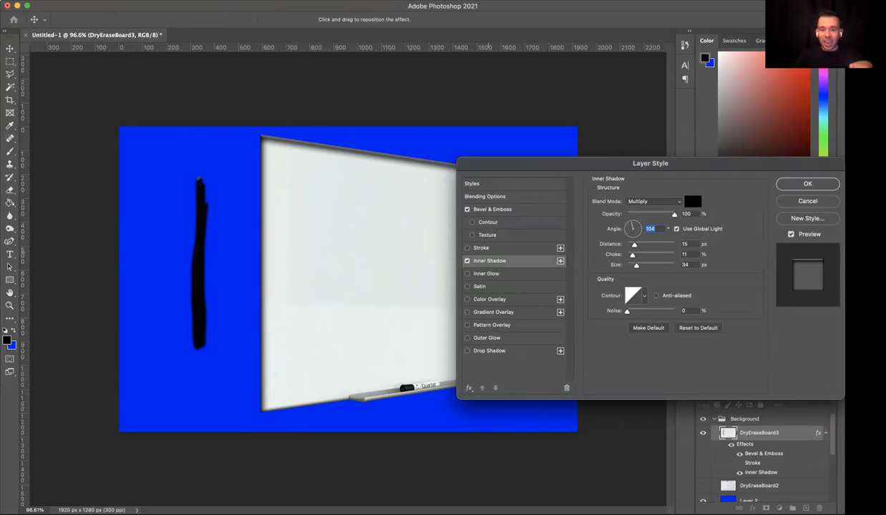
{"action": "left_click", "coordinate": [468, 261]}
- Try a light blue Inner Glow with a size of 101 px on the layer and switch it off
{"action": "left_click", "coordinate": [467, 273]}
{"action": "left_click", "coordinate": [478, 275]}
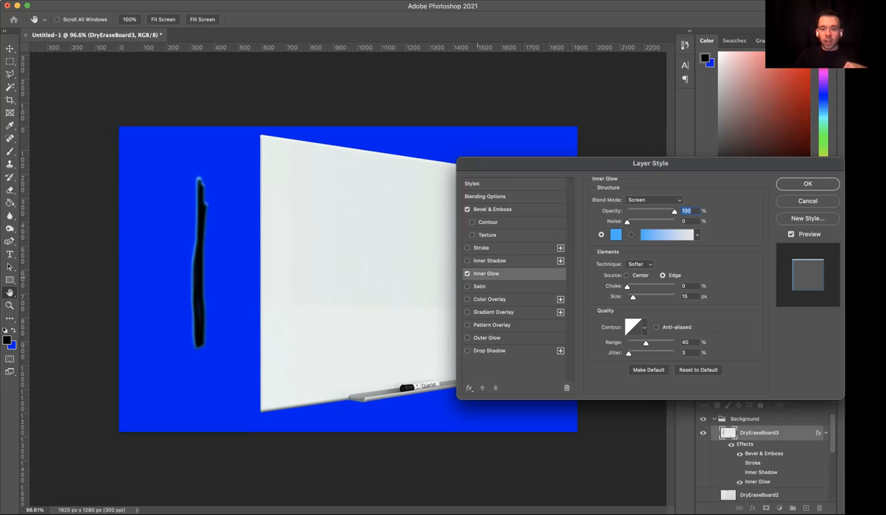
{"action": "left_click_drag", "start_coordinate": [633, 297], "coordinate": [649, 297]}
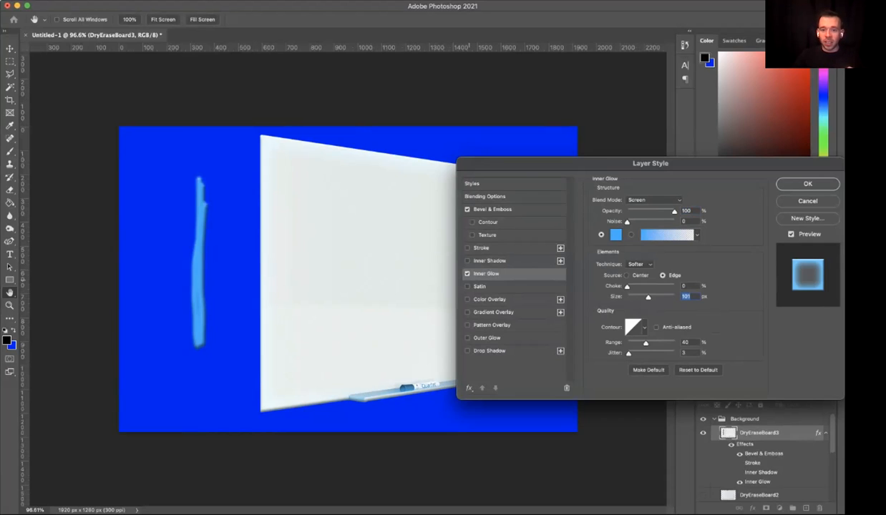
{"action": "left_click", "coordinate": [468, 274]}
- Switch Satin on and off for the layer and enable a trial Color Overlay
{"action": "left_click", "coordinate": [467, 286]}
{"action": "left_click", "coordinate": [468, 287]}
{"action": "left_click", "coordinate": [468, 300]}
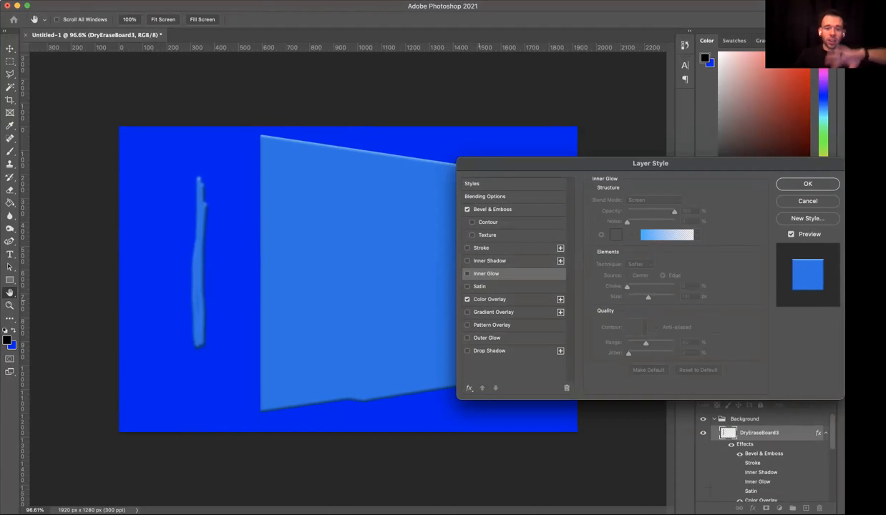
- Compare the overlay color with and without Bevel & Emboss, leave the bevel off, and disable Color Overlay
{"action": "left_click", "coordinate": [467, 209]}
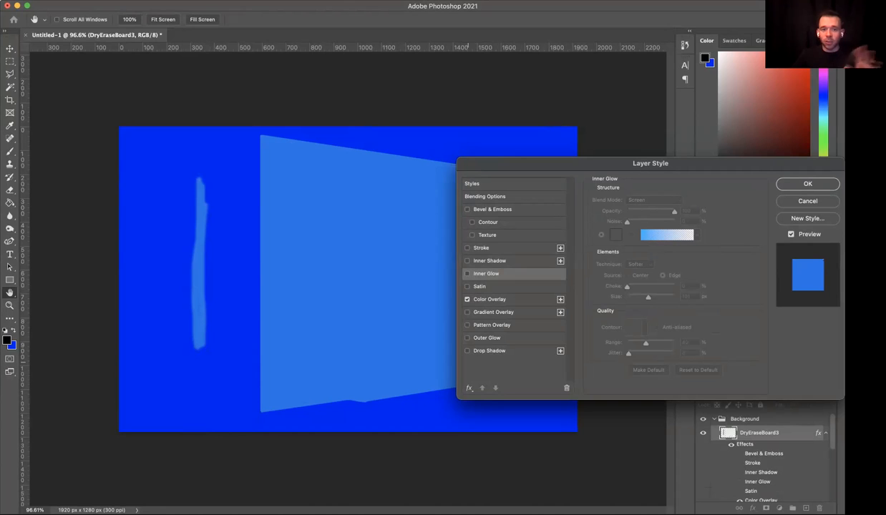
{"action": "left_click", "coordinate": [467, 209]}
{"action": "left_click", "coordinate": [467, 209]}
{"action": "left_click", "coordinate": [467, 209]}
{"action": "left_click", "coordinate": [467, 209]}
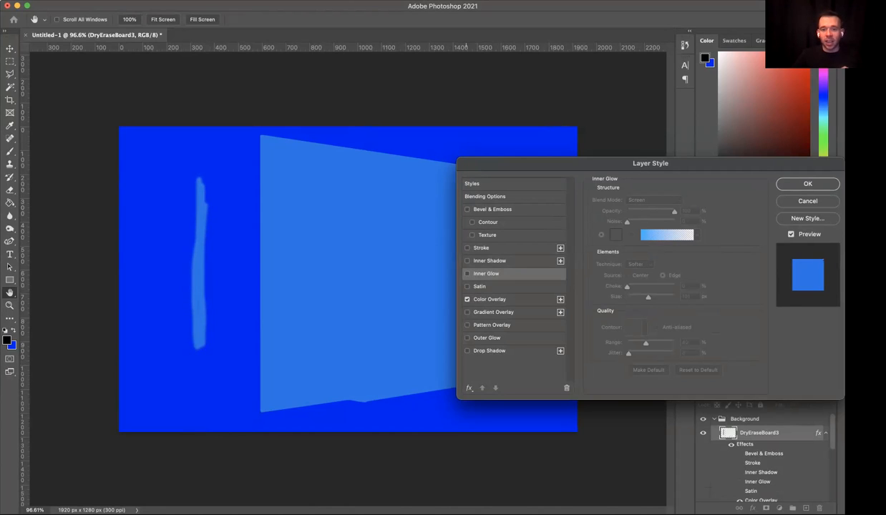
{"action": "left_click", "coordinate": [467, 299]}
- Try Gradient Overlay and Pattern Overlay one after the other on the layer, switching each off again
{"action": "left_click", "coordinate": [468, 312]}
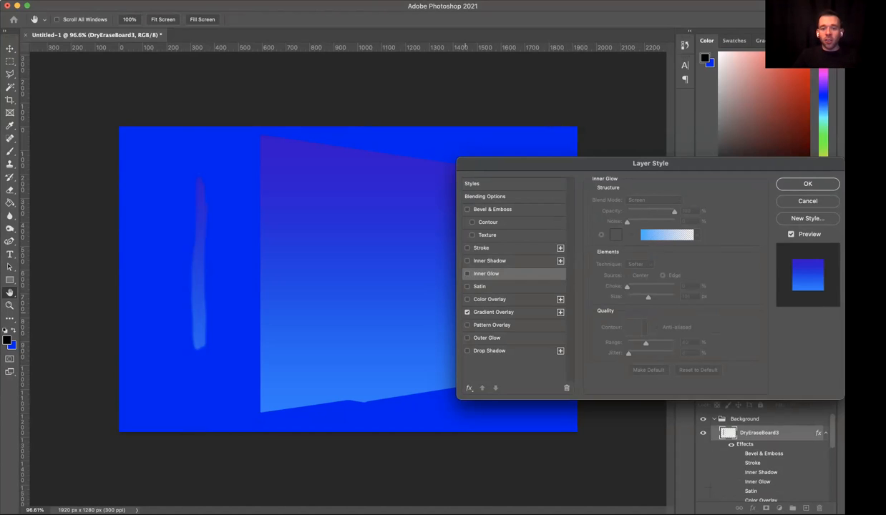
{"action": "left_click", "coordinate": [494, 312]}
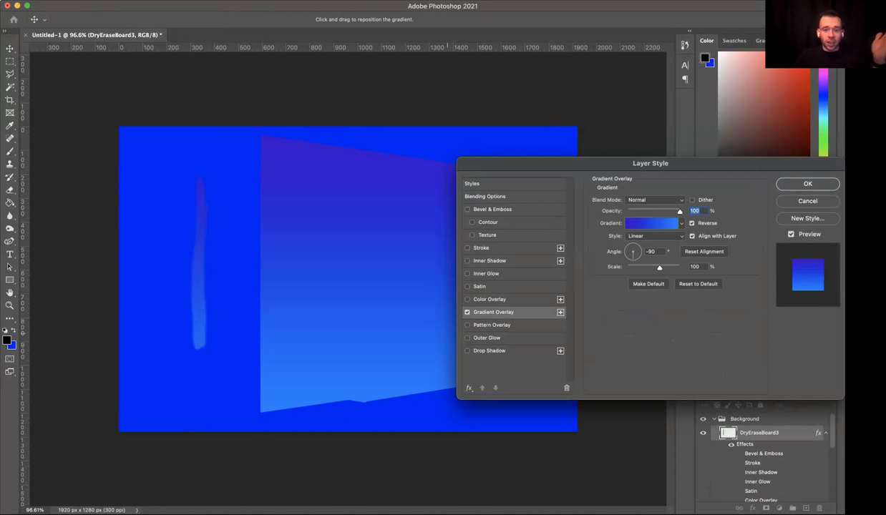
{"action": "left_click", "coordinate": [467, 312]}
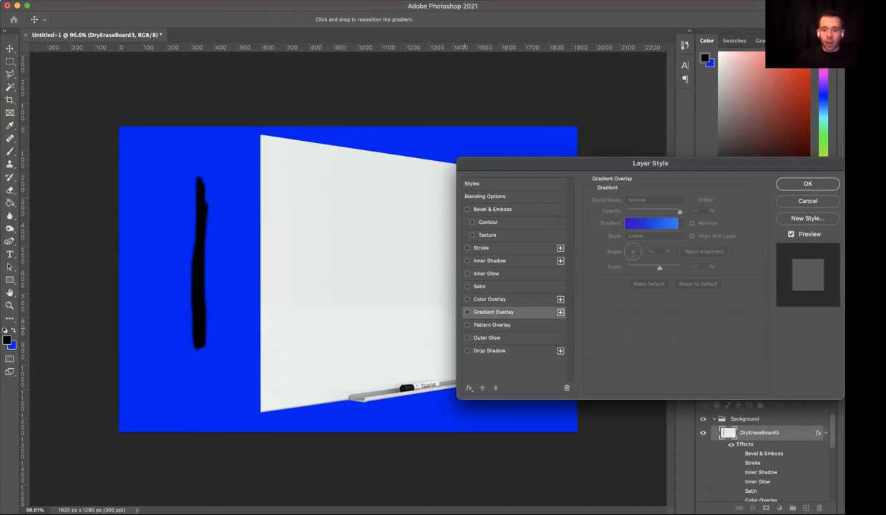
{"action": "left_click", "coordinate": [491, 325]}
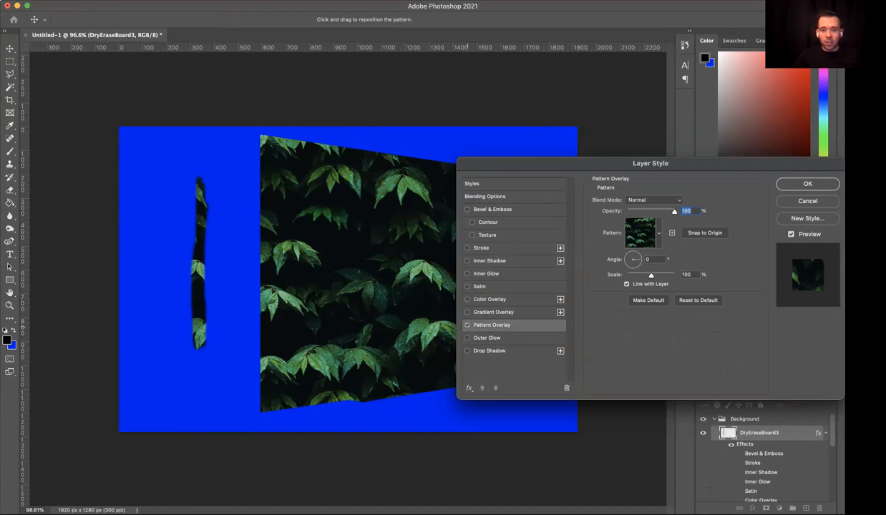
{"action": "left_click", "coordinate": [467, 325]}
- Give the Outer Glow 11% spread and 125 px size, try 91% opacity, lower it to 13%, and switch the glow off
{"action": "left_click", "coordinate": [468, 338]}
{"action": "left_click", "coordinate": [488, 338]}
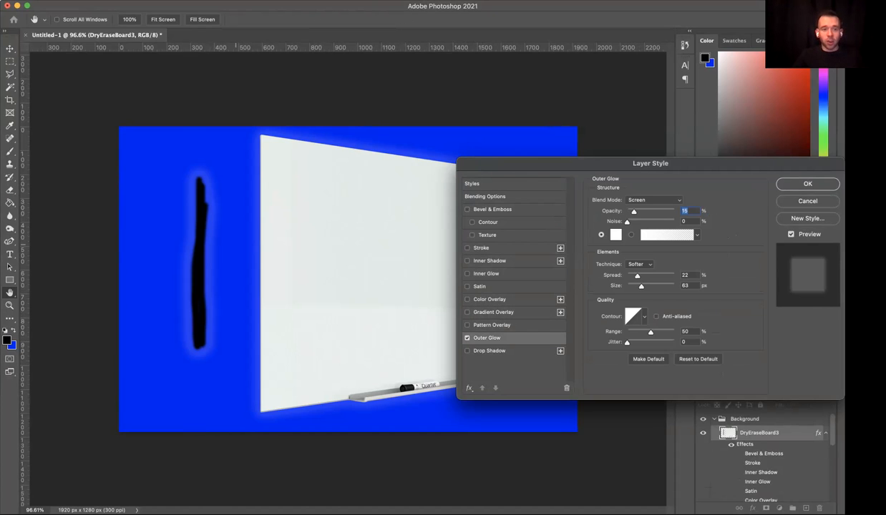
{"action": "mouse_move", "coordinate": [642, 286]}
{"action": "left_mouse_down"}
{"action": "mouse_move", "coordinate": [634, 286]}
{"action": "mouse_move", "coordinate": [653, 286]}
{"action": "mouse_move", "coordinate": [632, 276]}
{"action": "left_mouse_up"}
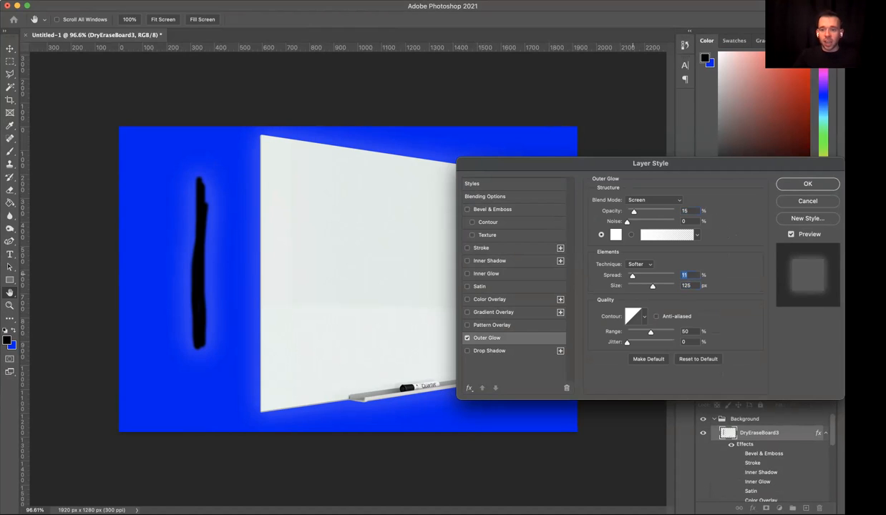
{"action": "left_click_drag", "start_coordinate": [633, 211], "coordinate": [670, 211]}
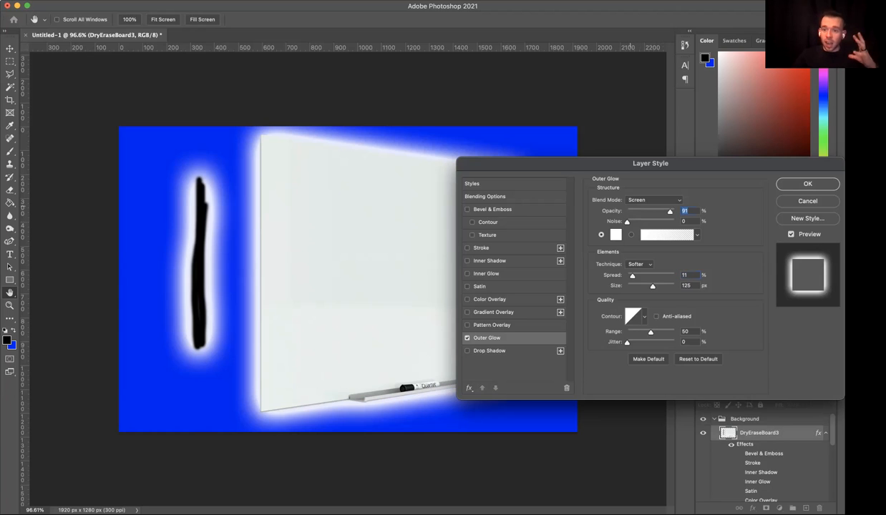
{"action": "left_click_drag", "start_coordinate": [670, 211], "coordinate": [633, 211]}
{"action": "left_click", "coordinate": [467, 337]}
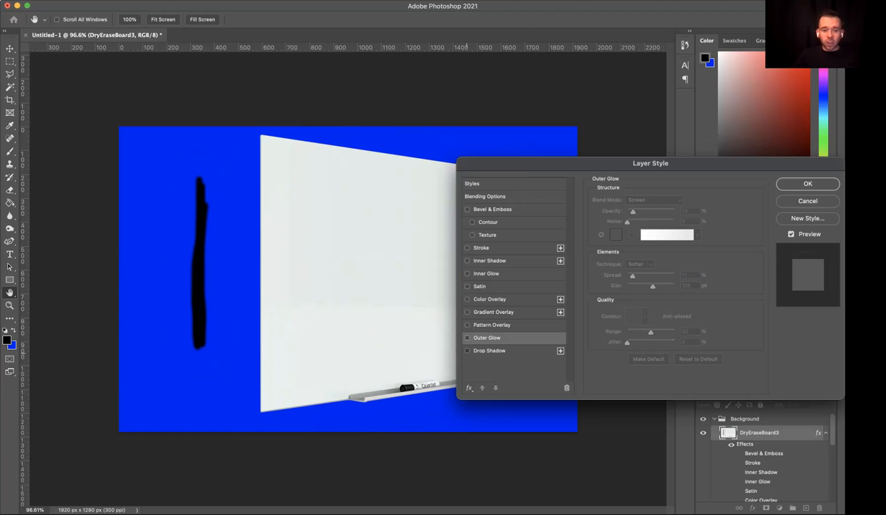
- Apply Outer Glow together with a Drop Shadow at 93% opacity, 132° angle, 17 px distance, 30% spread and 49 px size
{"action": "left_click", "coordinate": [467, 351]}
{"action": "left_click", "coordinate": [466, 338]}
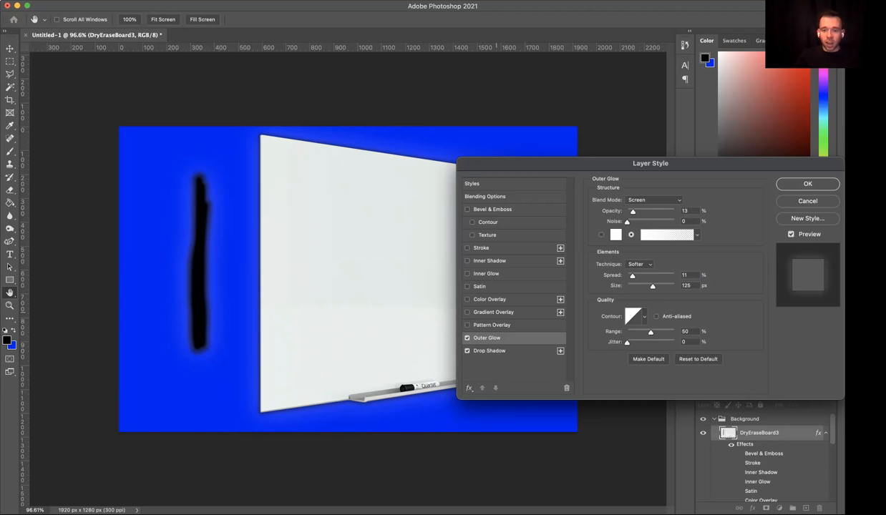
{"action": "left_click", "coordinate": [490, 351]}
{"action": "left_click", "coordinate": [628, 224]}
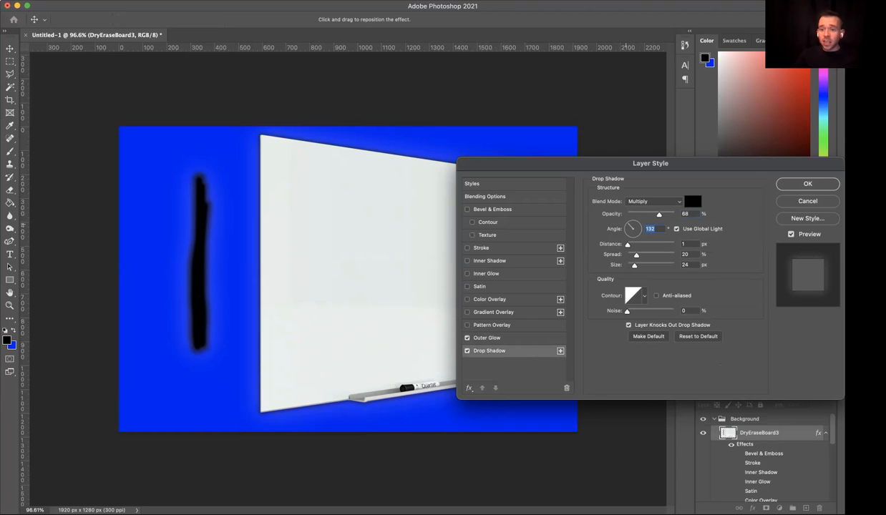
{"action": "left_click_drag", "start_coordinate": [659, 215], "coordinate": [671, 214]}
{"action": "left_click_drag", "start_coordinate": [628, 245], "coordinate": [639, 265]}
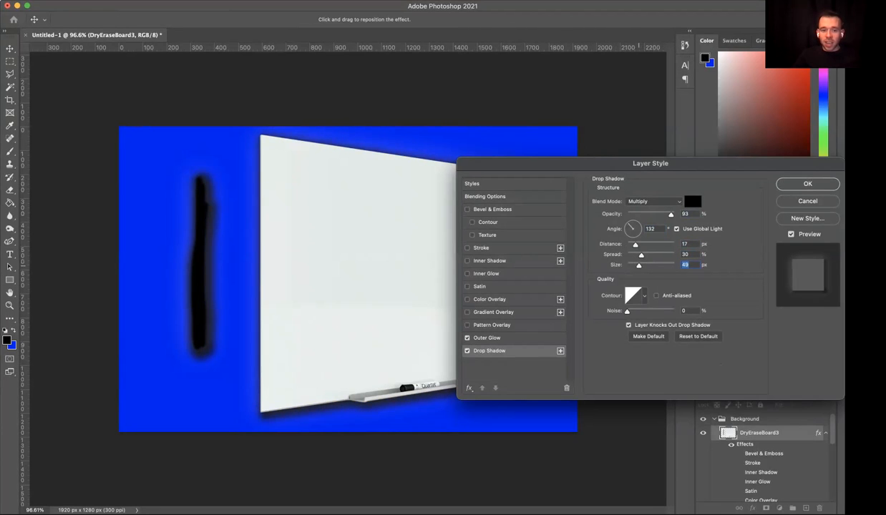
{"action": "left_click", "coordinate": [807, 184]}
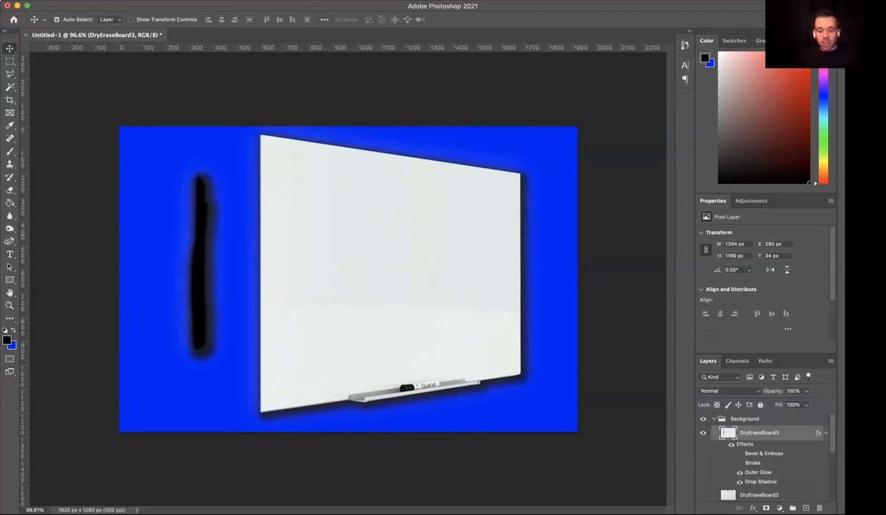
- Move the DryEraseBoard3 layer to X 378 px, Y 34 px and inspect the shadow along the whiteboard's lower edge
{"action": "mouse_move", "coordinate": [398, 271]}
{"action": "left_mouse_down"}
{"action": "mouse_move", "coordinate": [363, 267]}
{"action": "mouse_move", "coordinate": [424, 268]}
{"action": "left_mouse_up"}
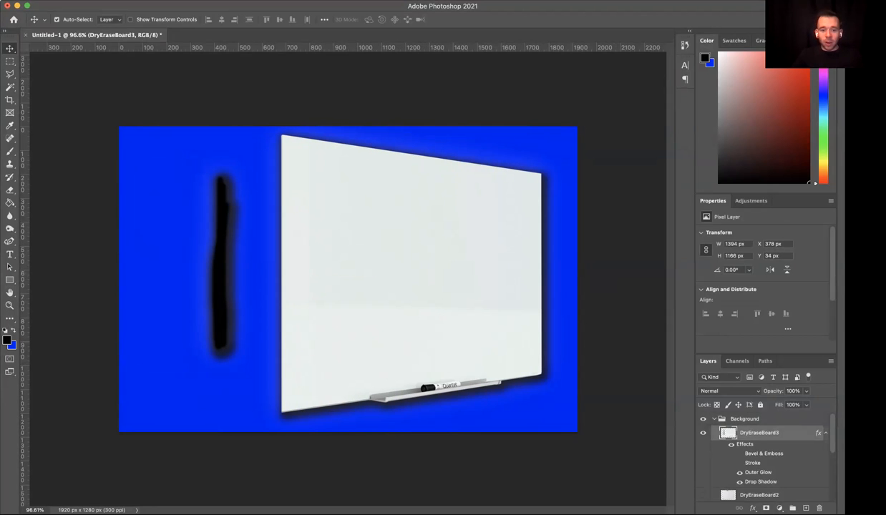
{"action": "scroll", "coordinate": [347, 288], "scroll_direction": "up", "scroll_amount": 6}
{"action": "scroll", "coordinate": [337, 358], "scroll_direction": "down", "scroll_amount": 4}
{"action": "scroll", "coordinate": [327, 427], "scroll_direction": "up", "scroll_amount": 4}
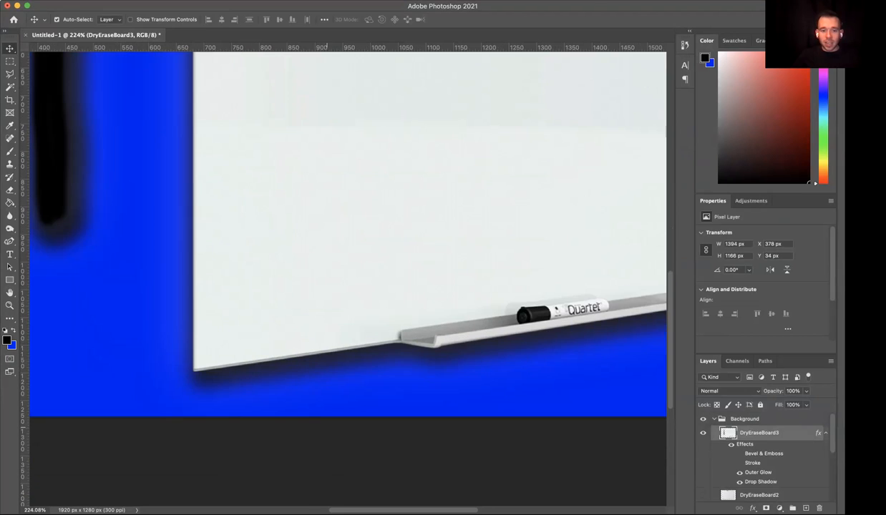